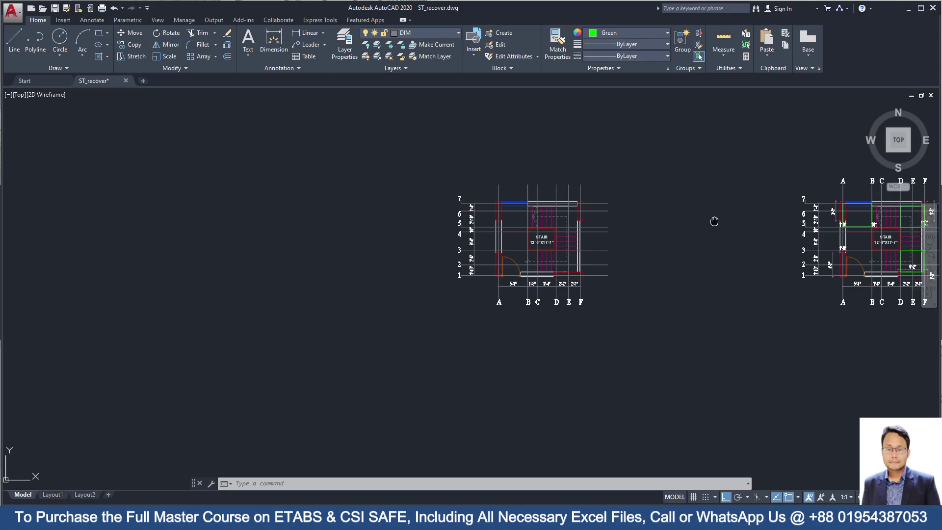
Switch from the AutoCAD stair plan to ETABS and start a new model
{"action": "middle_click_drag", "start_coordinate": [715, 219], "coordinate": [575, 232]}
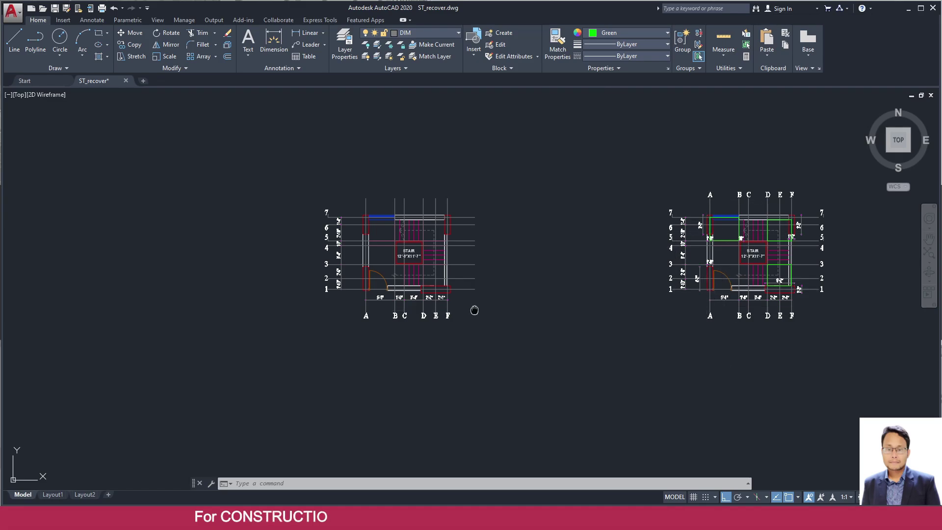
{"action": "left_click", "coordinate": [908, 8]}
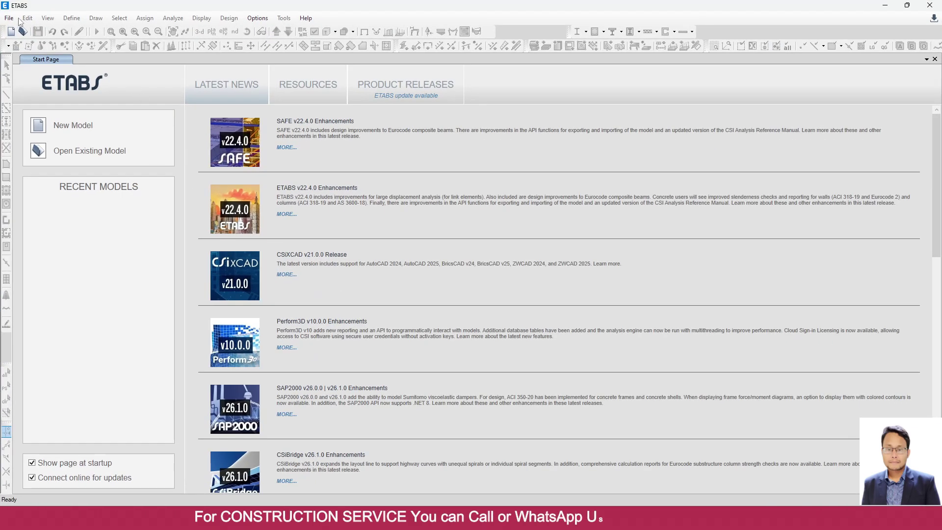
{"action": "left_click", "coordinate": [9, 18]}
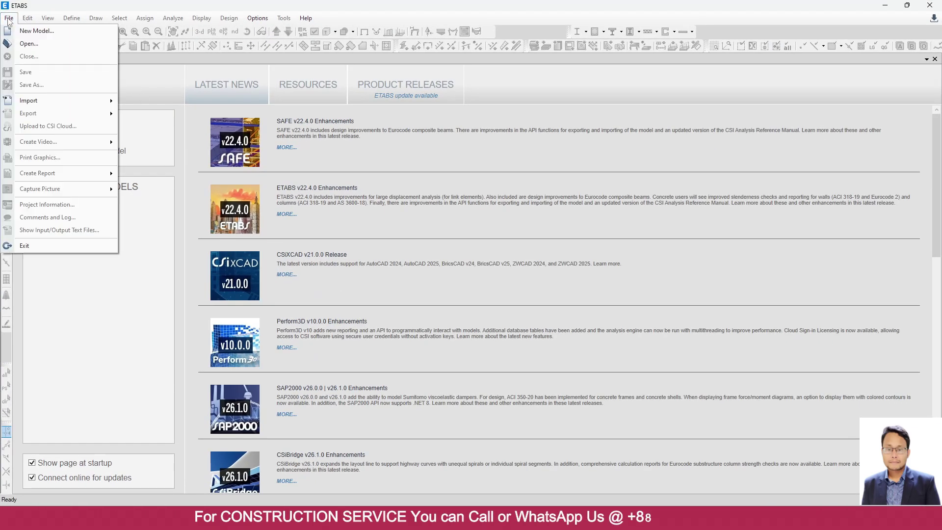
{"action": "left_click", "coordinate": [38, 31]}
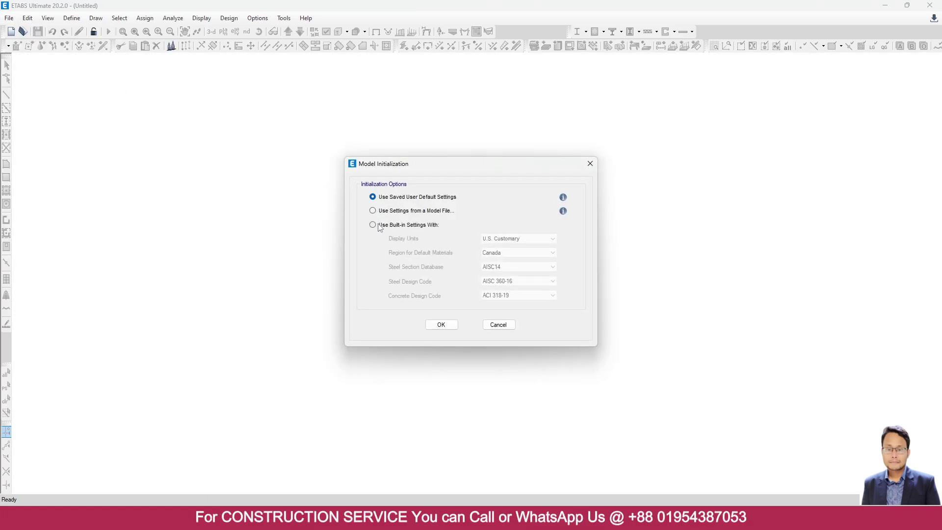
Initialize the model with built-in settings, using United States as the region for default materials
{"action": "left_click", "coordinate": [379, 227]}
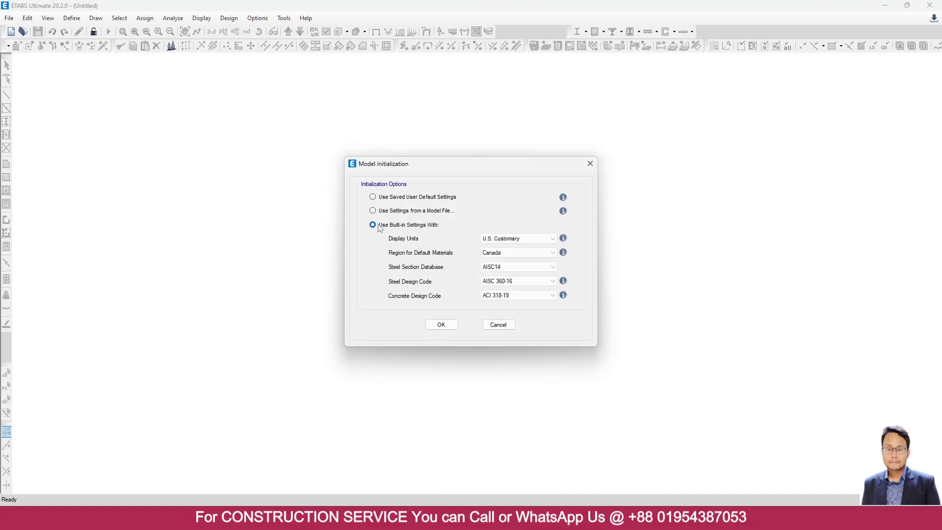
{"action": "left_click", "coordinate": [503, 253]}
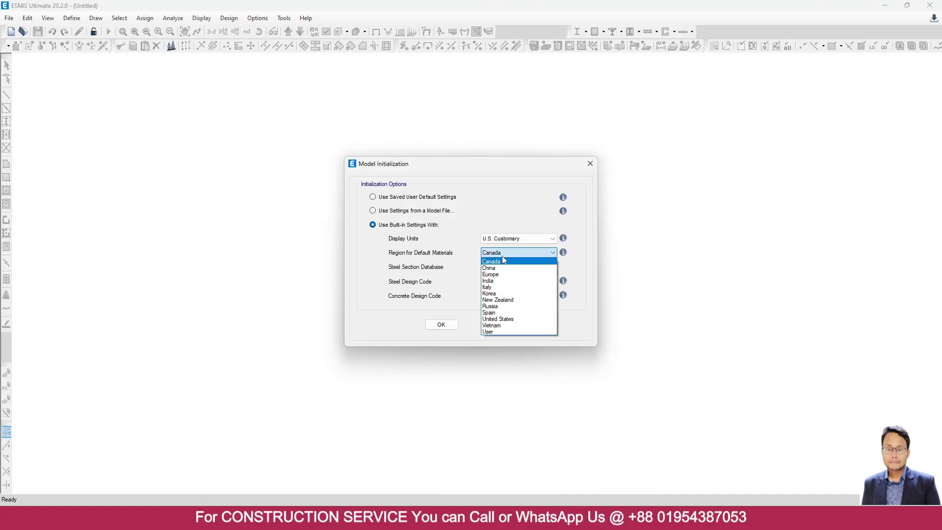
{"action": "left_click", "coordinate": [501, 319]}
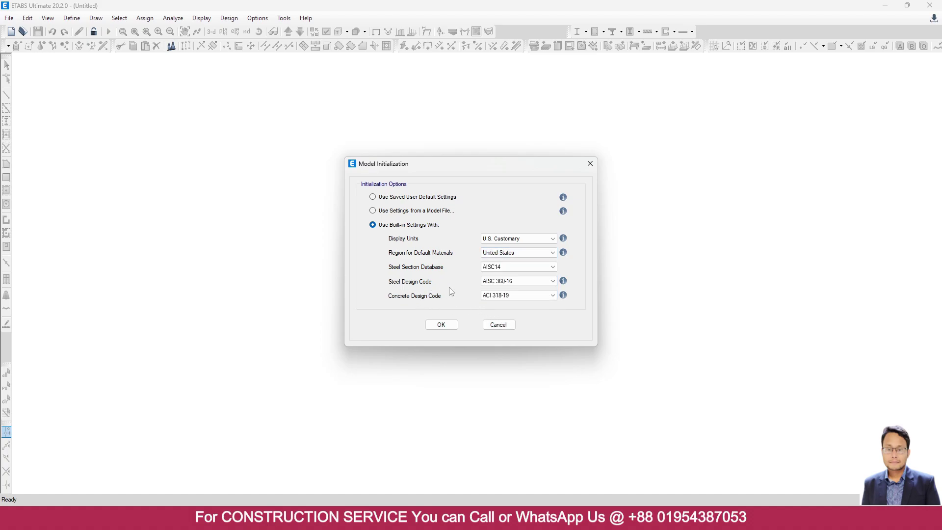
{"action": "left_click", "coordinate": [441, 324]}
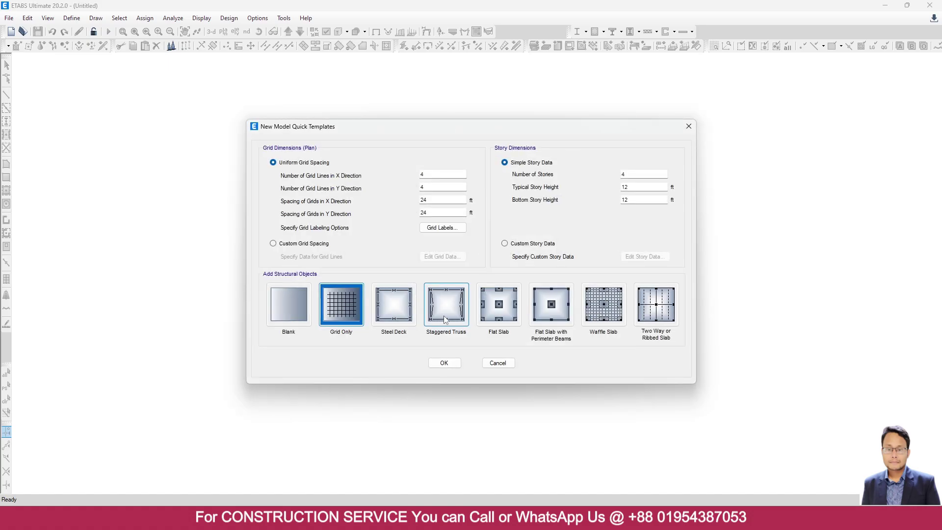
Choose custom grid spacing, open the grid data for editing and display it as spacing
{"action": "left_click", "coordinate": [319, 245]}
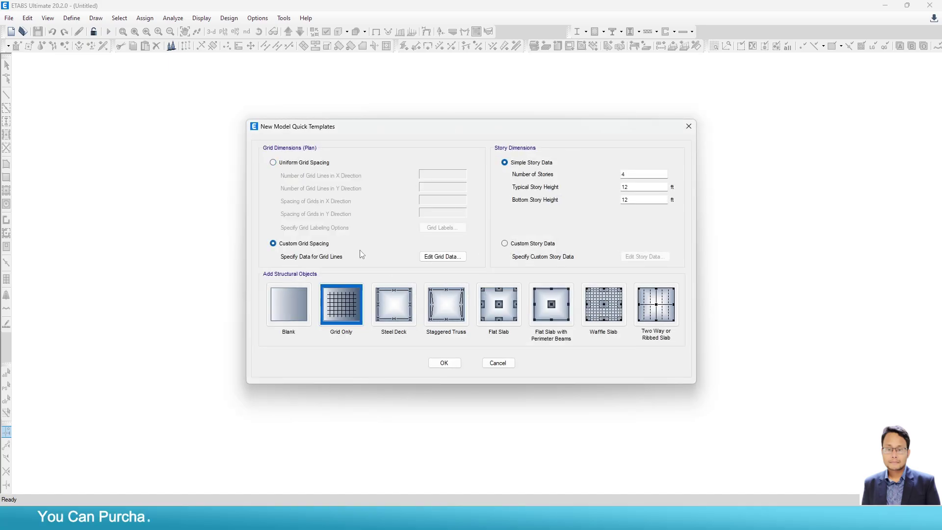
{"action": "left_click", "coordinate": [442, 256]}
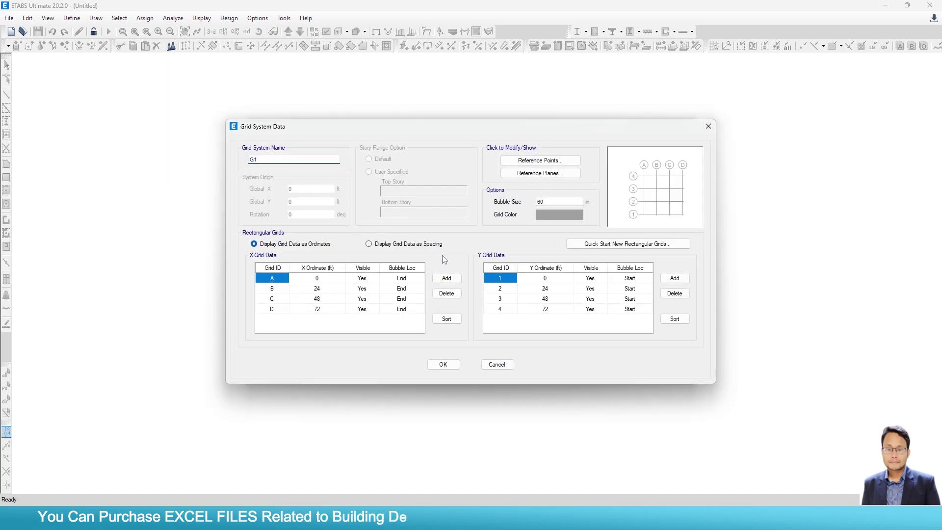
{"action": "left_click", "coordinate": [399, 244]}
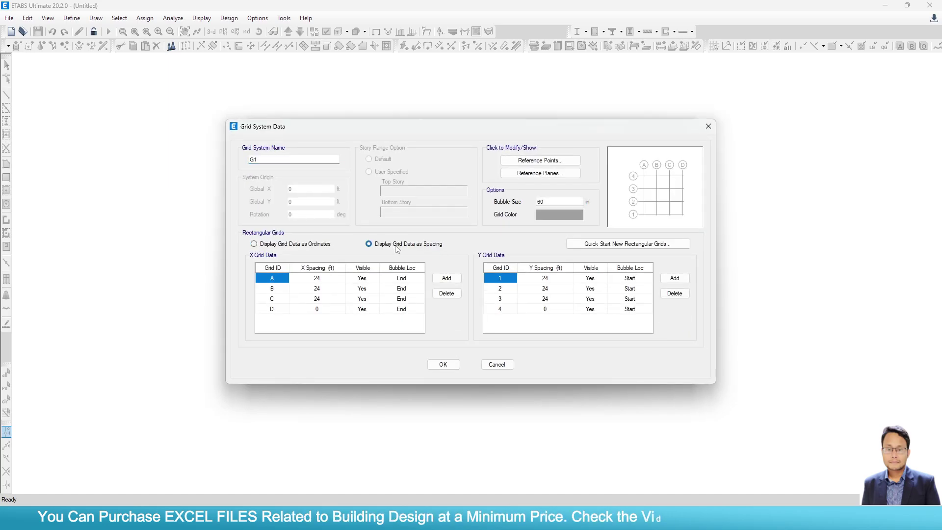
Add two X grid lines after D and three Y grid lines after 4
{"action": "left_click", "coordinate": [278, 309]}
{"action": "left_click", "coordinate": [446, 277]}
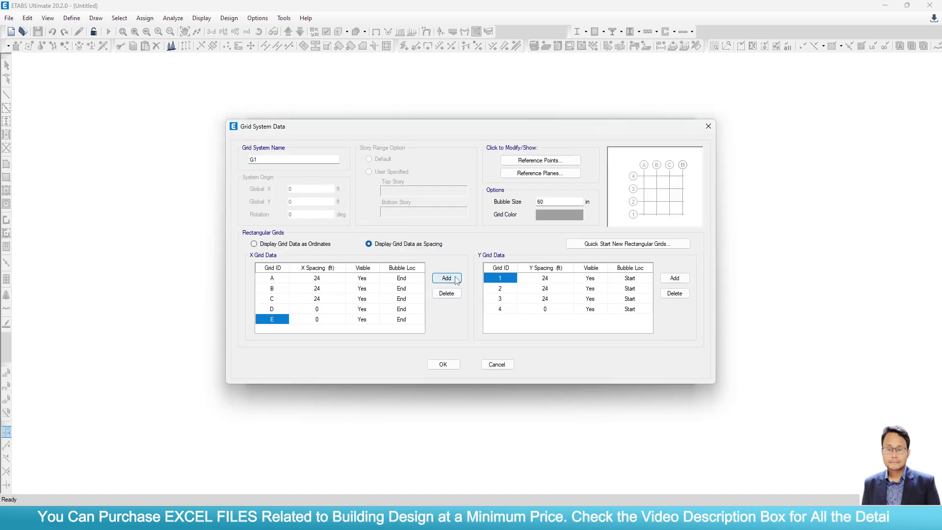
{"action": "left_click", "coordinate": [446, 278]}
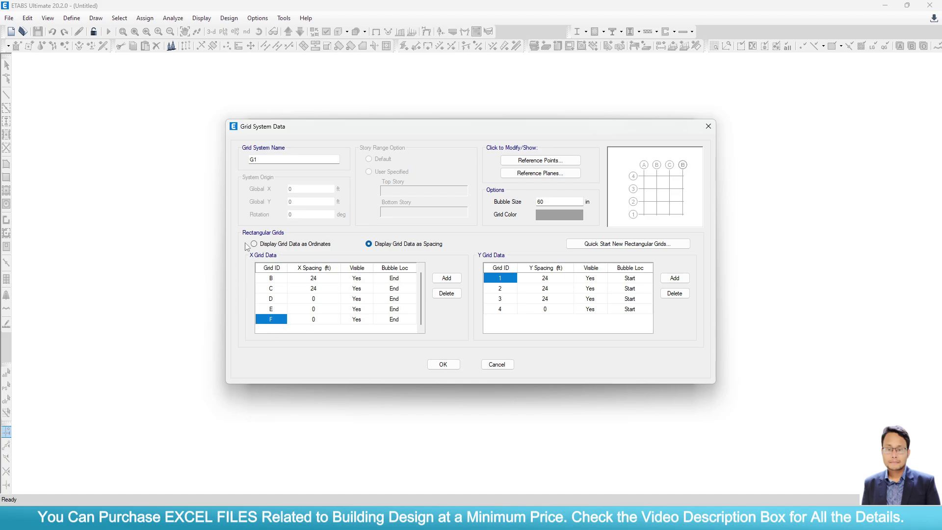
{"action": "left_click", "coordinate": [499, 309]}
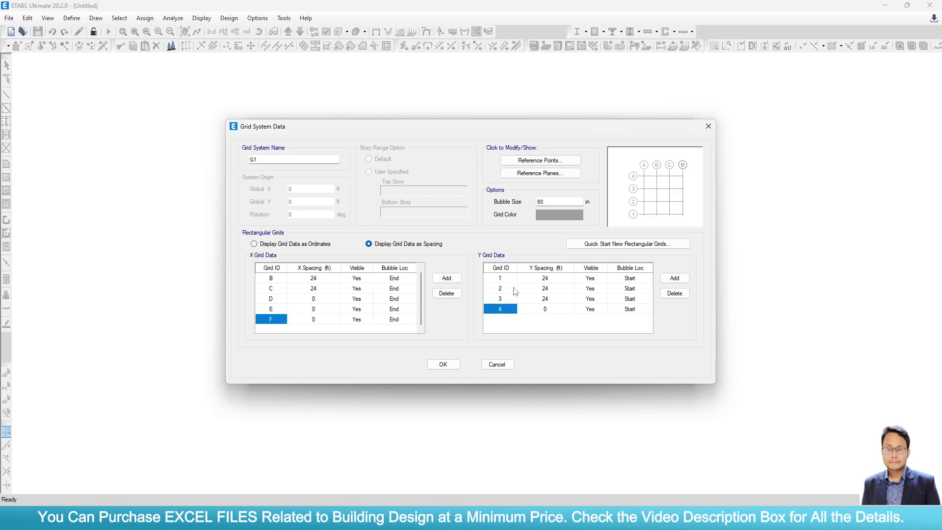
{"action": "left_click", "coordinate": [676, 278]}
{"action": "left_click", "coordinate": [675, 278]}
{"action": "left_click", "coordinate": [681, 280]}
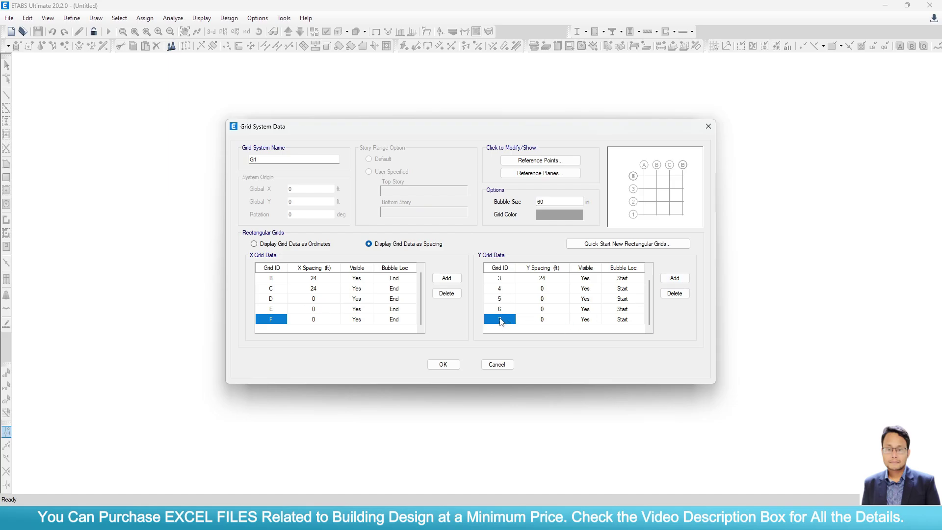
Set the X grid spacing to 5'1" for line A and 1'8" for line B
{"action": "scroll", "coordinate": [324, 281], "scroll_direction": "up", "scroll_amount": 1}
{"action": "left_click", "coordinate": [324, 279]}
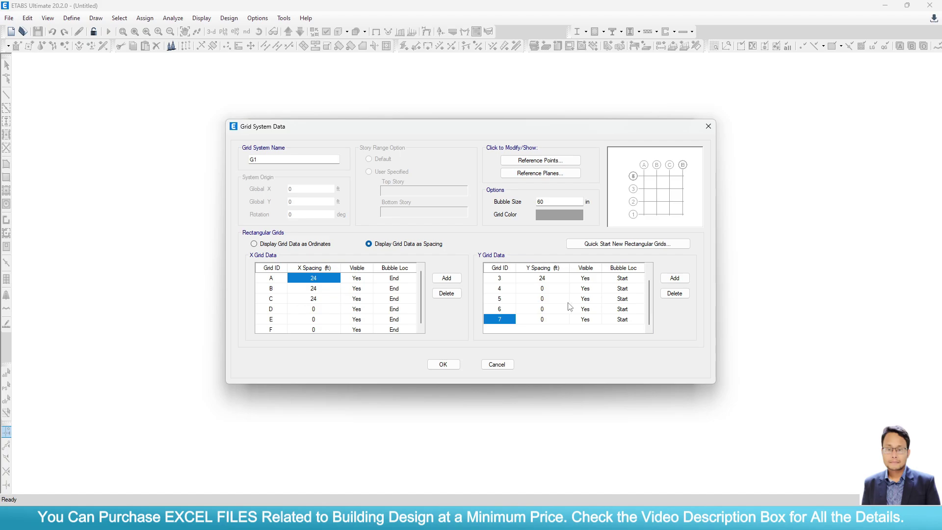
{"action": "type", "text": "5"}
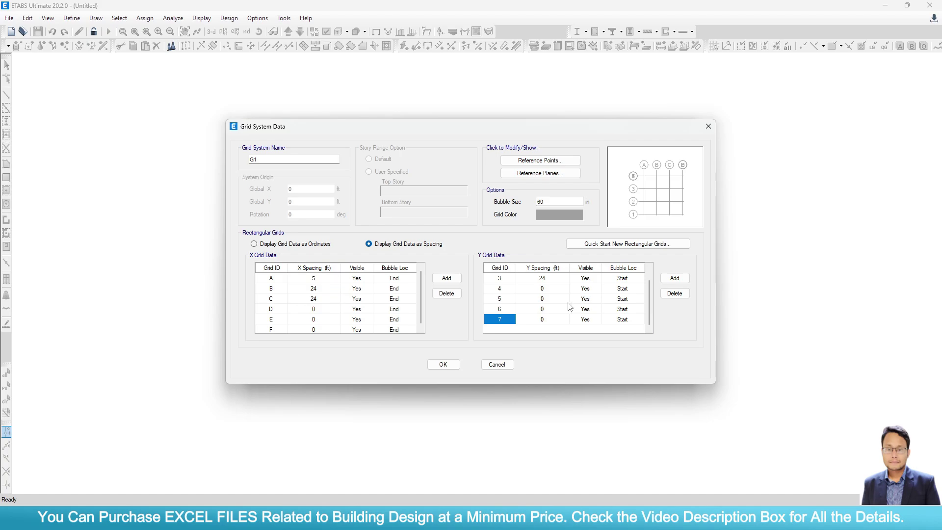
{"action": "type", "text": "'1\""}
{"action": "key", "text": "Return"}
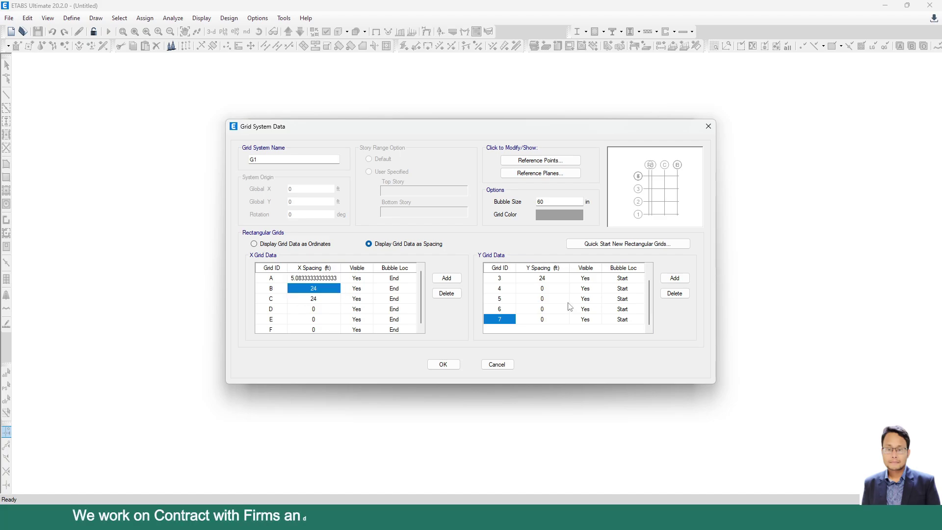
{"action": "type", "text": "1'78"}
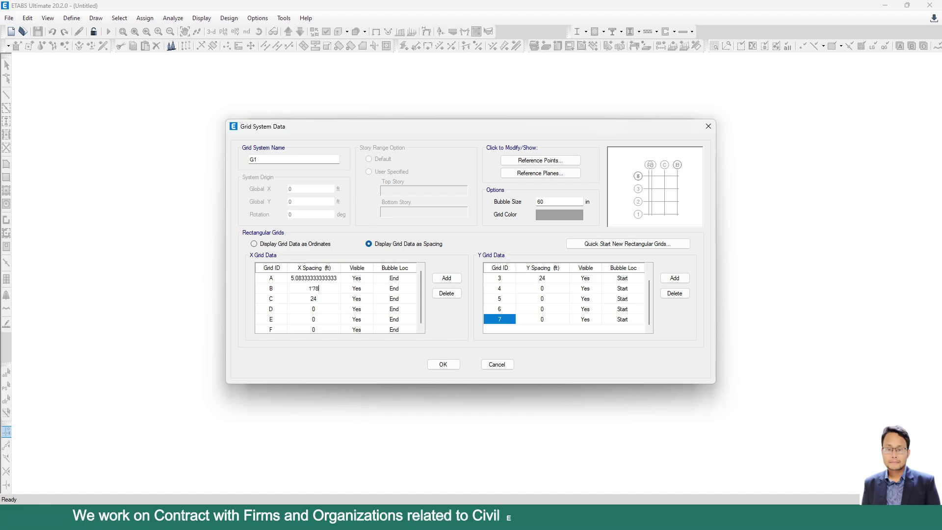
{"action": "key", "text": "BackSpace"}
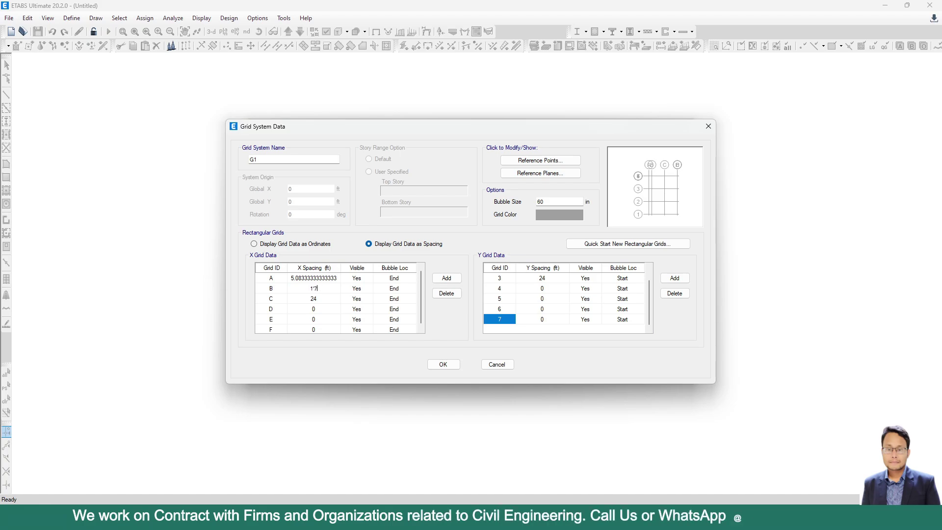
{"action": "key", "text": "BackSpace"}
{"action": "type", "text": "8"}
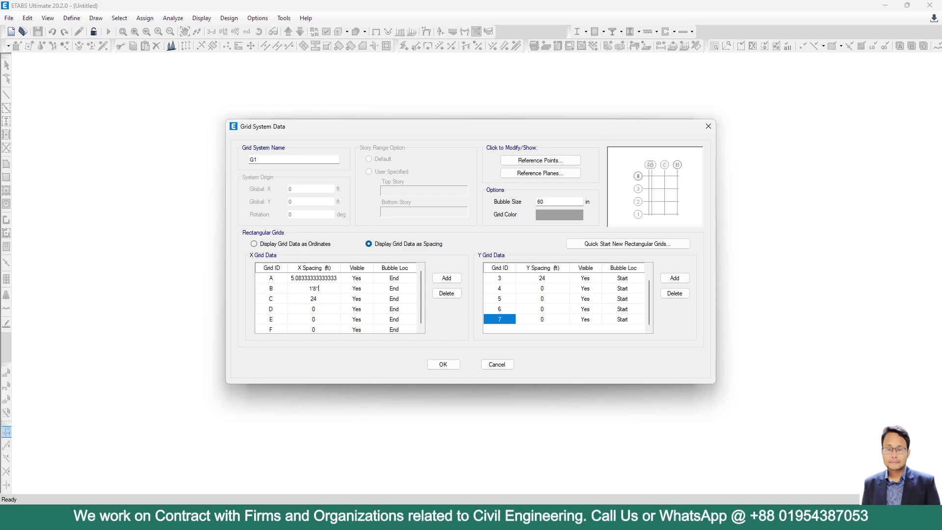
{"action": "type", "text": "\""}
{"action": "key", "text": "Return"}
Set the X grid spacing to 3'4" for line C, 2'2" for line D and 2'1" for line E
{"action": "type", "text": "3"}
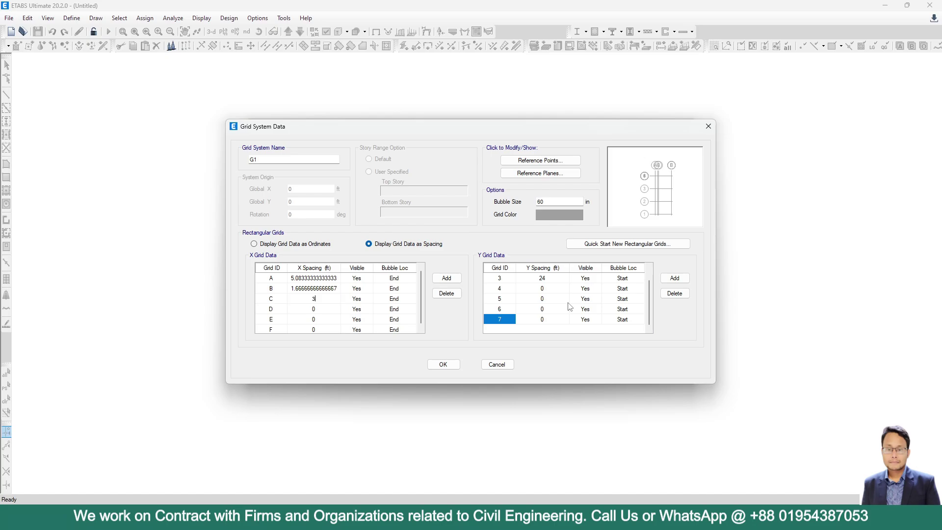
{"action": "type", "text": "'4\""}
{"action": "key", "text": "Return"}
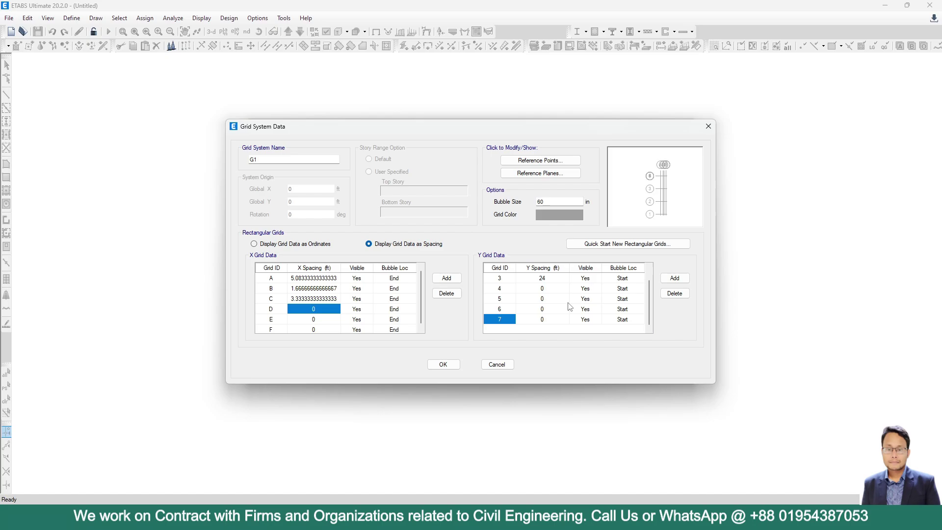
{"action": "type", "text": "2'2\""}
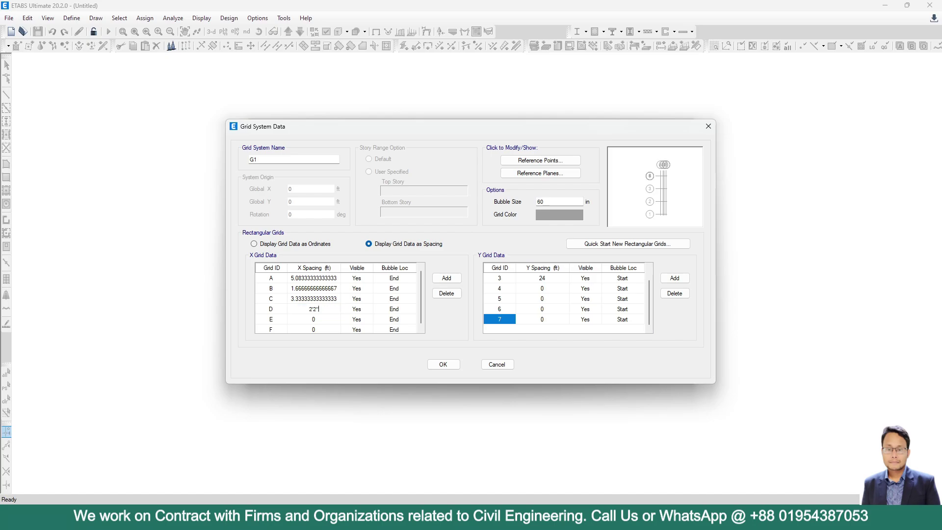
{"action": "key", "text": "Return"}
{"action": "type", "text": "2'1\""}
{"action": "key", "text": "Return"}
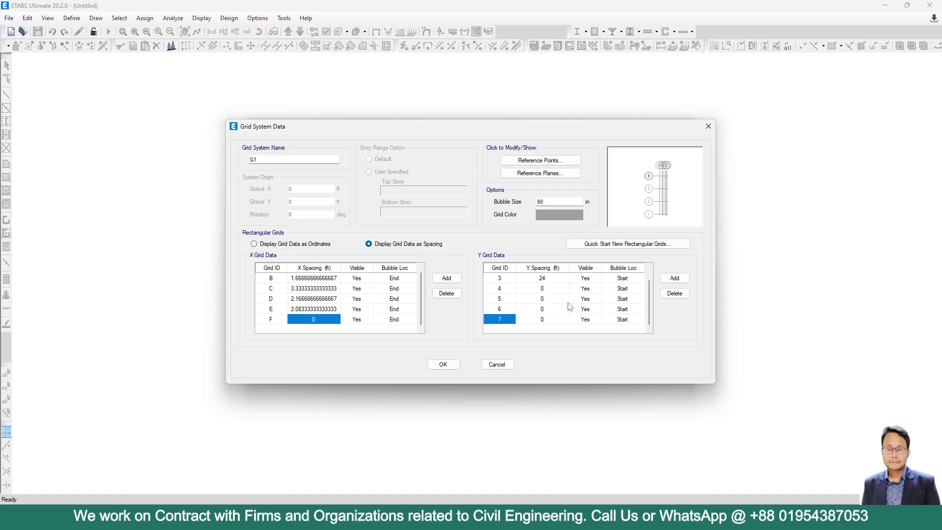
Set the Y grid spacing to 1'10" for line 1, 2.5 ft for line 2 and 3.3333 ft for line 3
{"action": "scroll", "coordinate": [569, 306], "scroll_direction": "up", "scroll_amount": 2}
{"action": "scroll", "coordinate": [319, 299], "scroll_direction": "up", "scroll_amount": 1}
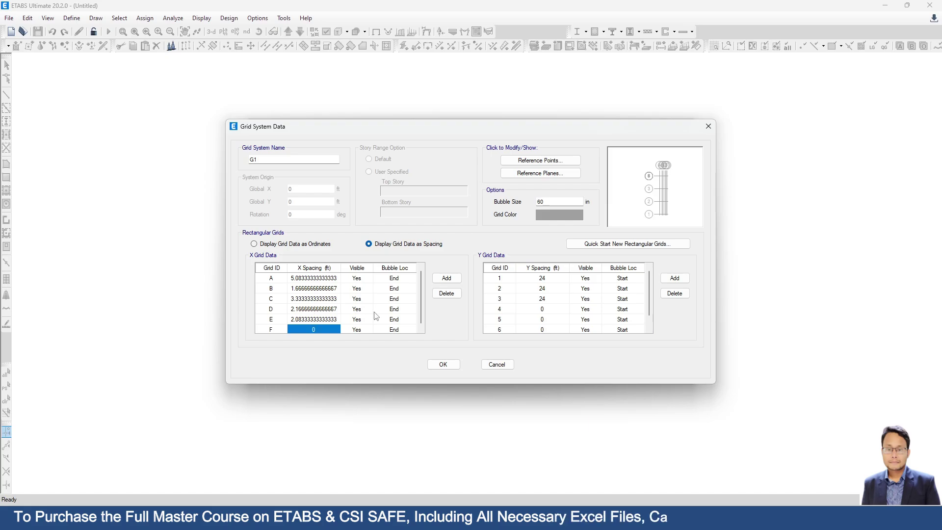
{"action": "left_click", "coordinate": [549, 282]}
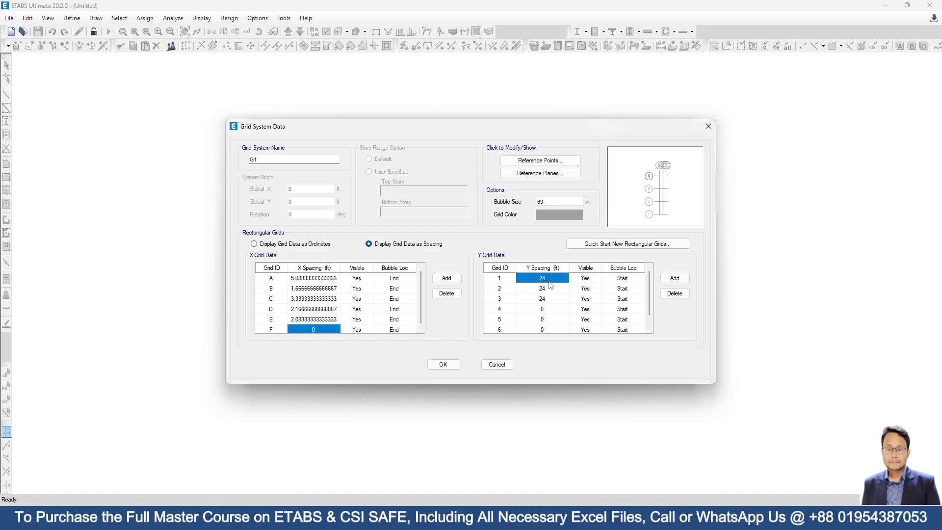
{"action": "type", "text": "1'10"}
{"action": "key", "text": "Return"}
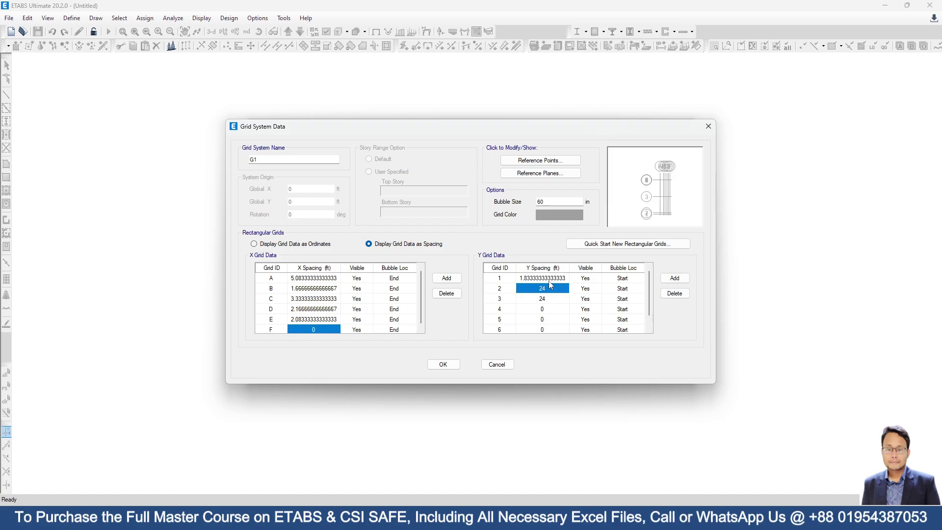
{"action": "type", "text": "2"}
{"action": "key", "text": "Return"}
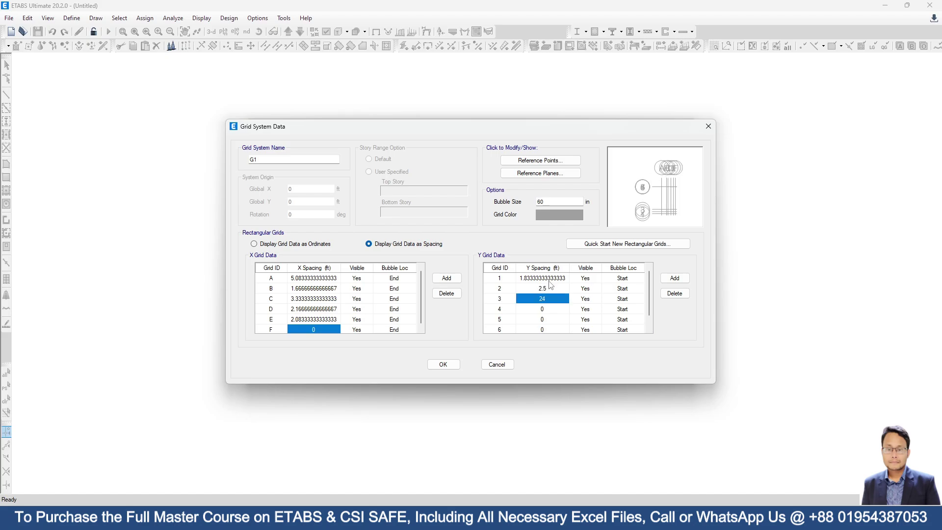
{"action": "type", "text": "3"}
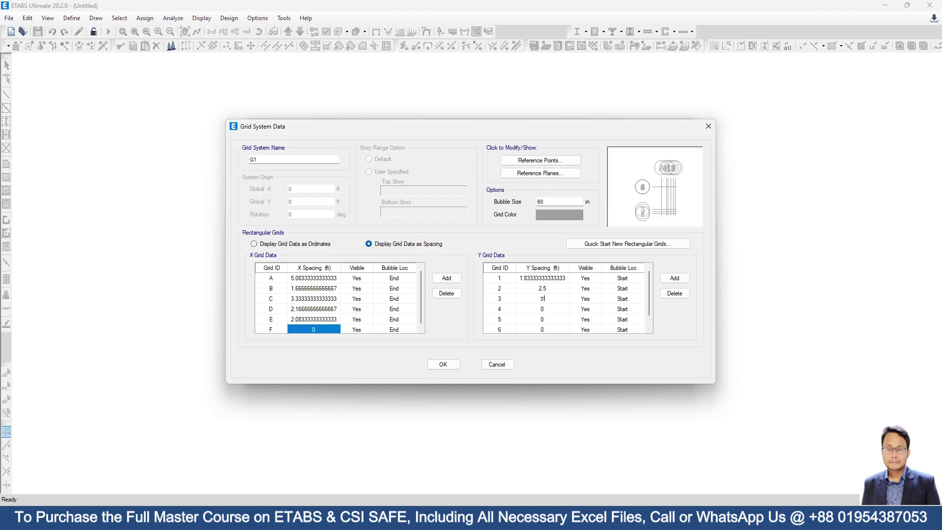
{"action": "key", "text": "Return"}
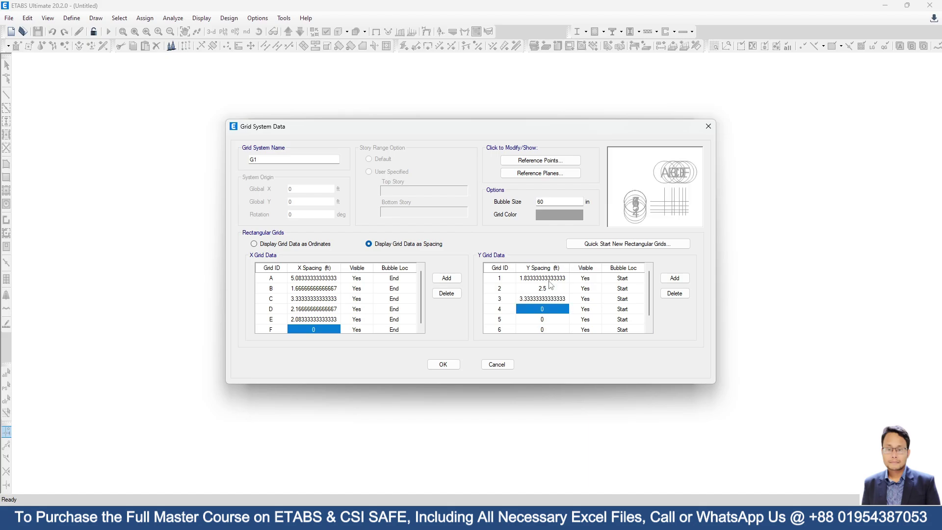
Set the Y grid spacing to 10" for line 4, 2'10" for line 5 and 1'4" for line 6, and accept the grid data
{"action": "type", "text": "10\""}
{"action": "key", "text": "Return"}
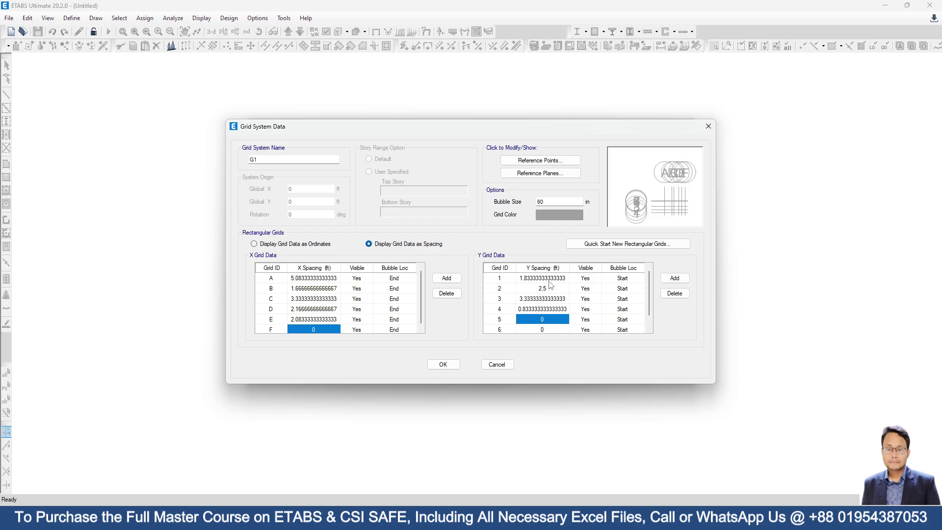
{"action": "type", "text": "2'10\""}
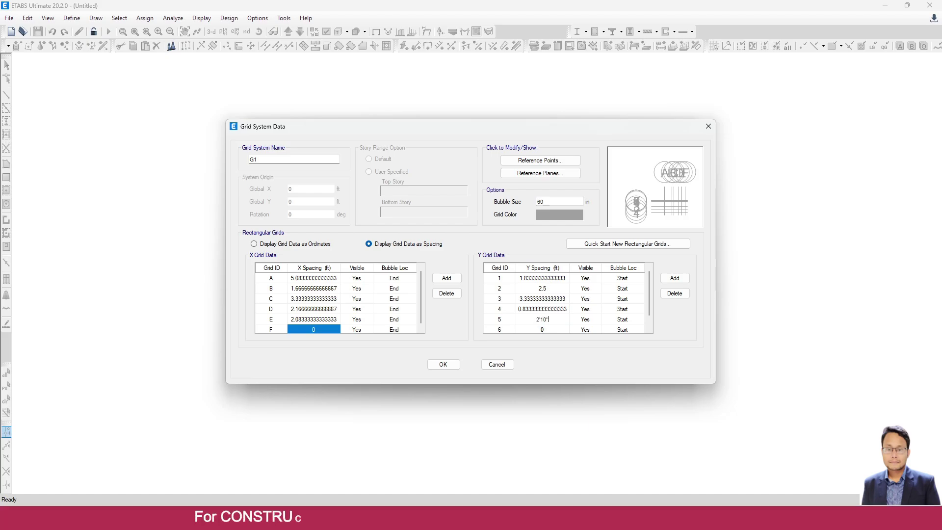
{"action": "key", "text": "Return"}
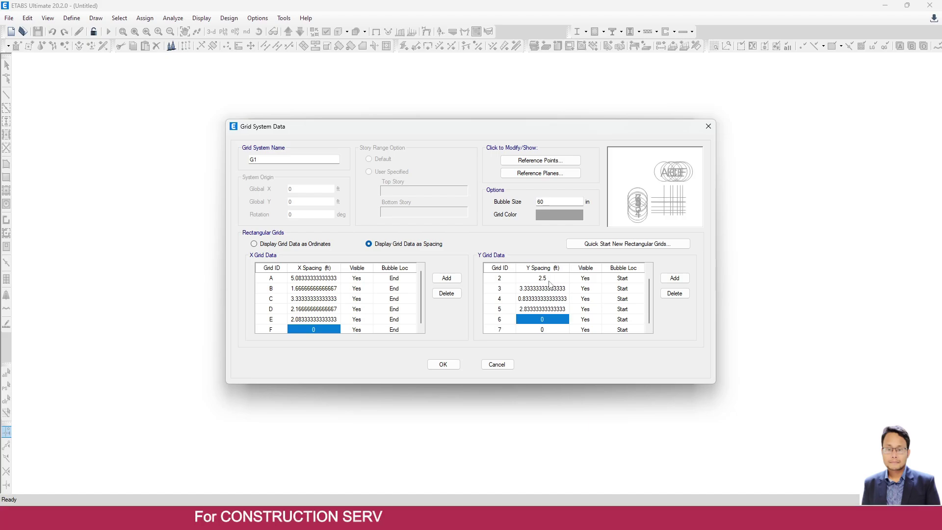
{"action": "type", "text": "1"}
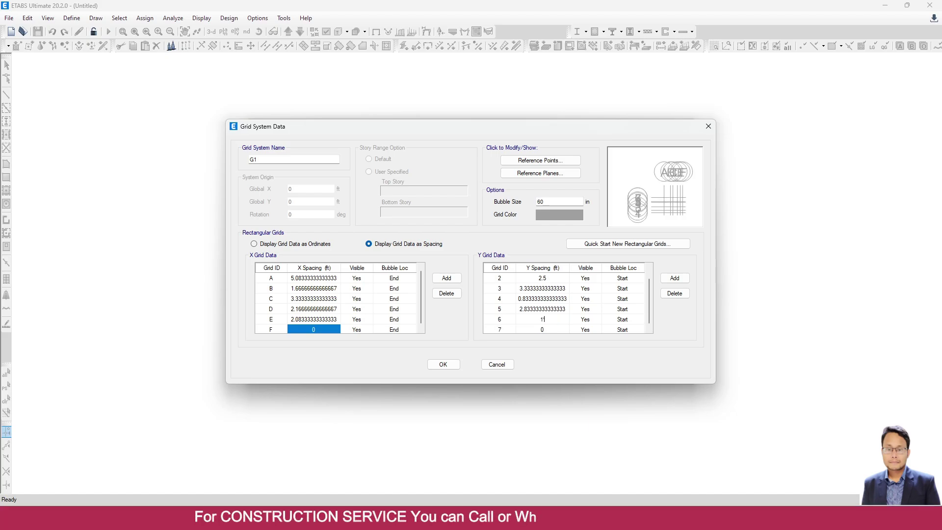
{"action": "type", "text": "'4\""}
{"action": "key", "text": "Return"}
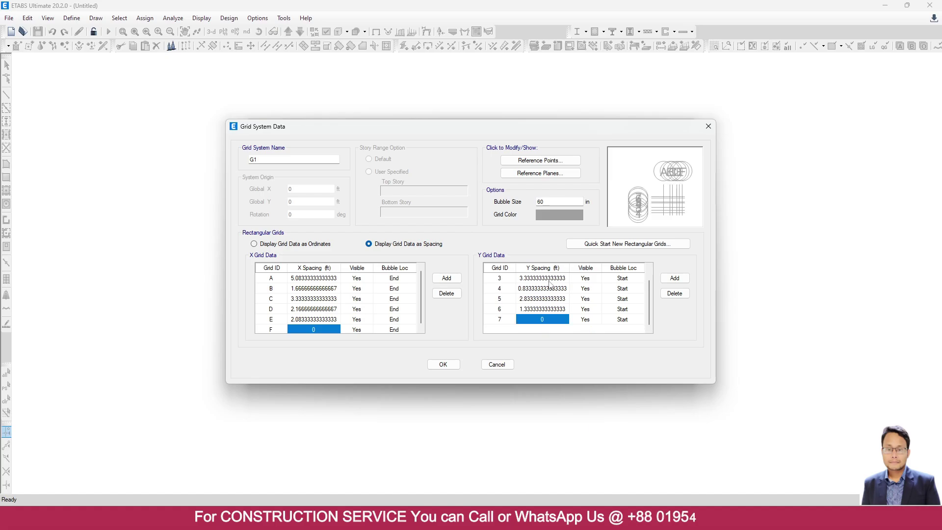
{"action": "scroll", "coordinate": [551, 284], "scroll_direction": "up", "scroll_amount": 1}
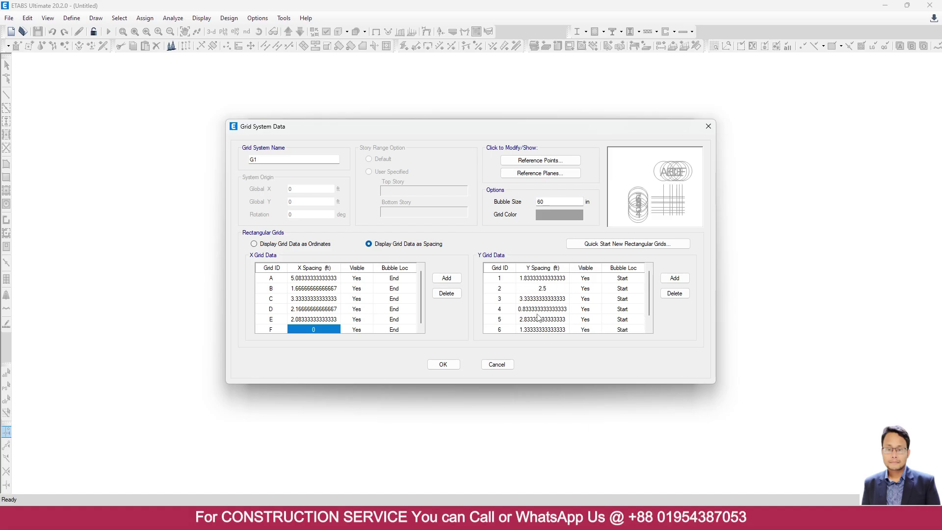
{"action": "left_click", "coordinate": [541, 335]}
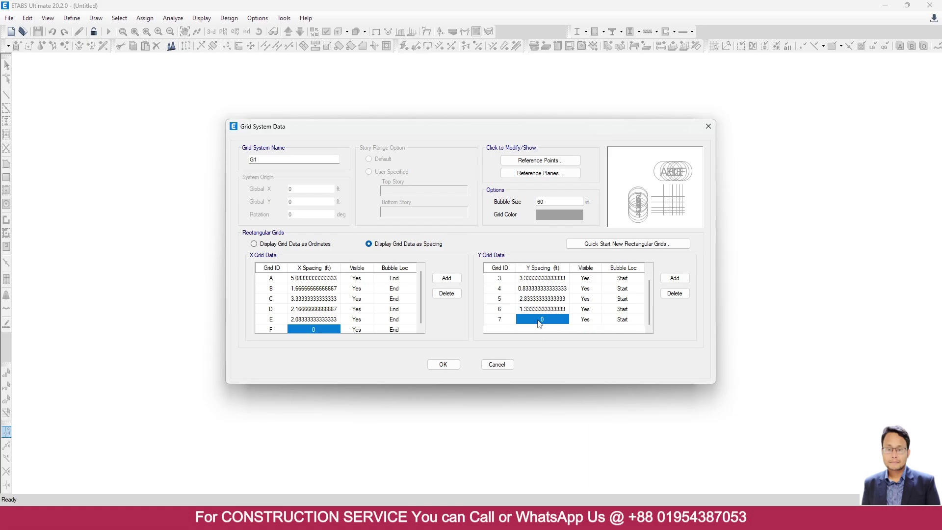
{"action": "left_click", "coordinate": [449, 361]}
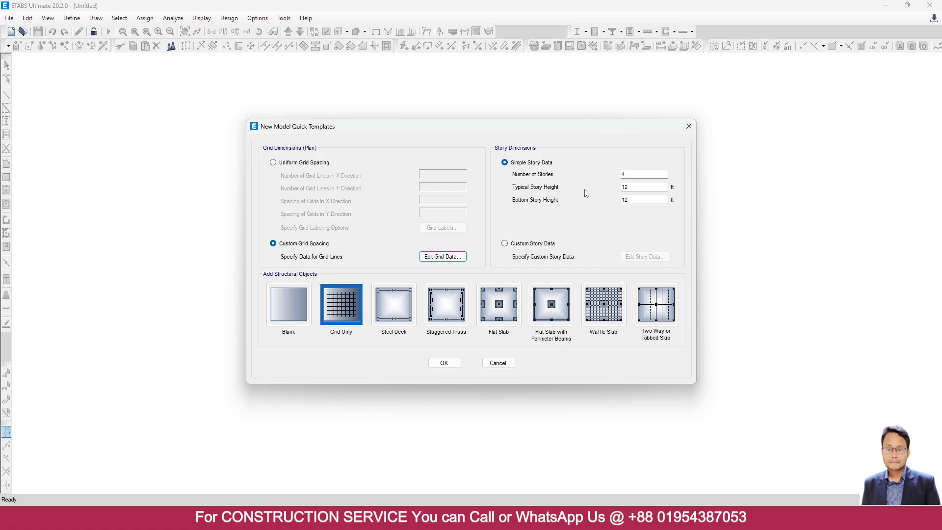
Create the grid-only model with 2 stories, a 10 ft typical story height and a 7 ft bottom story height
{"action": "left_click", "coordinate": [640, 200]}
{"action": "double_click", "coordinate": [636, 186]}
{"action": "type", "text": "10"}
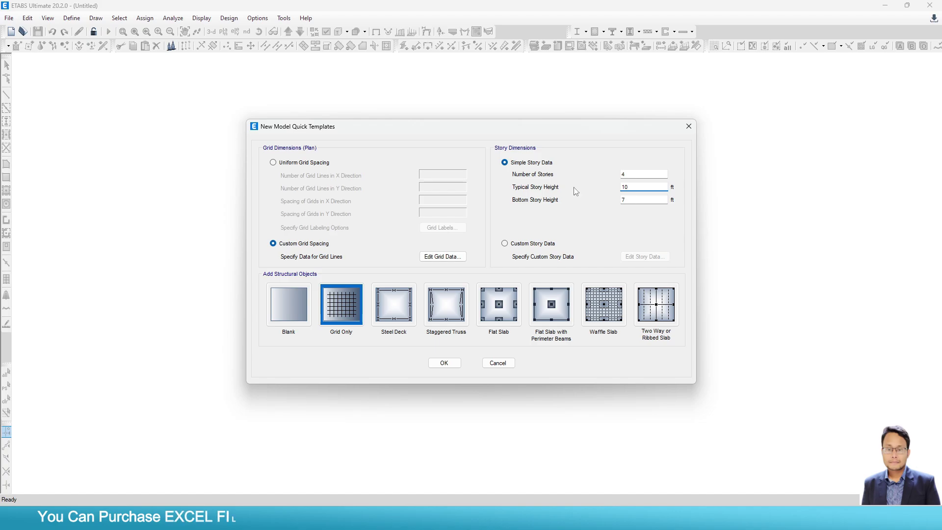
{"action": "double_click", "coordinate": [637, 174]}
{"action": "type", "text": "2"}
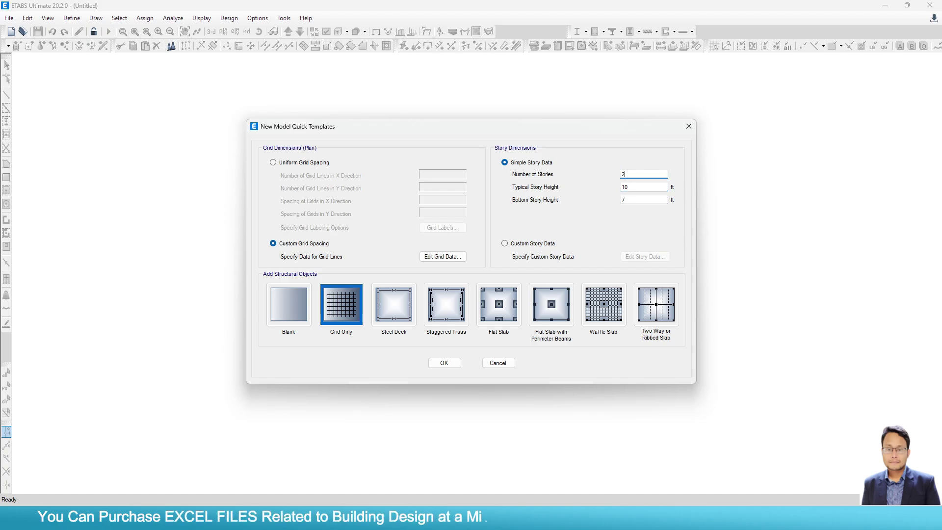
{"action": "left_click", "coordinate": [455, 363]}
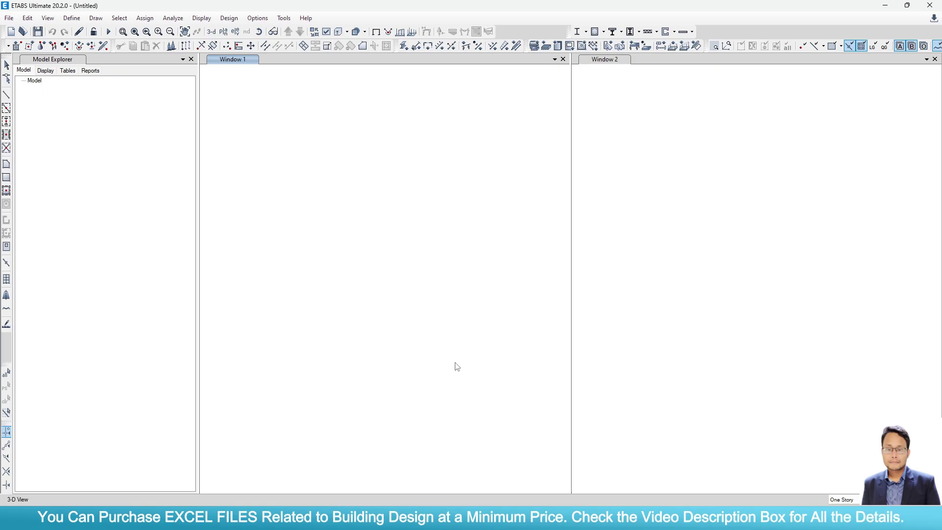
Save the model as 1 in the Desktop folder "3 landing Stair modelling"
{"action": "left_click", "coordinate": [37, 32]}
{"action": "left_click", "coordinate": [41, 108]}
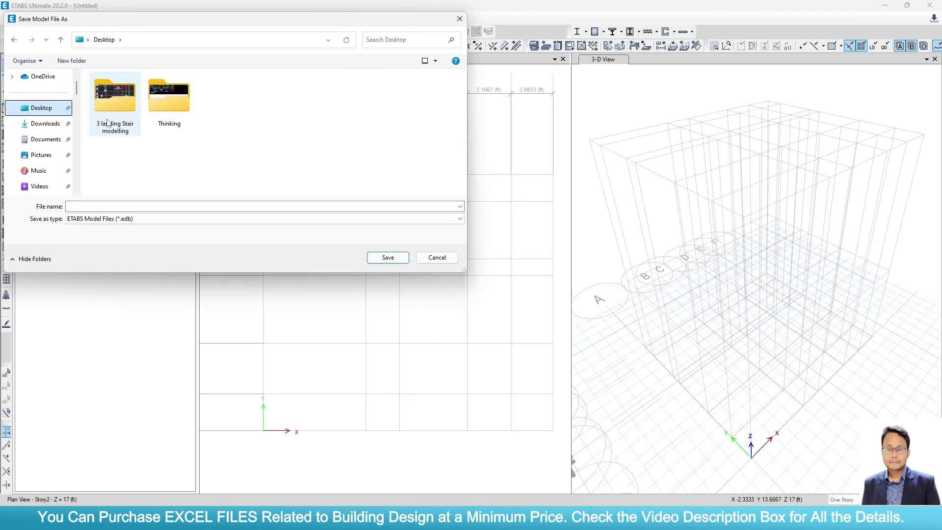
{"action": "double_click", "coordinate": [110, 105]}
{"action": "left_click", "coordinate": [216, 206]}
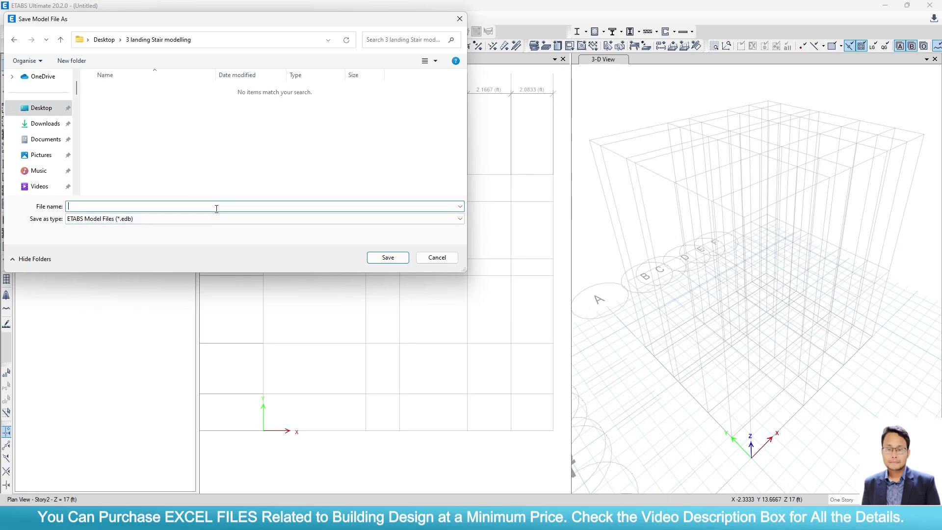
{"action": "type", "text": "1"}
{"action": "left_click", "coordinate": [372, 257]}
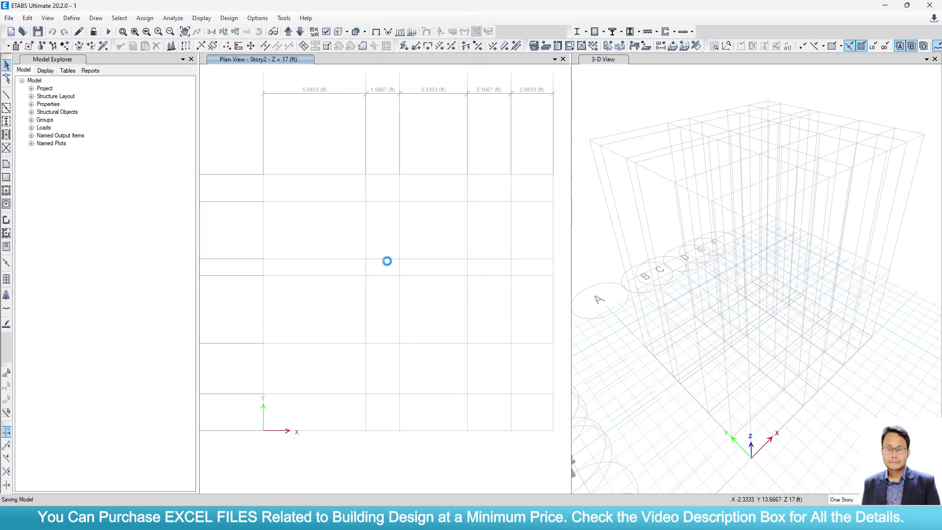
Delete all the default frame sections that can be removed in bulk from the frame properties
{"action": "left_click", "coordinate": [72, 18]}
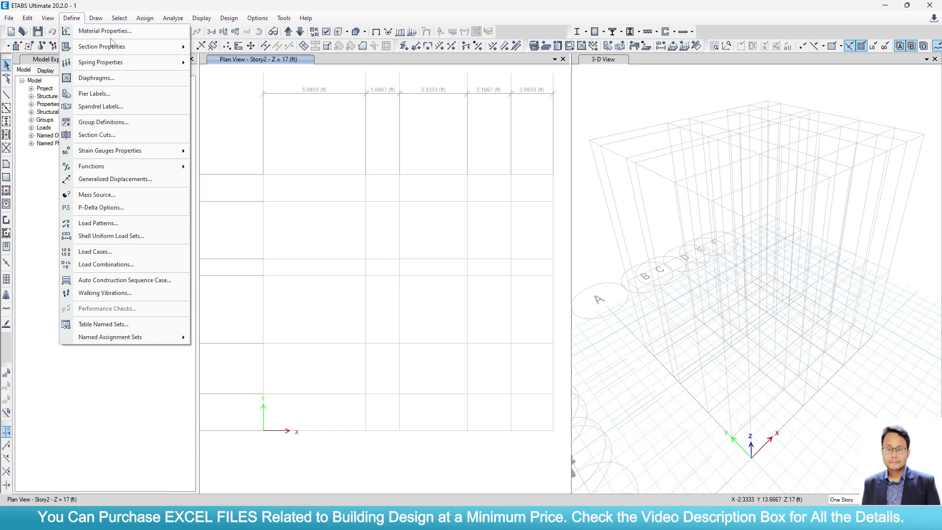
{"action": "mouse_move", "coordinate": [118, 47]}
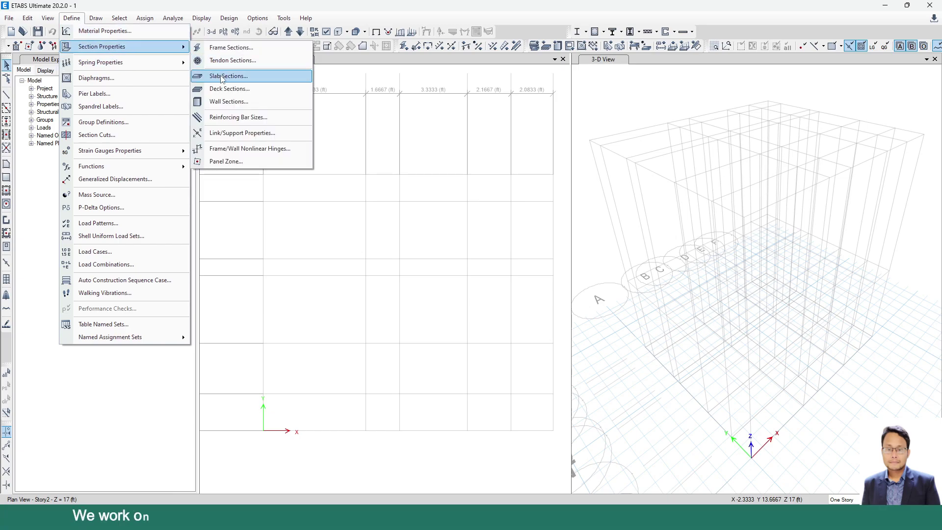
{"action": "left_click", "coordinate": [227, 48]}
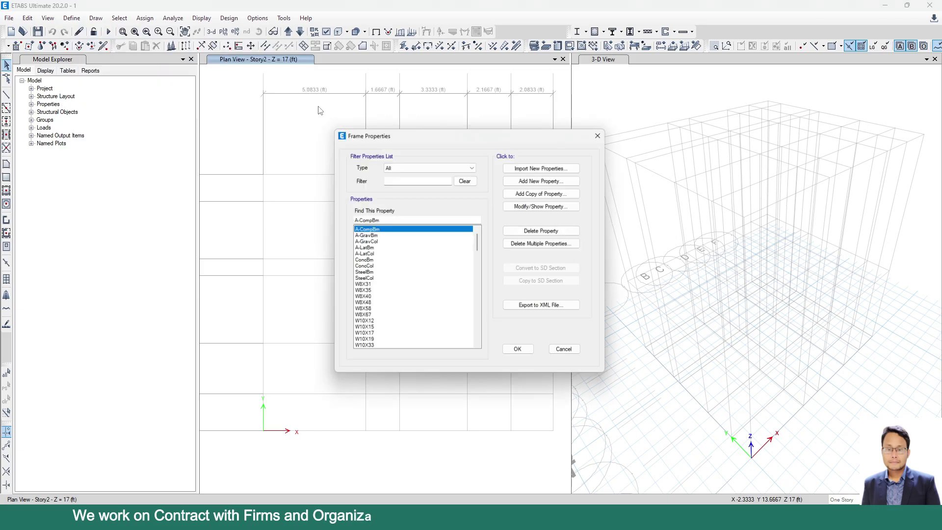
{"action": "left_click", "coordinate": [545, 243]}
{"action": "left_click_drag", "start_coordinate": [432, 213], "coordinate": [448, 317]}
{"action": "left_click", "coordinate": [470, 335]}
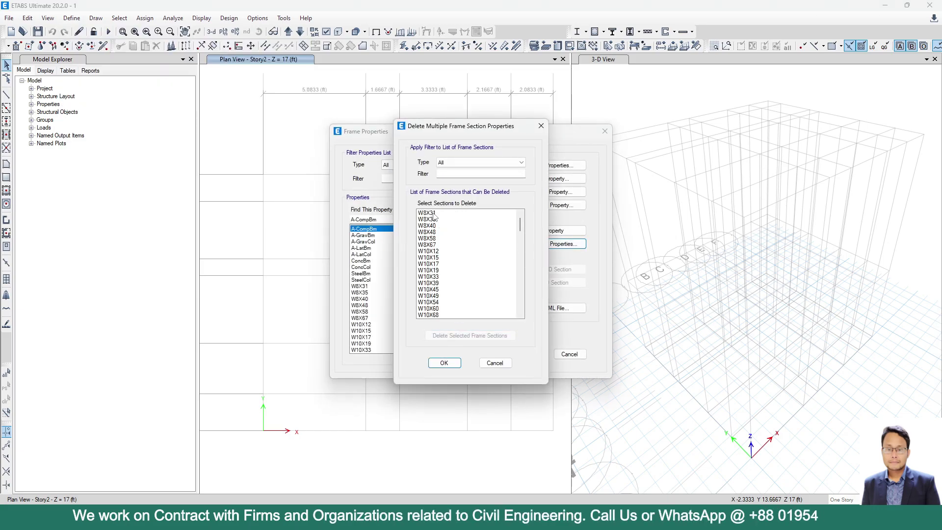
{"action": "left_click_drag", "start_coordinate": [431, 213], "coordinate": [435, 431]}
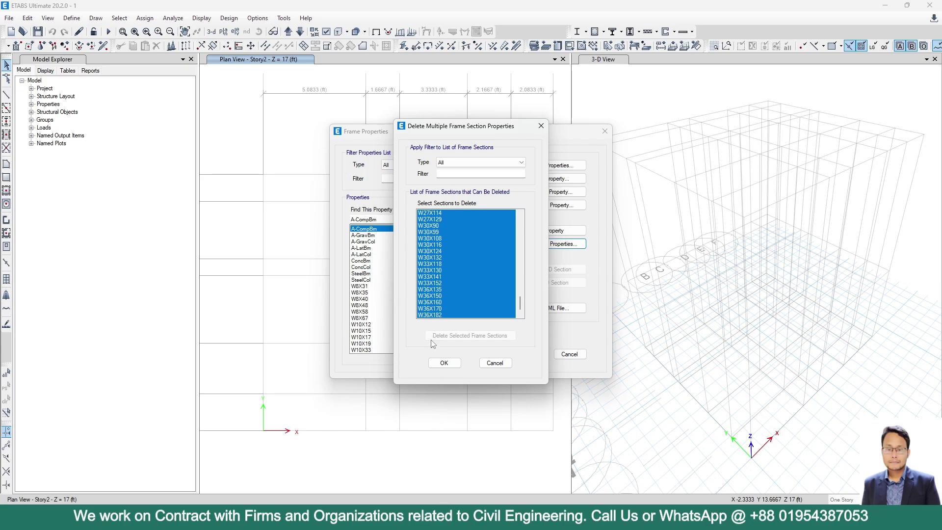
{"action": "left_click", "coordinate": [443, 336]}
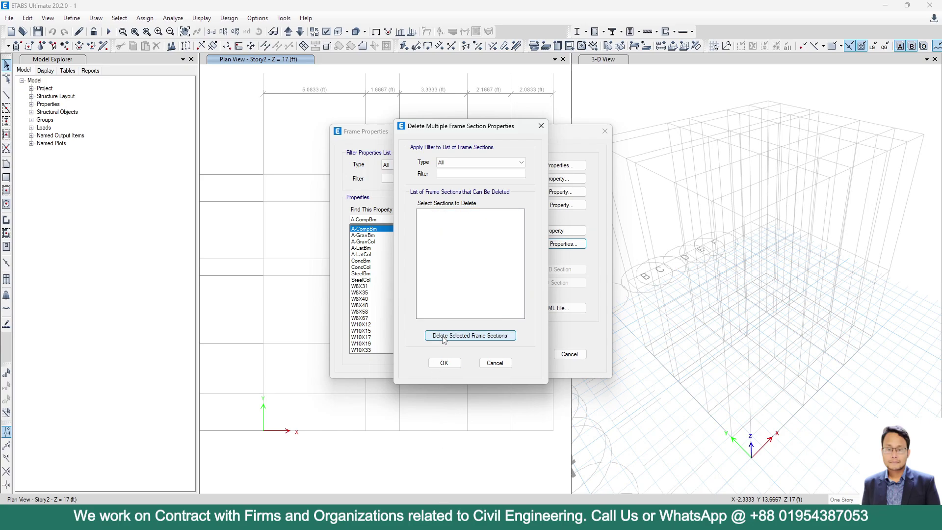
{"action": "left_click", "coordinate": [445, 362]}
Add a concrete rectangular frame section named C 12X50 with a width of 12 in and a depth of 50 in
{"action": "left_click", "coordinate": [543, 180]}
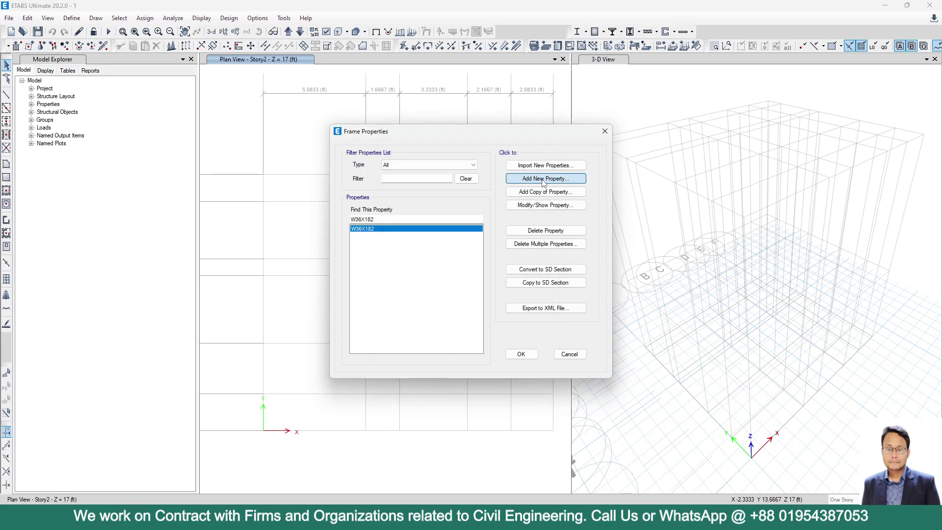
{"action": "left_click", "coordinate": [305, 225]}
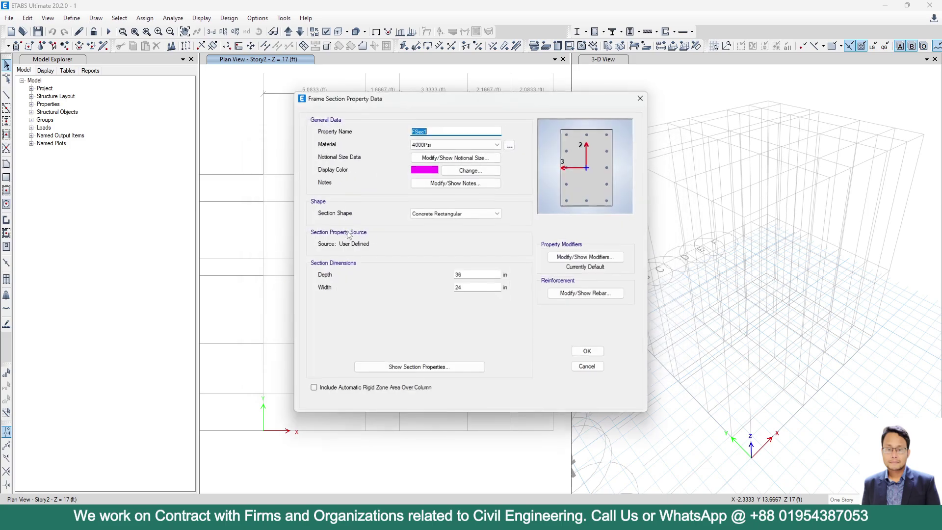
{"action": "key", "text": "BackSpace"}
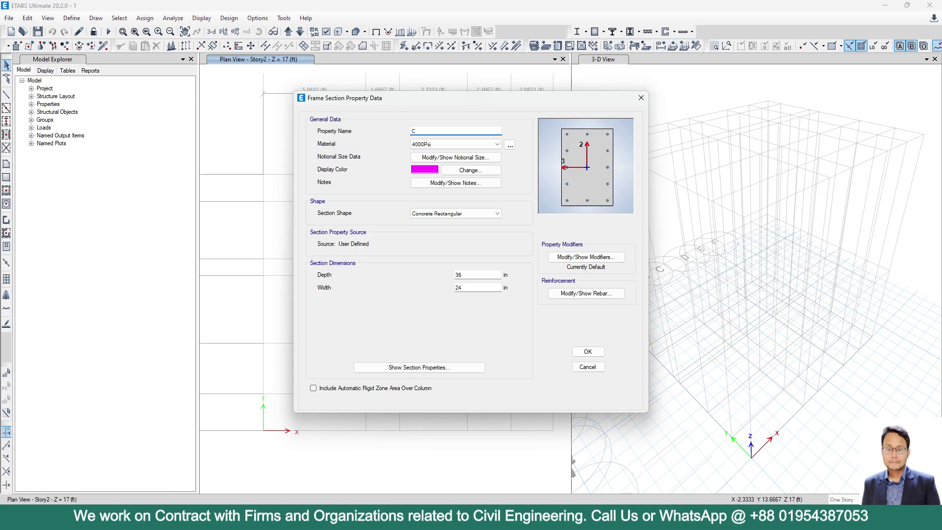
{"action": "type", "text": "C 12X50"}
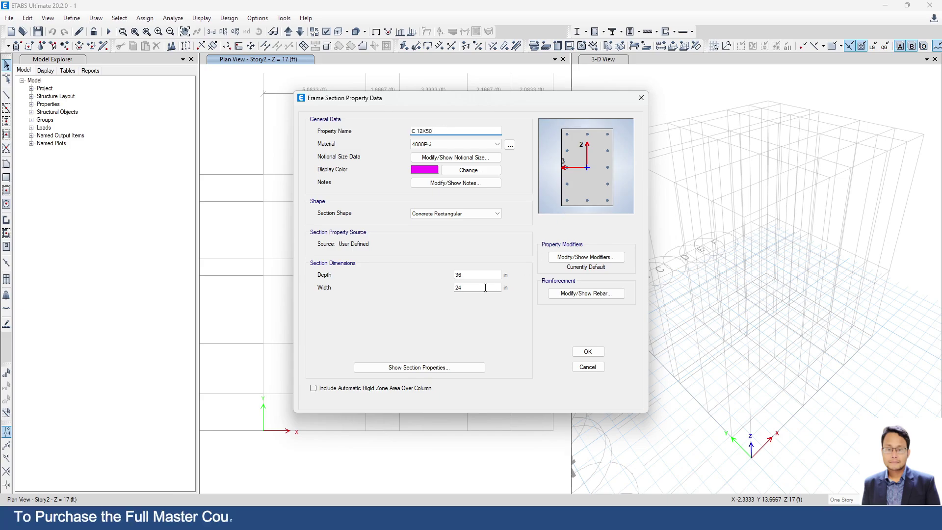
{"action": "double_click", "coordinate": [485, 288]}
{"action": "type", "text": "12"}
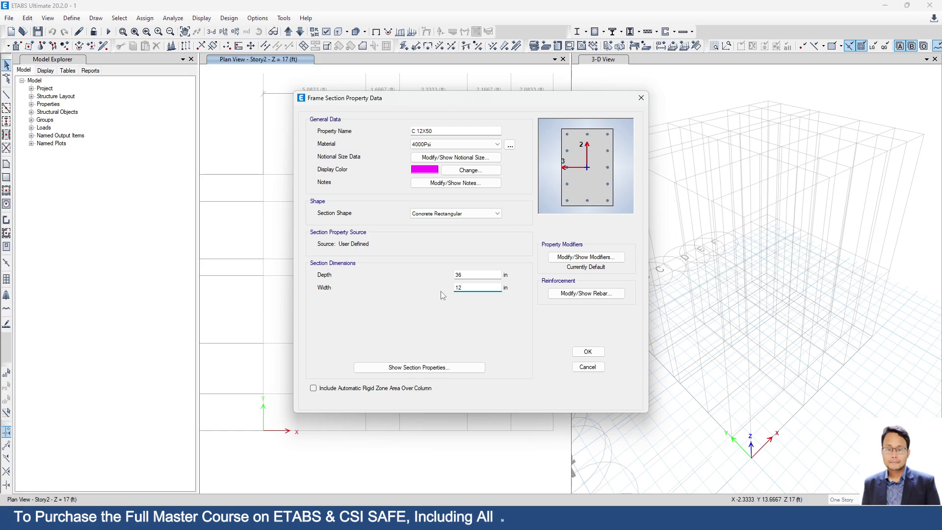
{"action": "double_click", "coordinate": [485, 275]}
{"action": "type", "text": "50"}
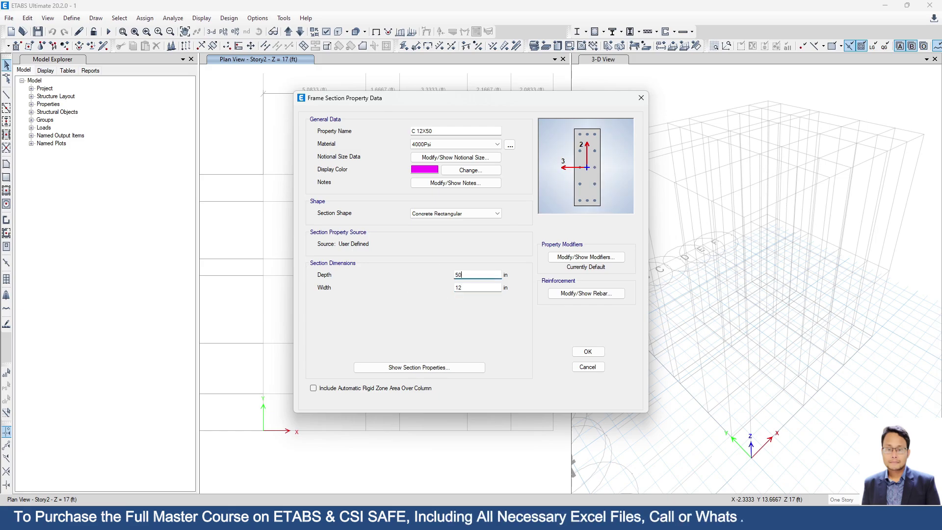
{"action": "left_click", "coordinate": [587, 352]}
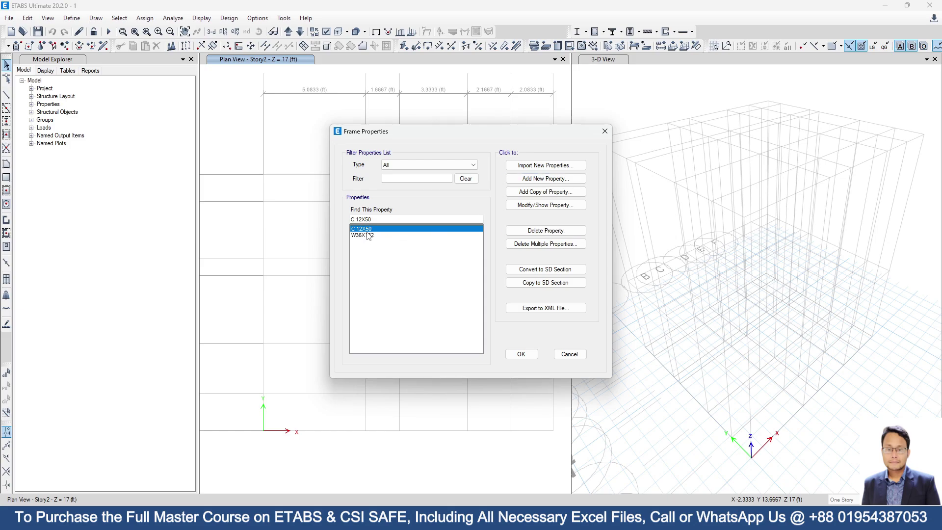
Delete the remaining W36X182 steel section from the frame properties
{"action": "left_click", "coordinate": [368, 235]}
{"action": "left_click", "coordinate": [531, 230]}
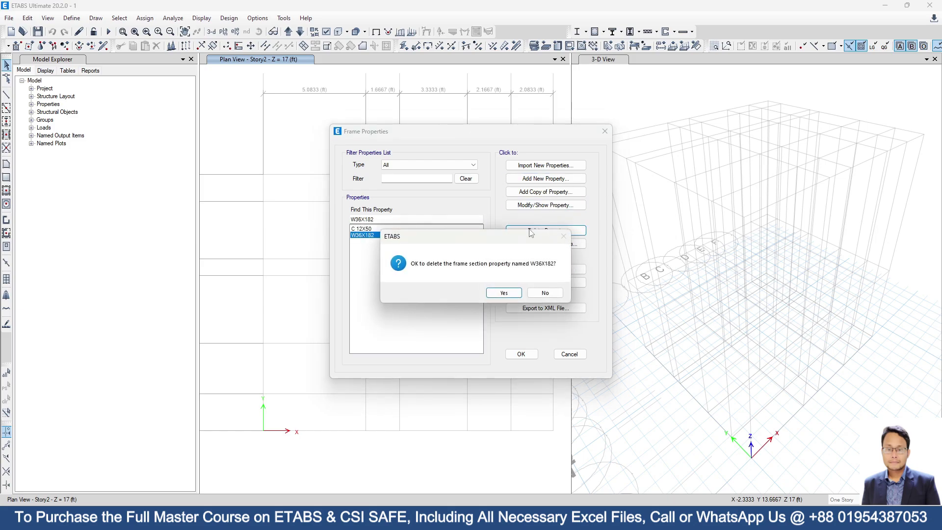
{"action": "left_click", "coordinate": [504, 292]}
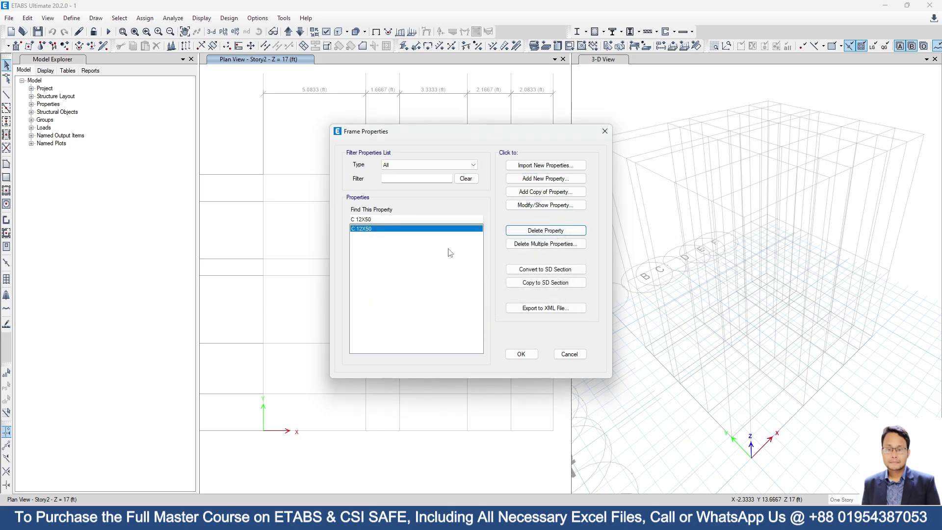
Add a copy of the C 12X50 section named C 12X41 with a depth of 41 in
{"action": "left_click", "coordinate": [522, 195]}
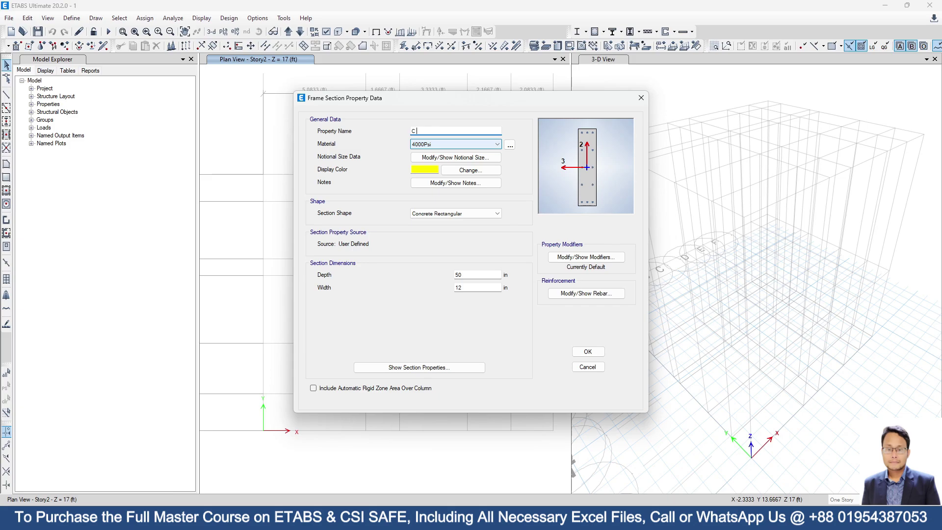
{"action": "type", "text": "C 12"}
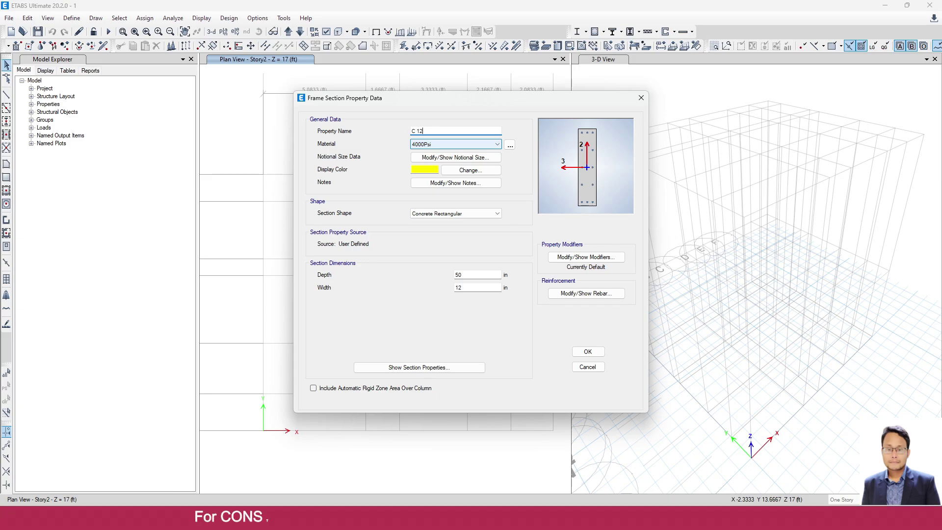
{"action": "type", "text": "X41"}
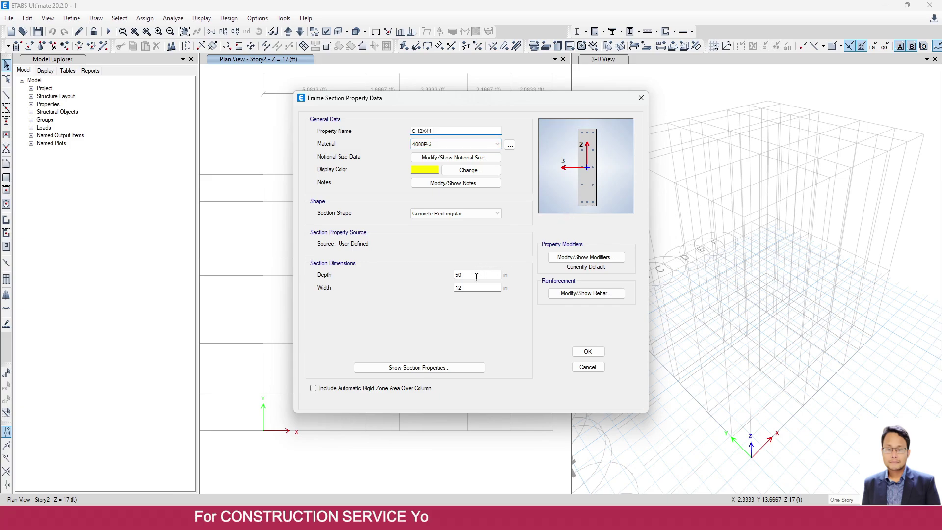
{"action": "double_click", "coordinate": [458, 274]}
{"action": "type", "text": "41"}
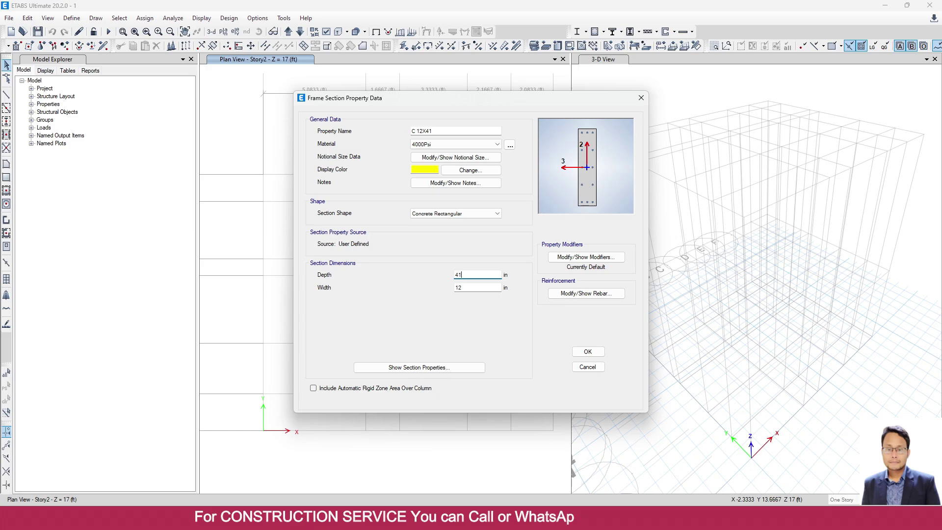
{"action": "left_click", "coordinate": [588, 353]}
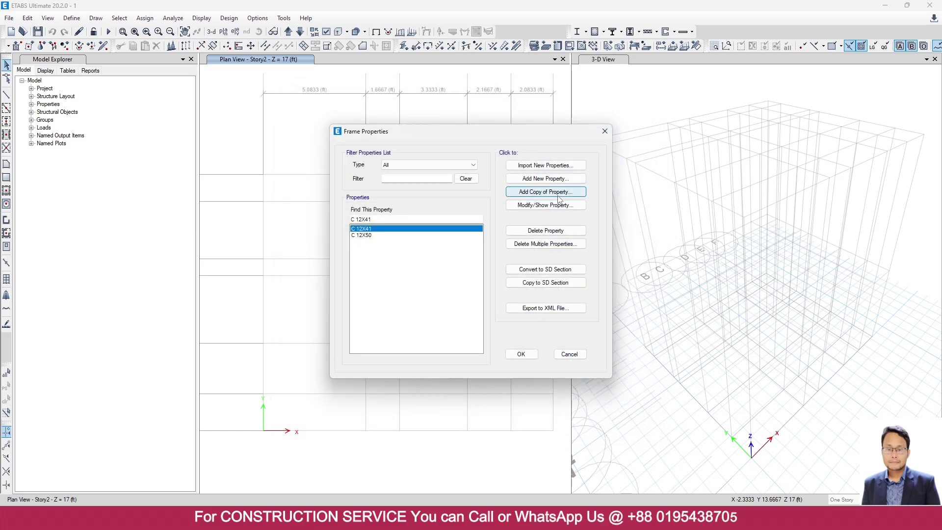
Add a copy of the C 12X41 section named C 15X62 with a width of 15 in and a depth of 62 in
{"action": "left_click", "coordinate": [558, 193]}
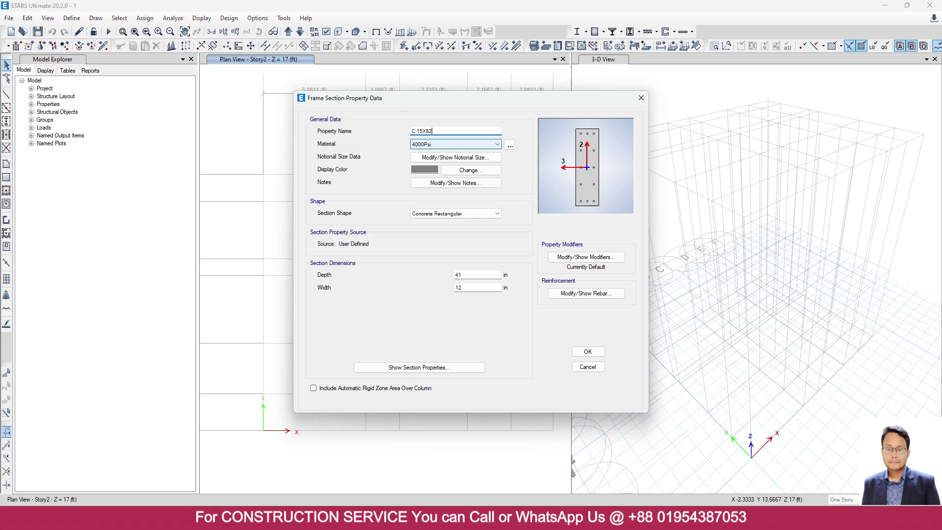
{"action": "left_click", "coordinate": [475, 288]}
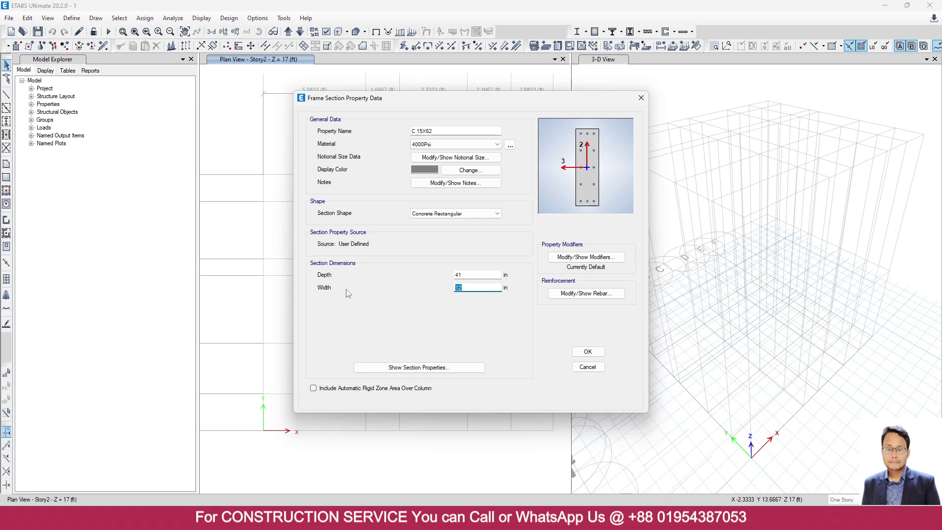
{"action": "double_click", "coordinate": [457, 275]}
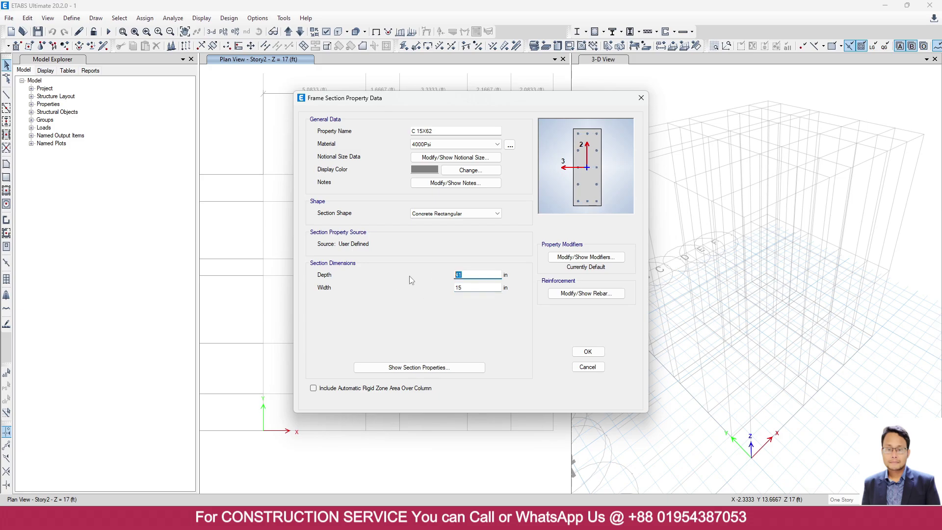
{"action": "type", "text": "62"}
{"action": "left_click", "coordinate": [591, 351]}
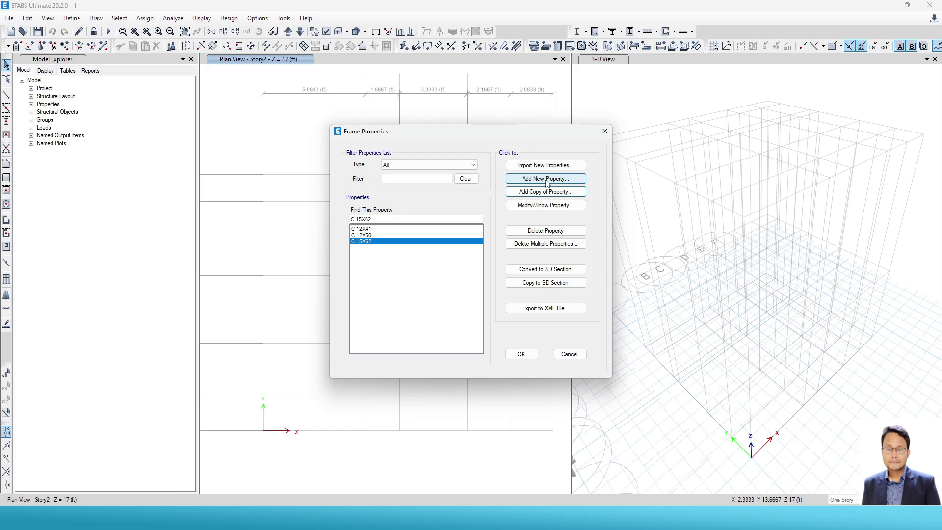
Create a new concrete rectangular frame section named B 12X18 with a width of 12 in and a depth of 18 in
{"action": "left_click", "coordinate": [546, 178]}
{"action": "left_click", "coordinate": [298, 236]}
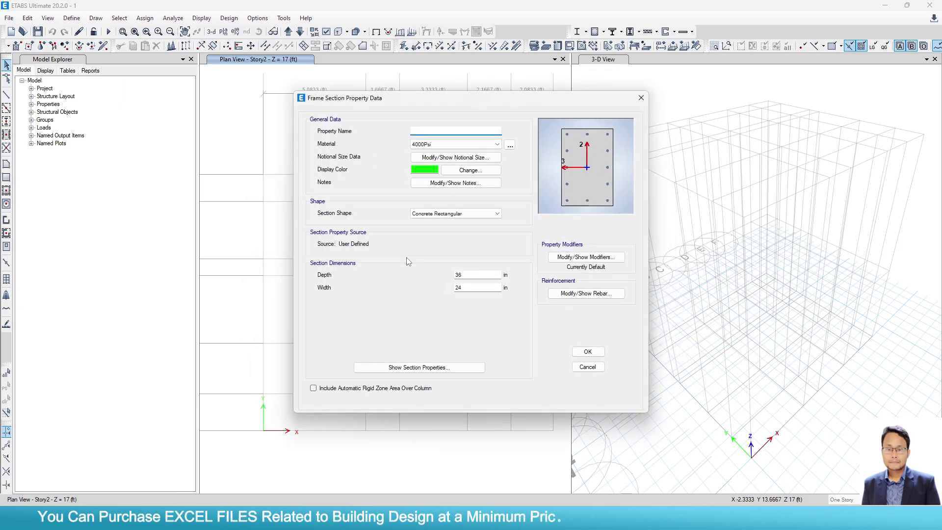
{"action": "type", "text": "B 12X18"}
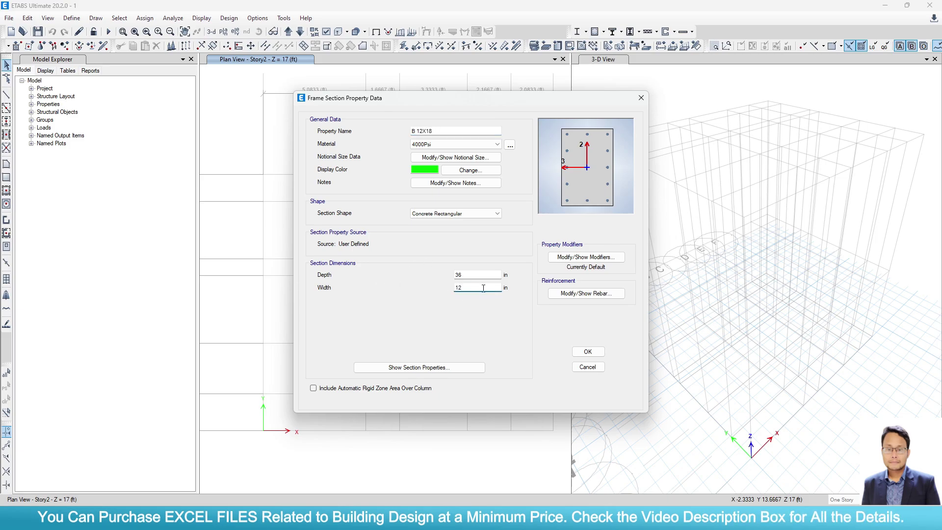
{"action": "left_click", "coordinate": [481, 276]}
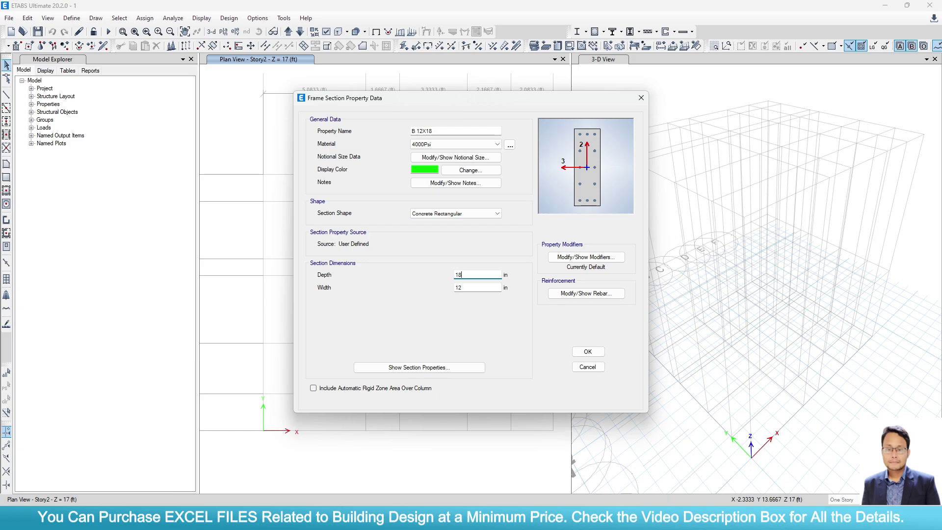
{"action": "type", "text": "18"}
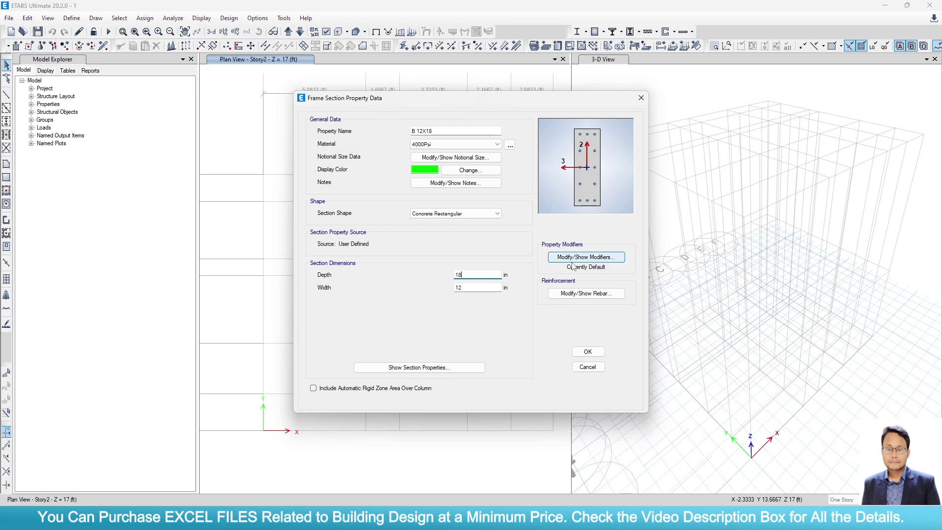
Set the B 12X18 section's reinforcement design type to M3 Design Only (Beam) and accept the frame properties
{"action": "left_click", "coordinate": [586, 293]}
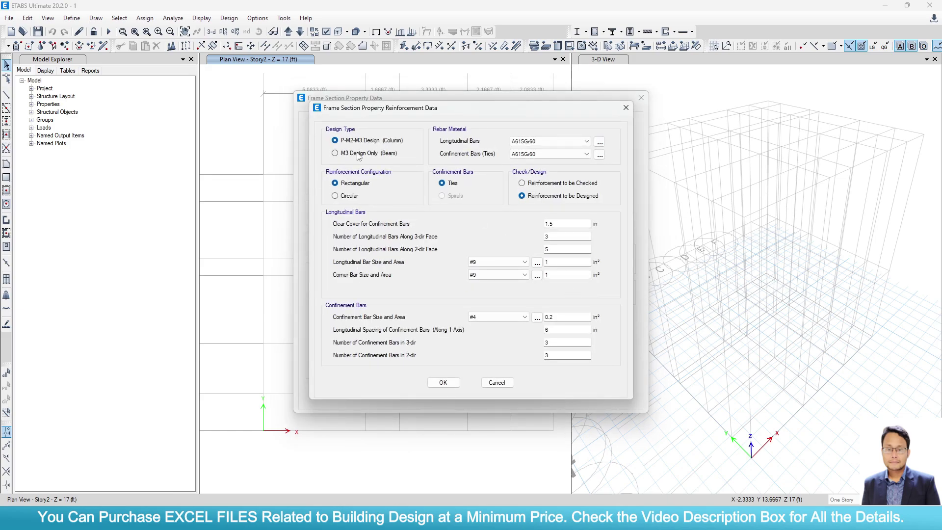
{"action": "left_click", "coordinate": [335, 153]}
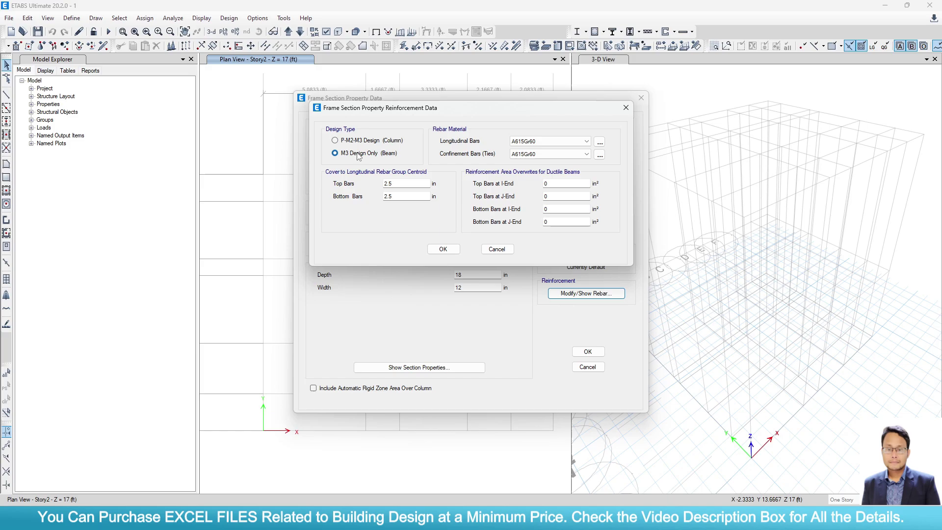
{"action": "left_click", "coordinate": [438, 249]}
{"action": "left_click", "coordinate": [585, 351]}
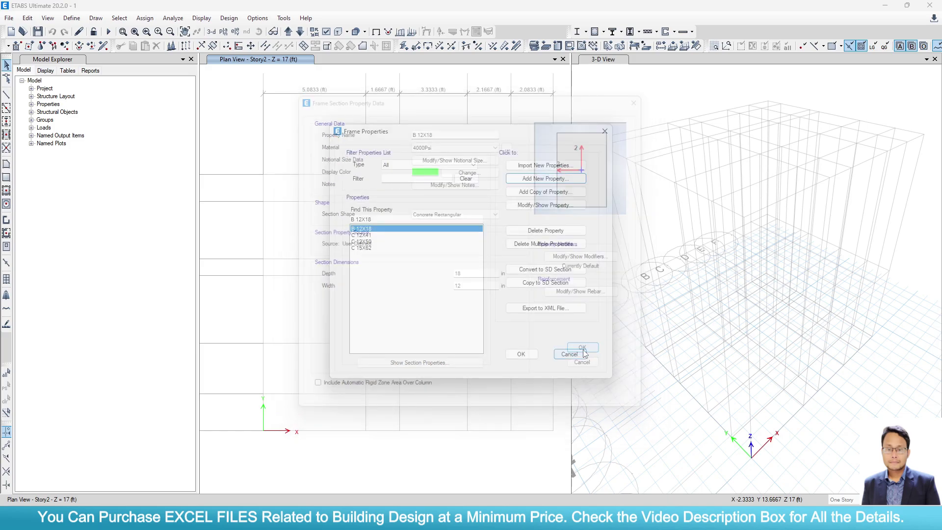
{"action": "left_click", "coordinate": [521, 354]}
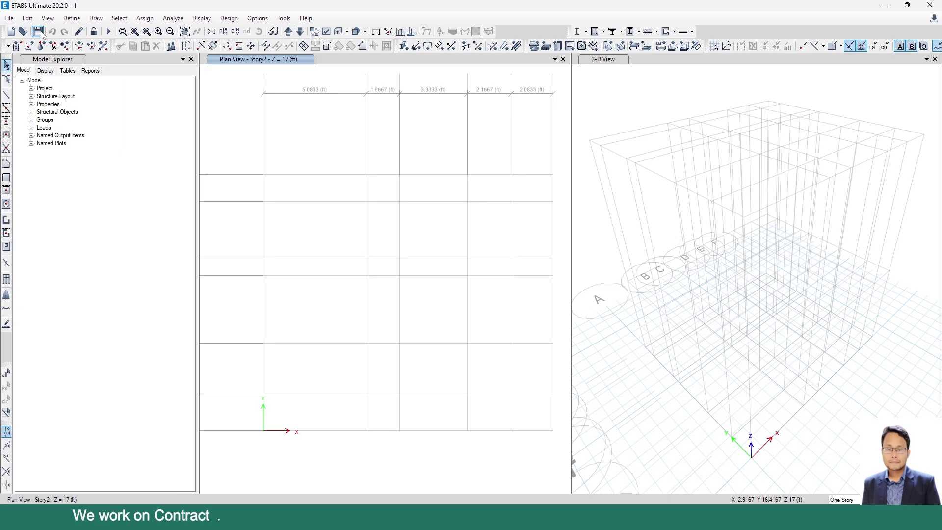
Delete the Plank1 property from the slab section properties
{"action": "left_click", "coordinate": [71, 18]}
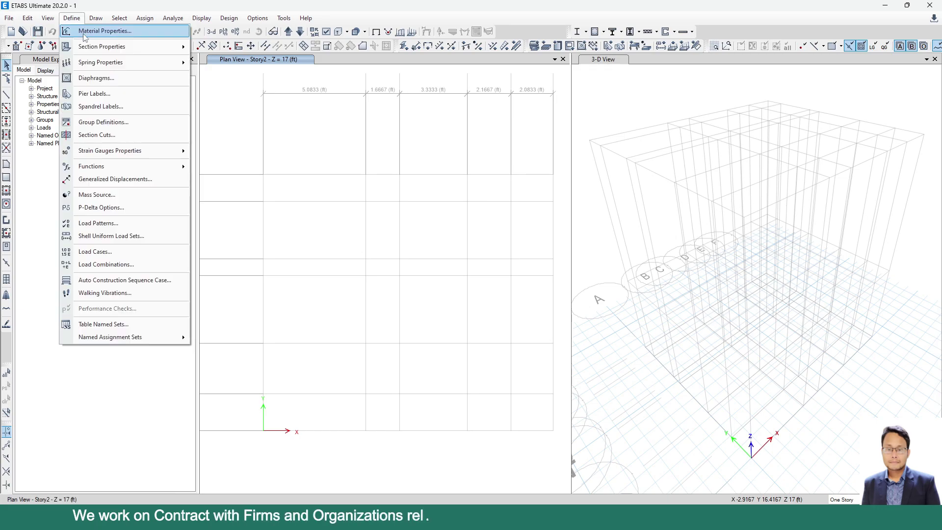
{"action": "mouse_move", "coordinate": [92, 49]}
{"action": "left_click", "coordinate": [229, 76]}
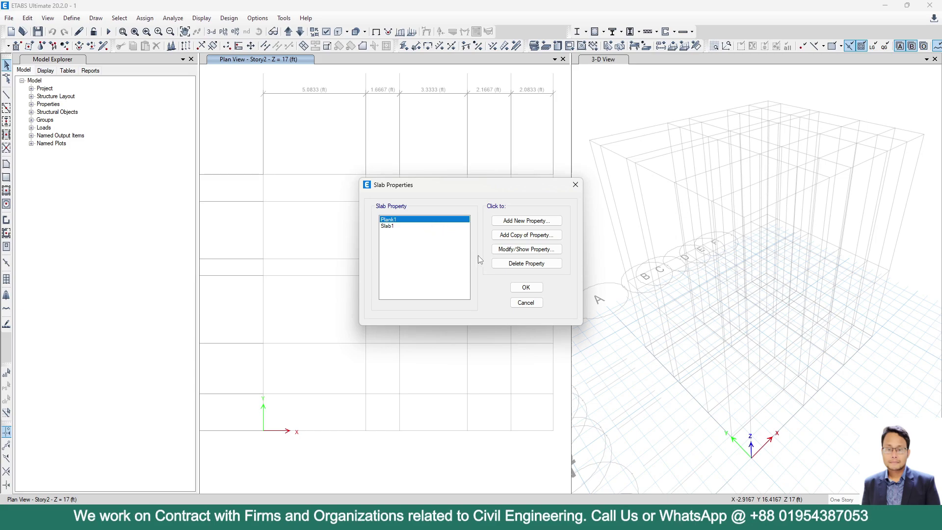
{"action": "left_click", "coordinate": [542, 266]}
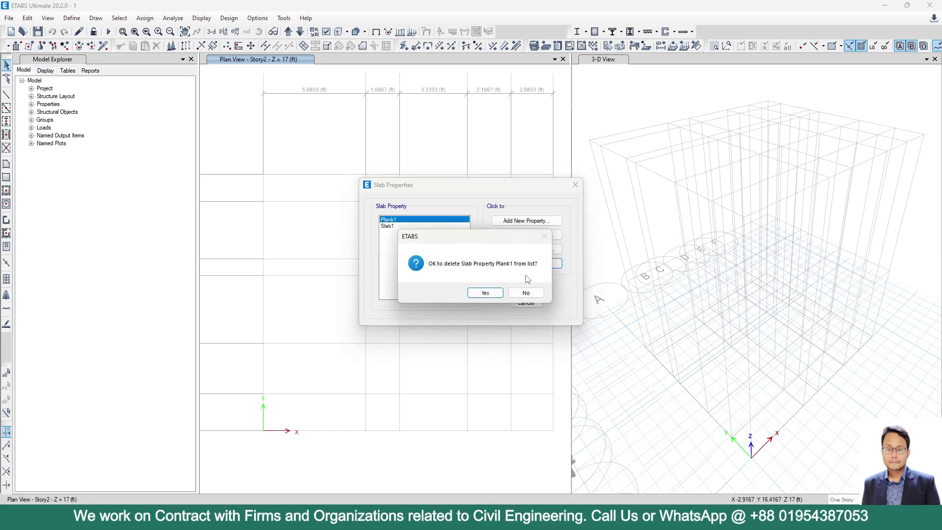
{"action": "left_click", "coordinate": [485, 293]}
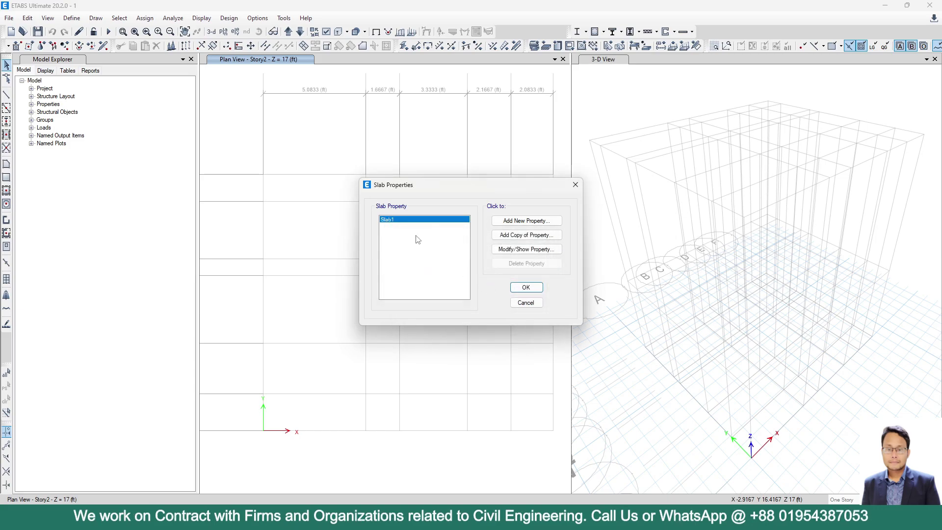
Rename the Slab1 property as Slab 6 and set its thickness to 6 in
{"action": "left_click", "coordinate": [521, 253]}
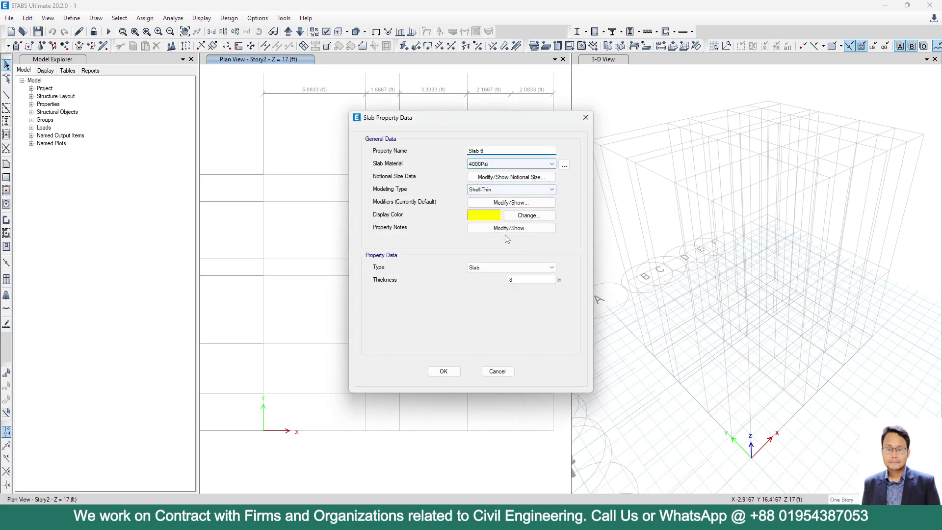
{"action": "type", "text": "6"}
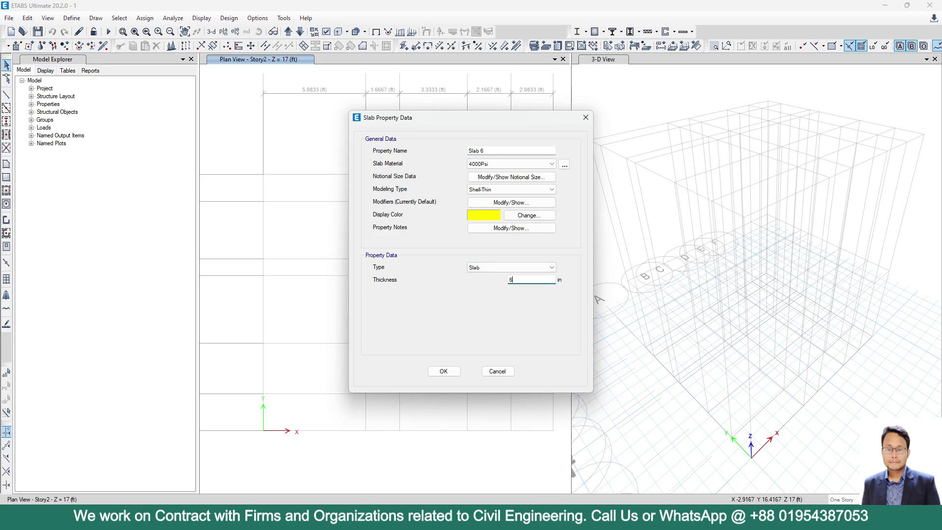
{"action": "left_click", "coordinate": [443, 372]}
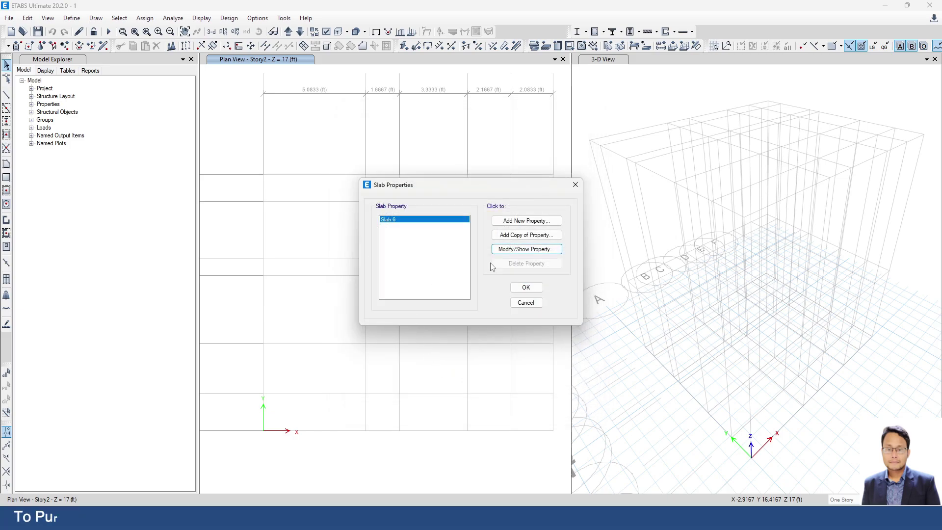
Add a copy of the Slab 6 property named WAIST SLAB 9 and accept the slab properties
{"action": "left_click", "coordinate": [523, 236]}
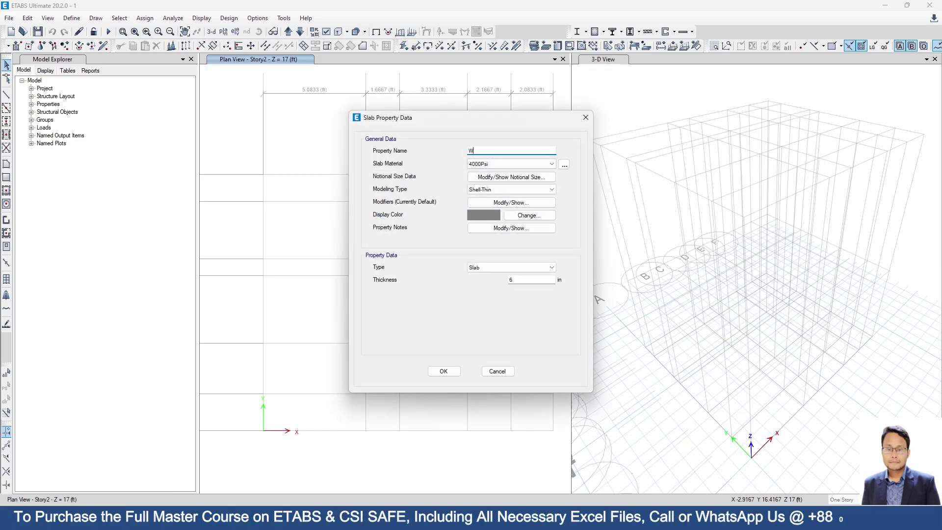
{"action": "type", "text": "WAIST SLAB 9"}
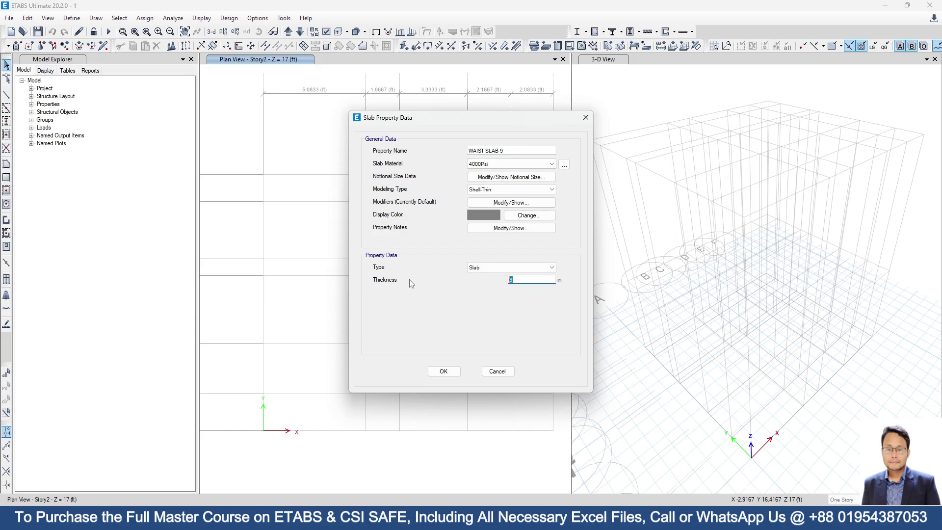
{"action": "left_click", "coordinate": [443, 372]}
{"action": "left_click", "coordinate": [435, 288]}
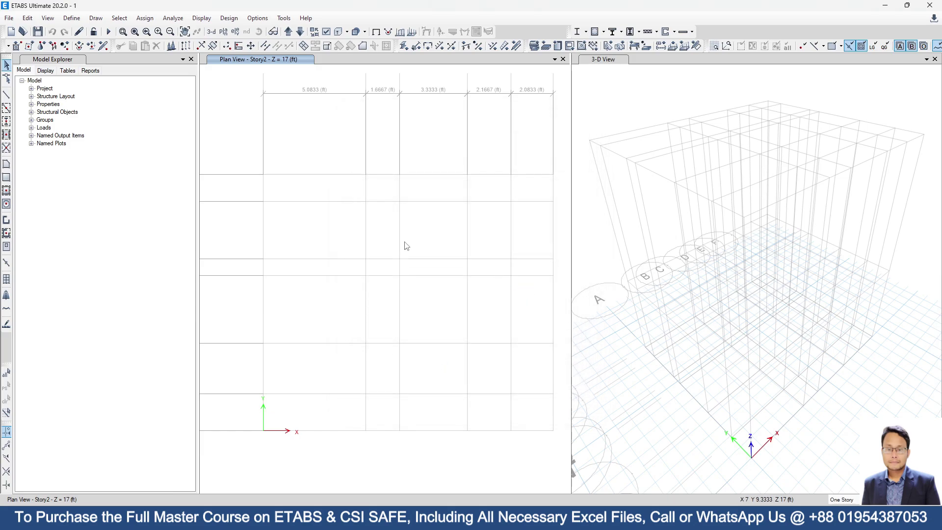
Save the model and set the drawing scope to All Stories
{"action": "left_click", "coordinate": [37, 31]}
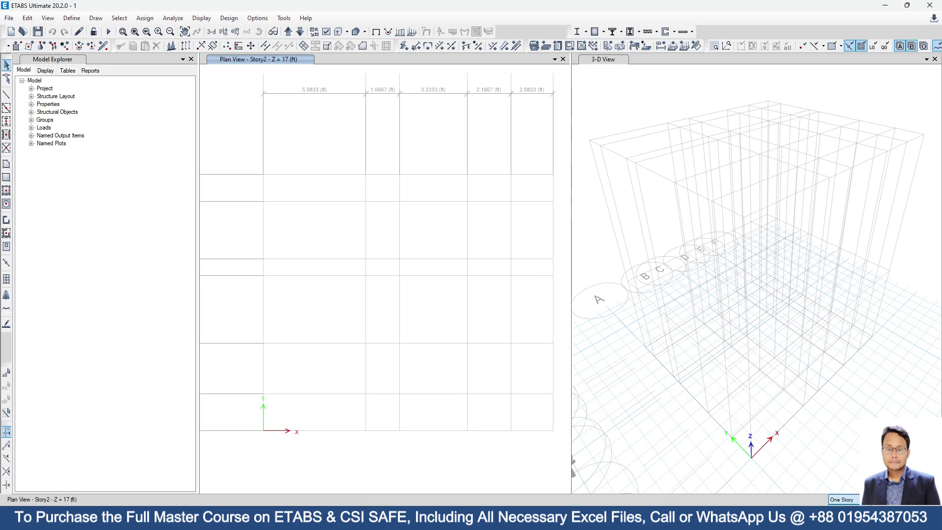
{"action": "scroll", "coordinate": [478, 331], "scroll_direction": "down", "scroll_amount": 3}
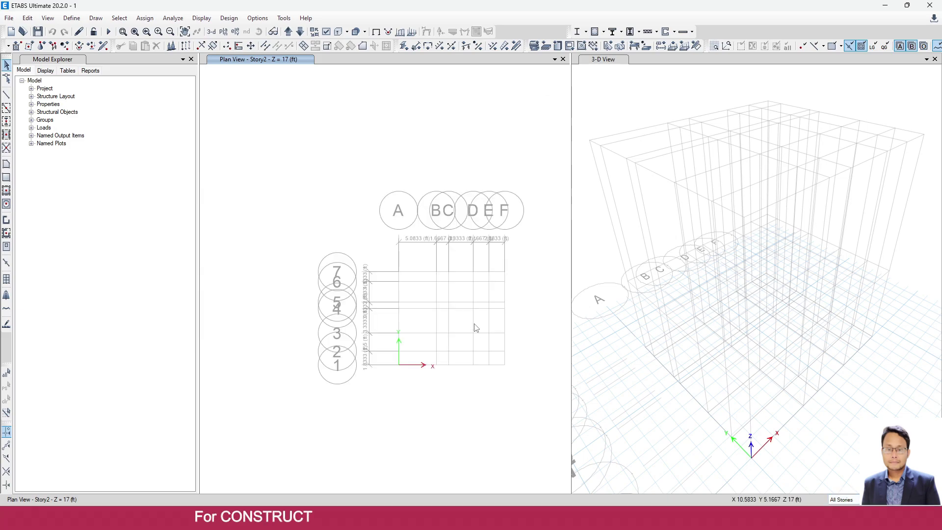
{"action": "scroll", "coordinate": [474, 324], "scroll_direction": "up", "scroll_amount": 3}
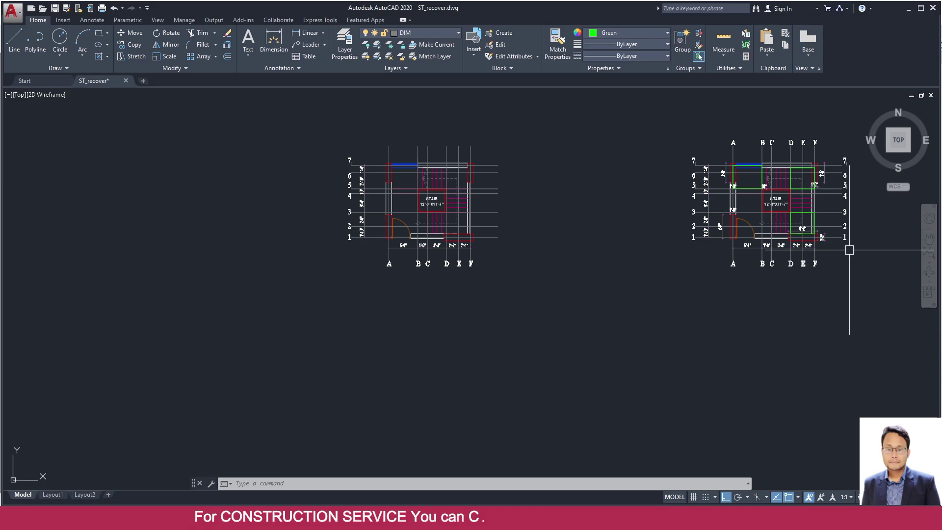
Switch to the AutoCAD stair plan and examine the size and position of the column on grid A between grids 1 and 3
{"action": "scroll", "coordinate": [847, 244], "scroll_direction": "up", "scroll_amount": 6}
{"action": "scroll", "coordinate": [539, 301], "scroll_direction": "down", "scroll_amount": 1}
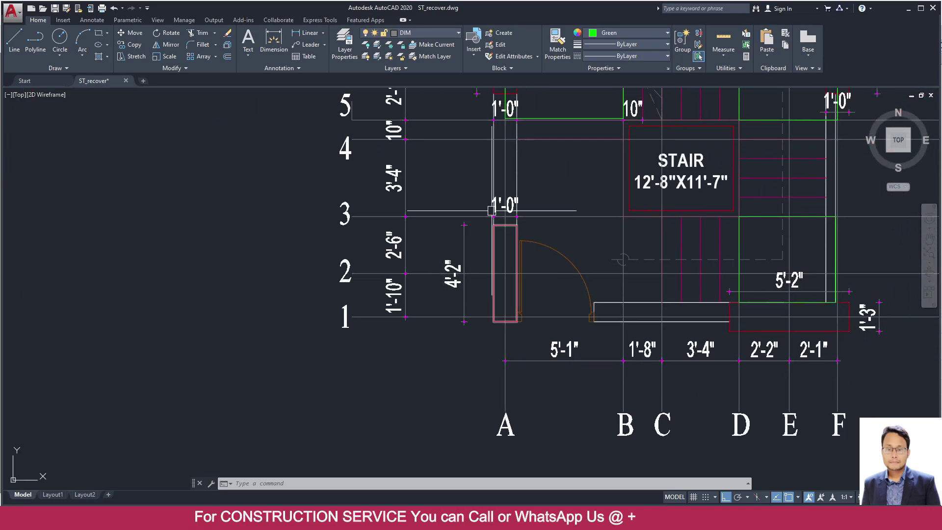
{"action": "scroll", "coordinate": [496, 206], "scroll_direction": "up", "scroll_amount": 4}
{"action": "scroll", "coordinate": [495, 206], "scroll_direction": "down", "scroll_amount": 4}
{"action": "scroll", "coordinate": [496, 201], "scroll_direction": "up", "scroll_amount": 2}
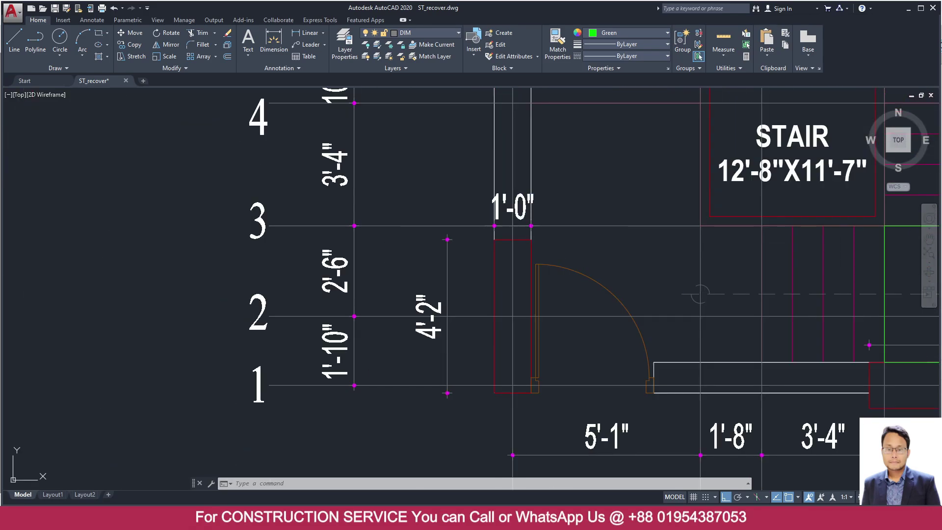
{"action": "left_click", "coordinate": [496, 202]}
{"action": "left_click", "coordinate": [447, 328]}
{"action": "scroll", "coordinate": [449, 273], "scroll_direction": "down", "scroll_amount": 2}
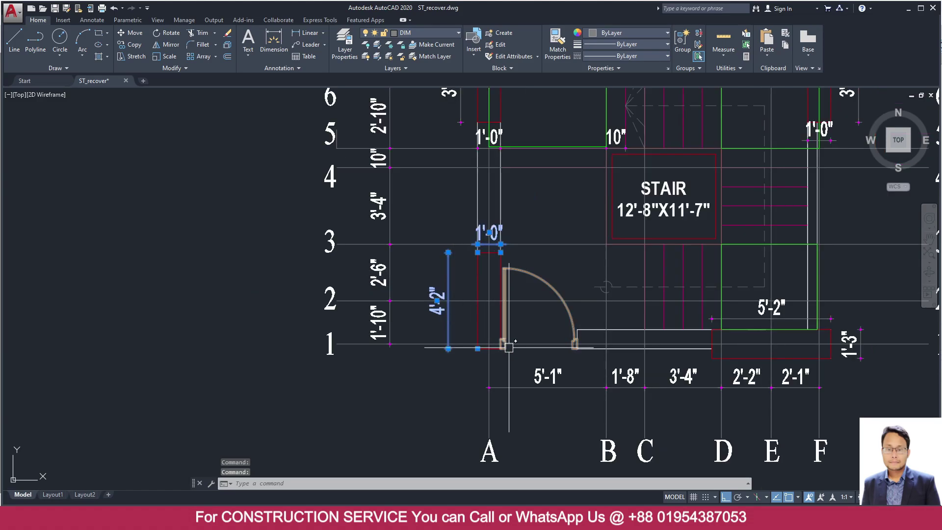
{"action": "middle_click_drag", "start_coordinate": [502, 334], "coordinate": [502, 303]}
{"action": "key", "text": "Escape"}
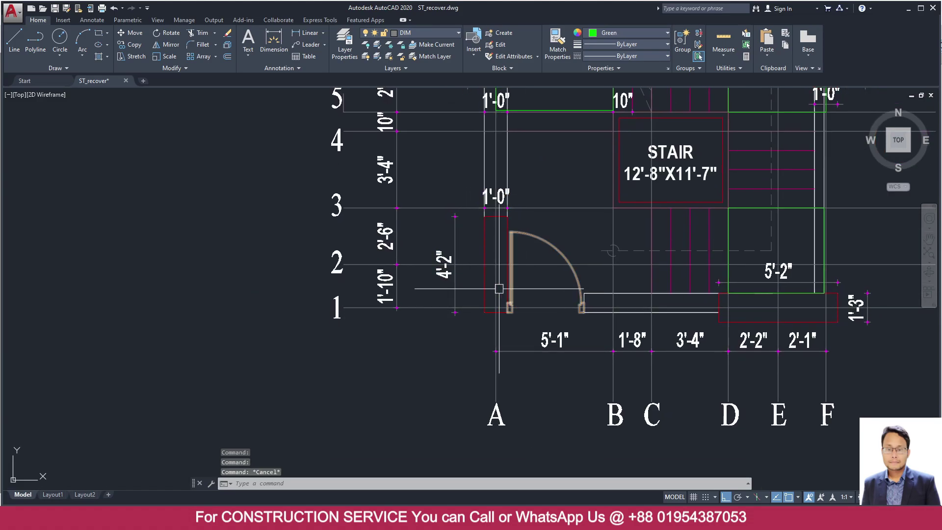
{"action": "left_click", "coordinate": [496, 363]}
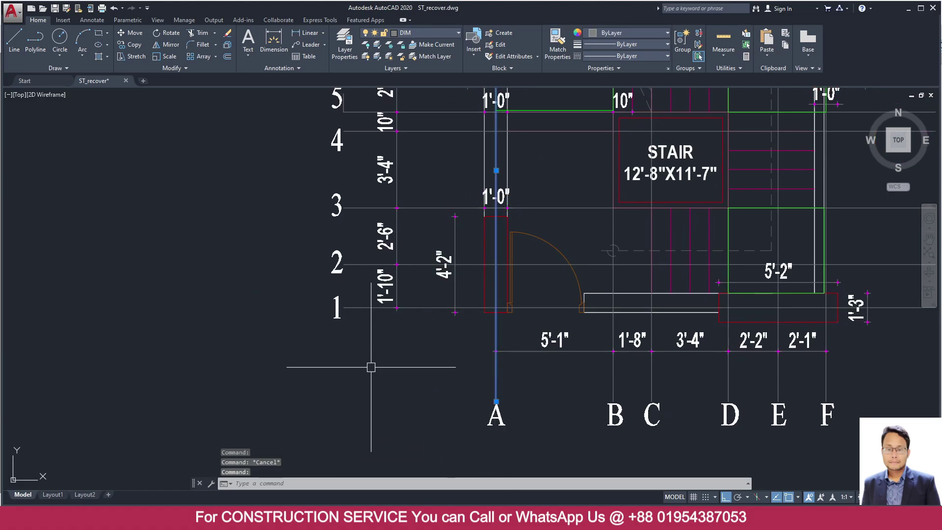
{"action": "left_click", "coordinate": [417, 265]}
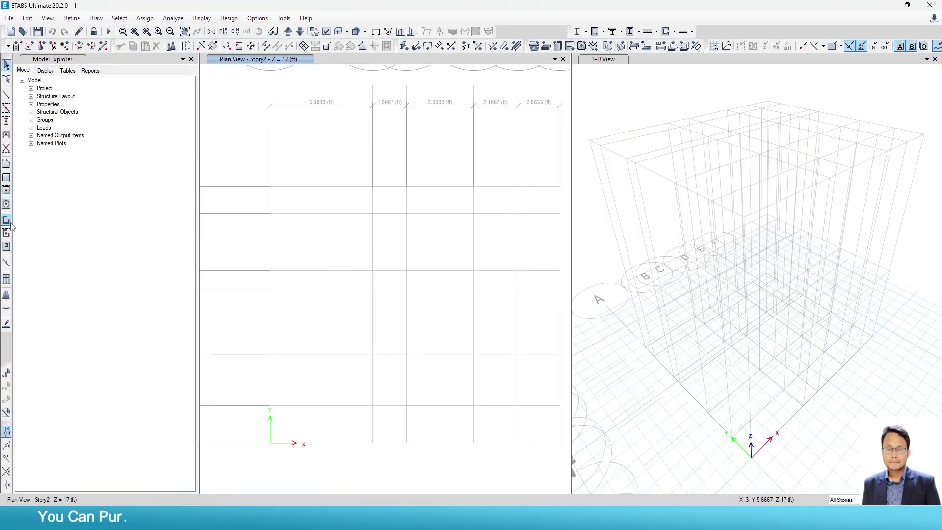
Place a C 12X50 column rotated 90 degrees at the intersection of grids A and 2
{"action": "left_click", "coordinate": [7, 121]}
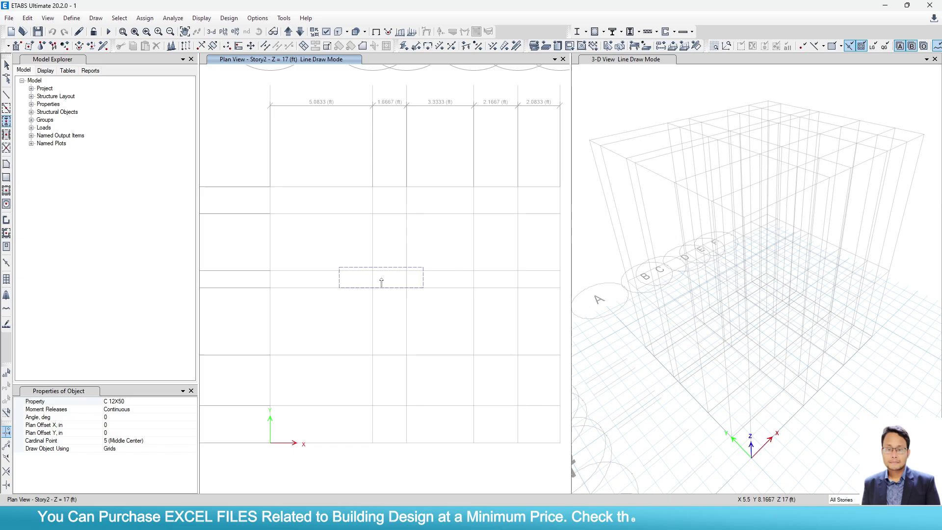
{"action": "left_click", "coordinate": [169, 404]}
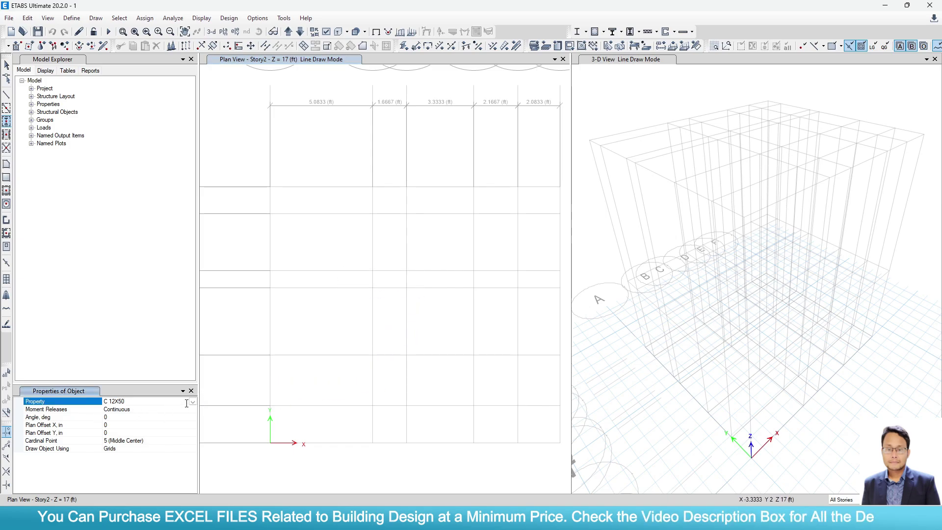
{"action": "left_click", "coordinate": [108, 417]}
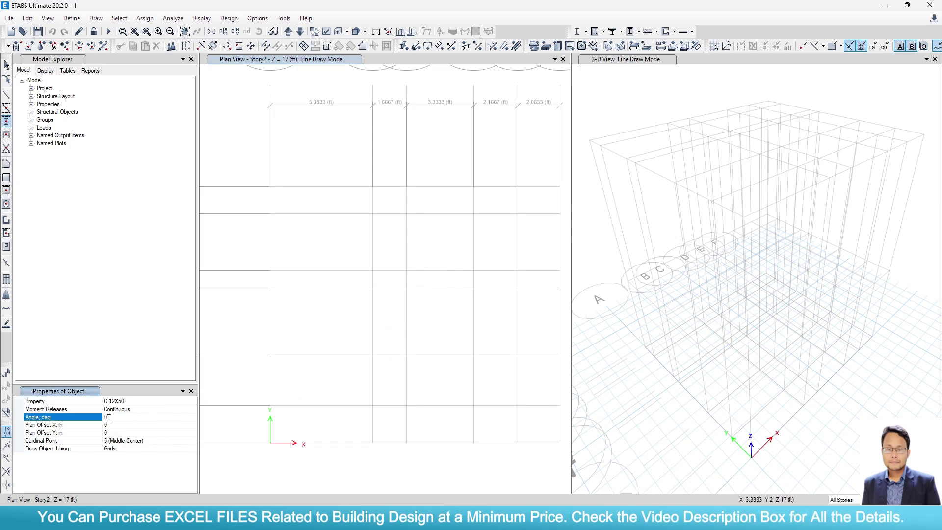
{"action": "type", "text": "90"}
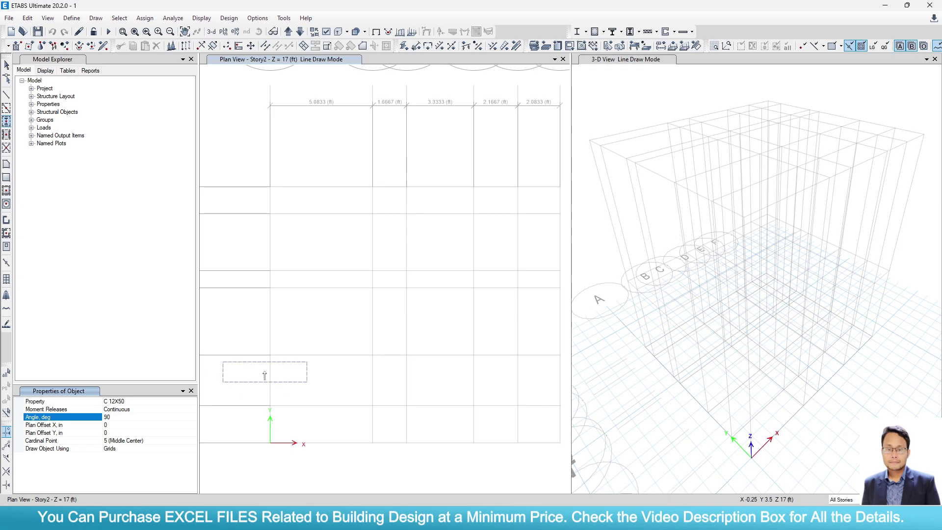
{"action": "scroll", "coordinate": [319, 313], "scroll_direction": "down", "scroll_amount": 3}
{"action": "scroll", "coordinate": [316, 344], "scroll_direction": "up", "scroll_amount": 6}
{"action": "scroll", "coordinate": [363, 274], "scroll_direction": "up", "scroll_amount": 2}
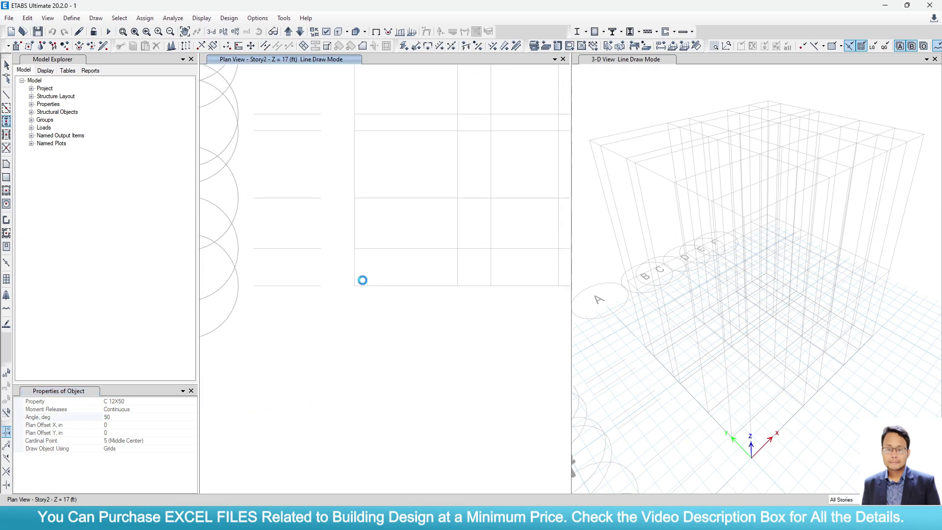
{"action": "scroll", "coordinate": [354, 250], "scroll_direction": "down", "scroll_amount": 2}
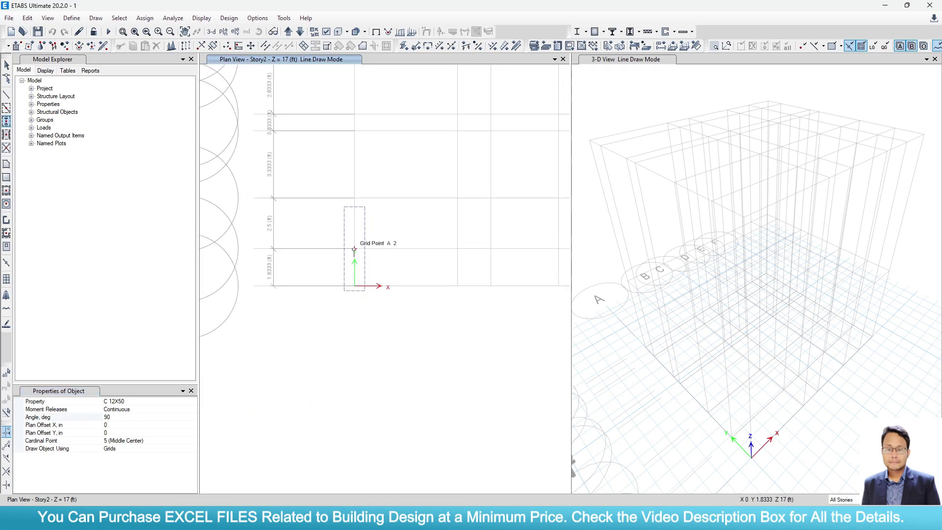
{"action": "left_click", "coordinate": [354, 250]}
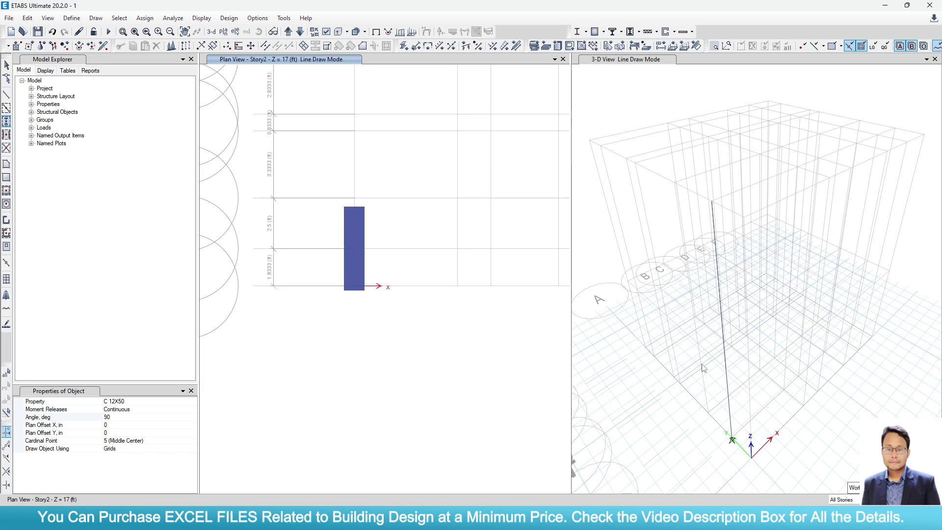
Change the section for the next column to C 12X41
{"action": "scroll", "coordinate": [359, 337], "scroll_direction": "down", "scroll_amount": 5}
{"action": "scroll", "coordinate": [359, 338], "scroll_direction": "up", "scroll_amount": 4}
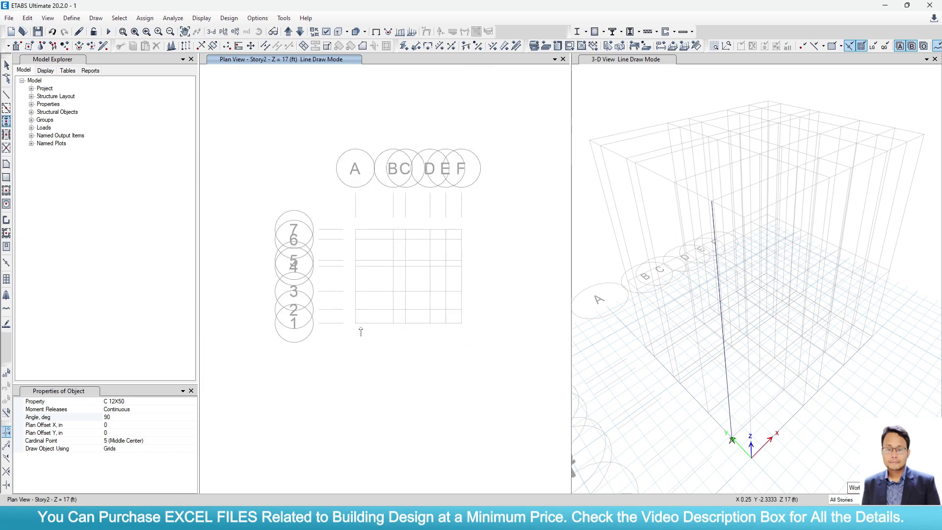
{"action": "left_click", "coordinate": [193, 401]}
{"action": "left_click", "coordinate": [193, 401]}
{"action": "left_click", "coordinate": [128, 423]}
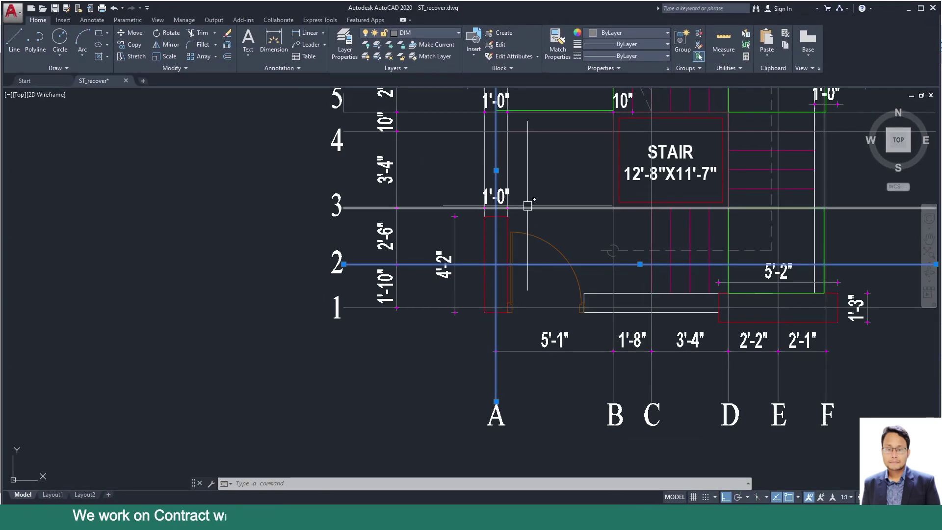
Check the position of the column on grid A near grid 6 in the AutoCAD plan and return to ETABS
{"action": "middle_click_drag", "start_coordinate": [527, 205], "coordinate": [521, 311]}
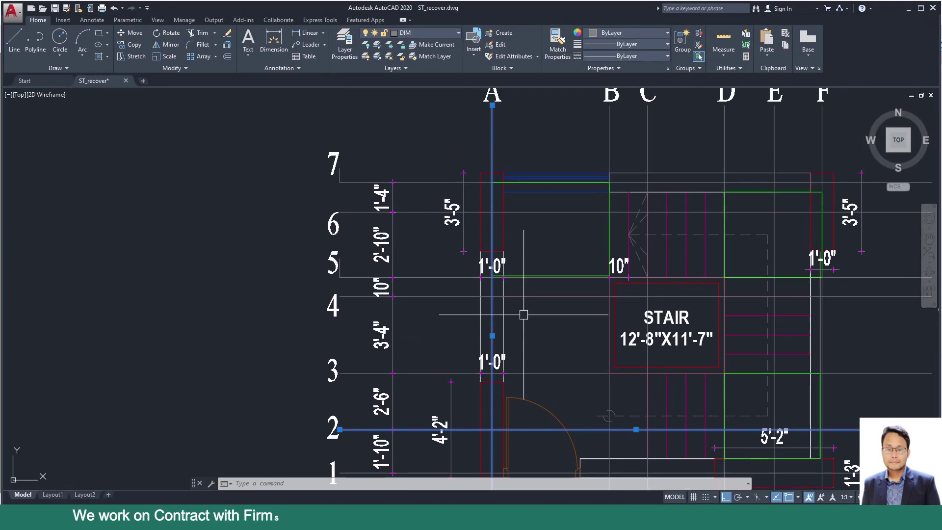
{"action": "left_click", "coordinate": [421, 210]}
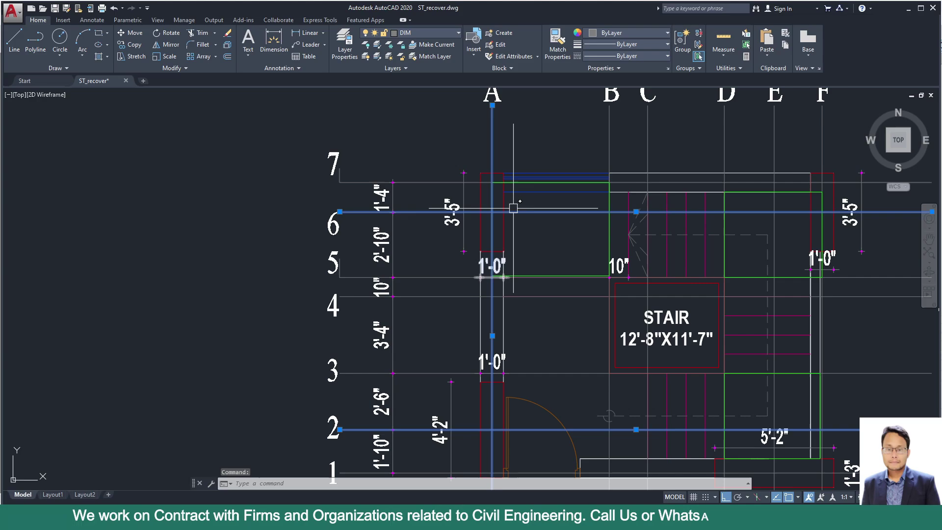
{"action": "left_click", "coordinate": [907, 9]}
{"action": "scroll", "coordinate": [366, 255], "scroll_direction": "up", "scroll_amount": 6}
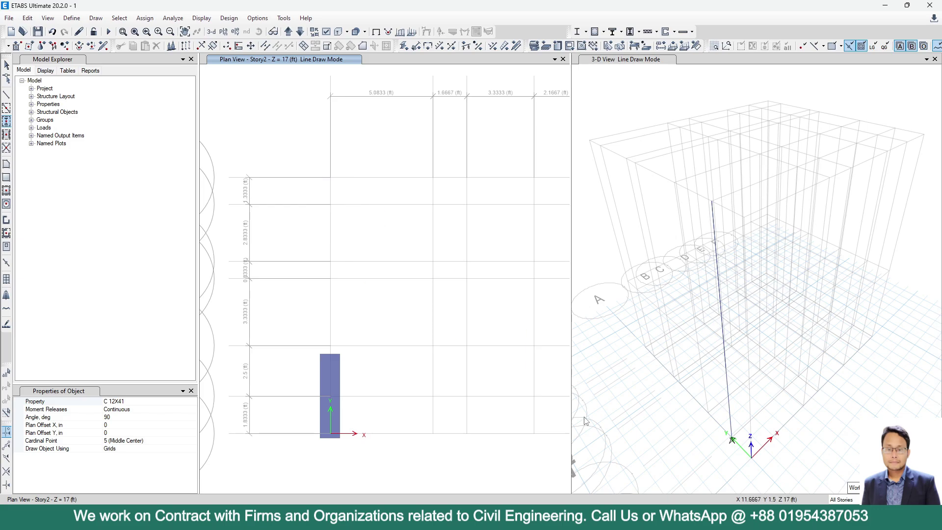
{"action": "key", "text": "alt+Tab"}
{"action": "key", "text": "alt+Tab"}
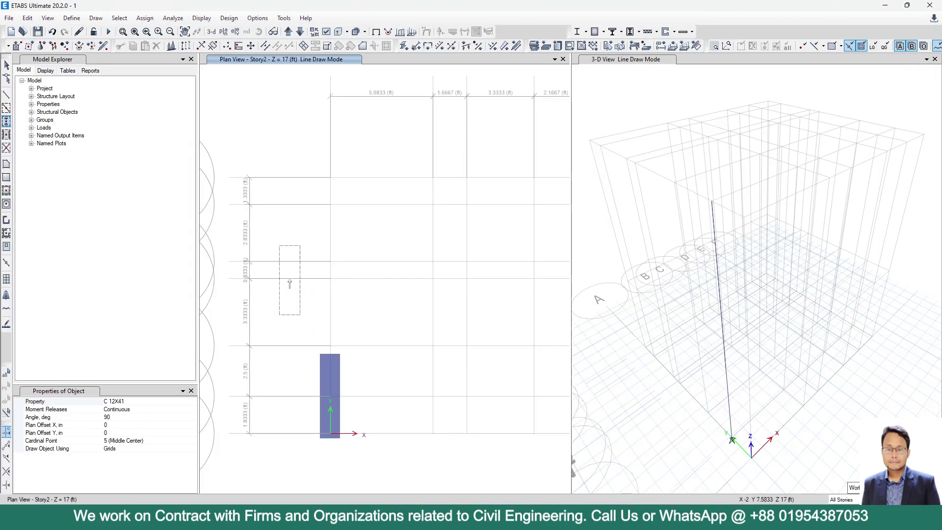
Place C 12X41 columns at 90 degrees on grid intersections A-6 and F-6
{"action": "left_click", "coordinate": [334, 200]}
{"action": "scroll", "coordinate": [405, 254], "scroll_direction": "down", "scroll_amount": 3}
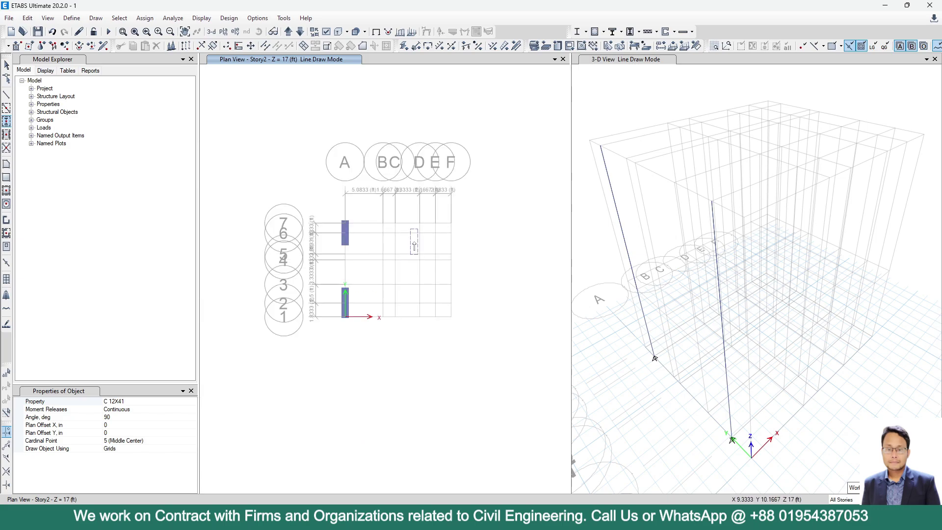
{"action": "scroll", "coordinate": [422, 243], "scroll_direction": "up", "scroll_amount": 3}
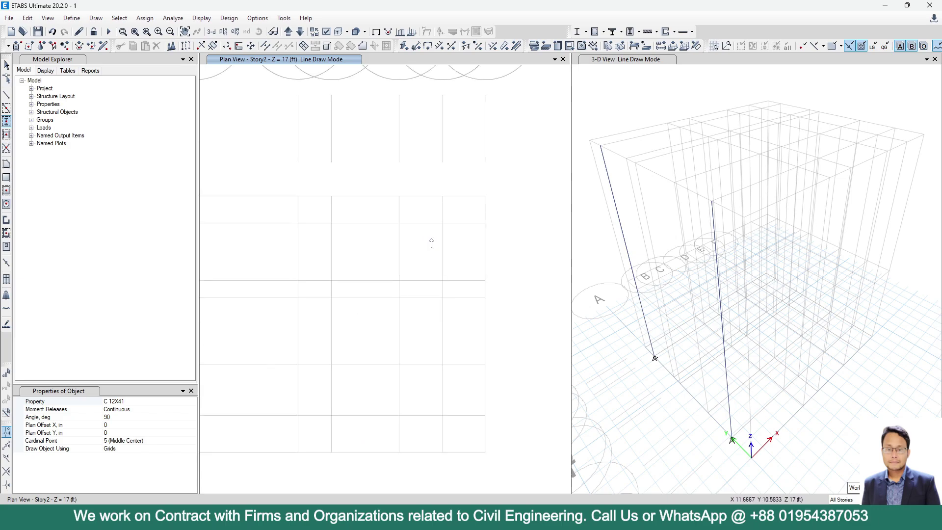
{"action": "left_click", "coordinate": [484, 223]}
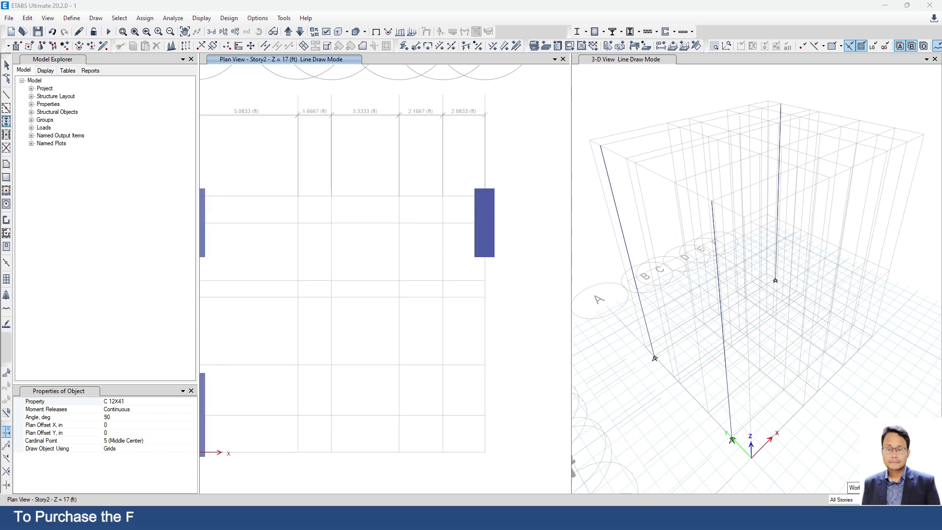
Switch to the AutoCAD plan and check the column on grid F against grid 6
{"action": "key", "text": "alt+Tab"}
{"action": "scroll", "coordinate": [776, 373], "scroll_direction": "down", "scroll_amount": 2}
{"action": "key", "text": "Escape"}
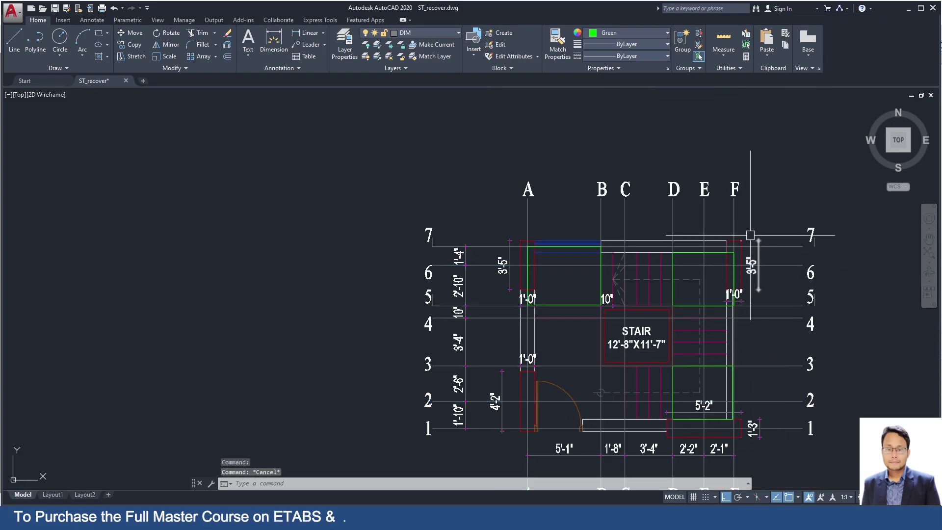
{"action": "left_click", "coordinate": [734, 206]}
{"action": "left_click", "coordinate": [770, 267]}
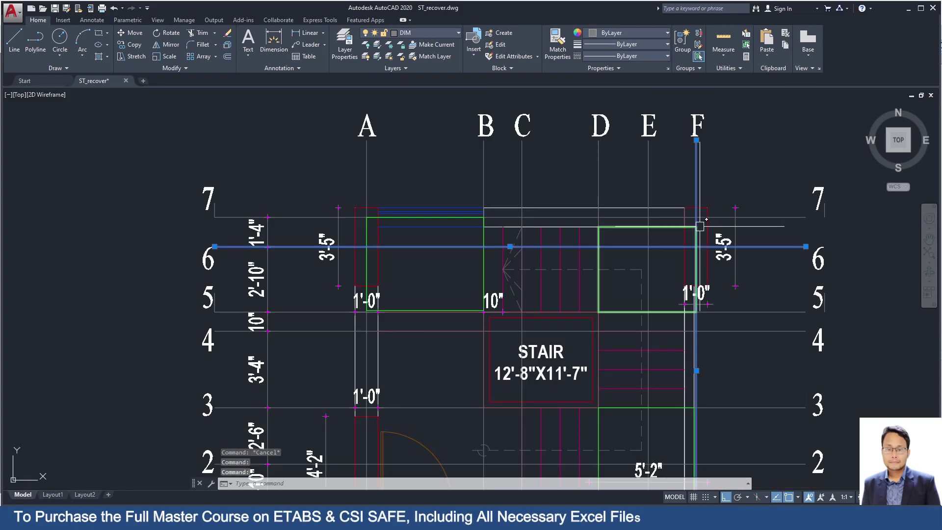
{"action": "scroll", "coordinate": [694, 314], "scroll_direction": "up", "scroll_amount": 4}
{"action": "scroll", "coordinate": [639, 284], "scroll_direction": "down", "scroll_amount": 2}
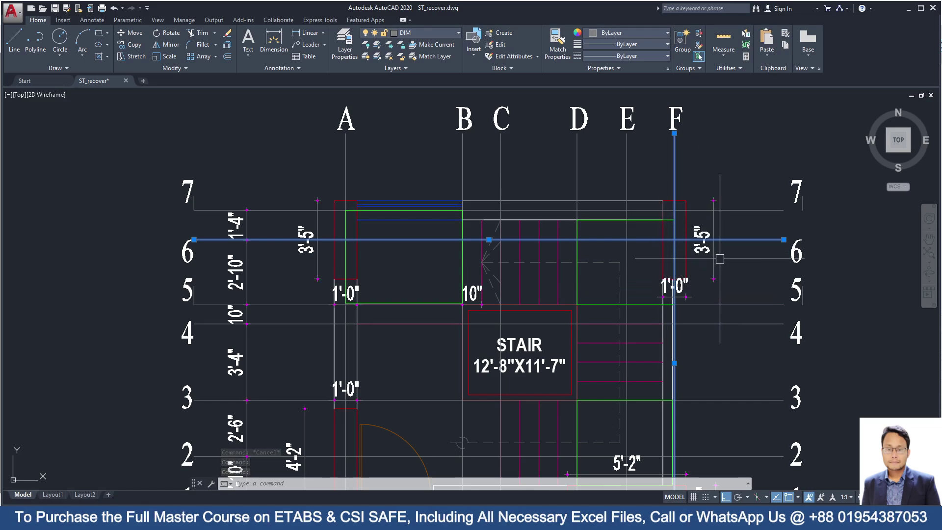
Examine the size and grid intersection of the column on grid 1 between D and F, and return to ETABS
{"action": "scroll", "coordinate": [662, 245], "scroll_direction": "down", "scroll_amount": 3}
{"action": "scroll", "coordinate": [662, 343], "scroll_direction": "up", "scroll_amount": 3}
{"action": "middle_click_drag", "start_coordinate": [662, 342], "coordinate": [659, 300]}
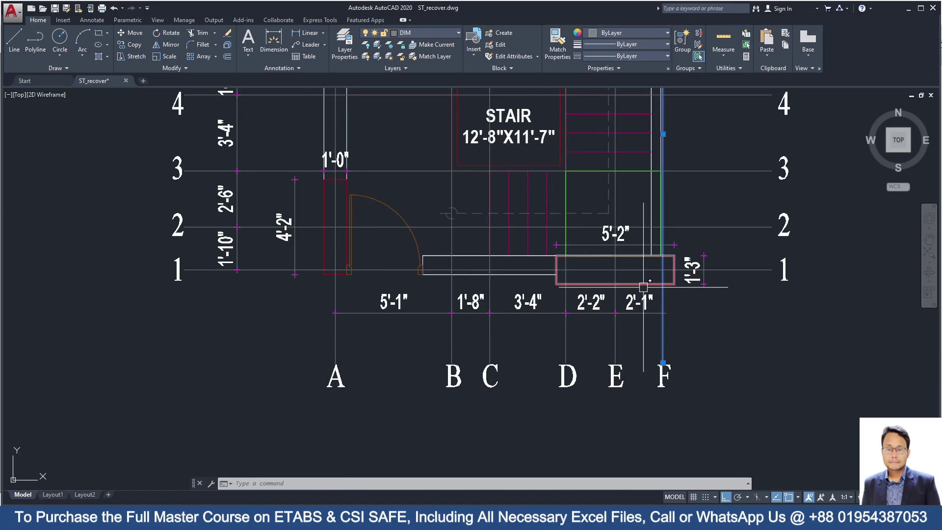
{"action": "key", "text": "Escape"}
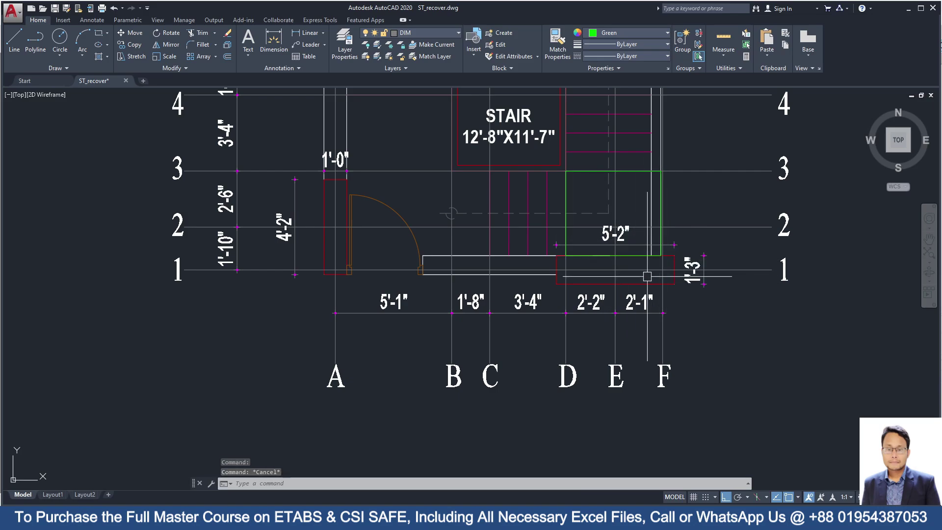
{"action": "left_click", "coordinate": [616, 343]}
{"action": "left_click", "coordinate": [724, 271]}
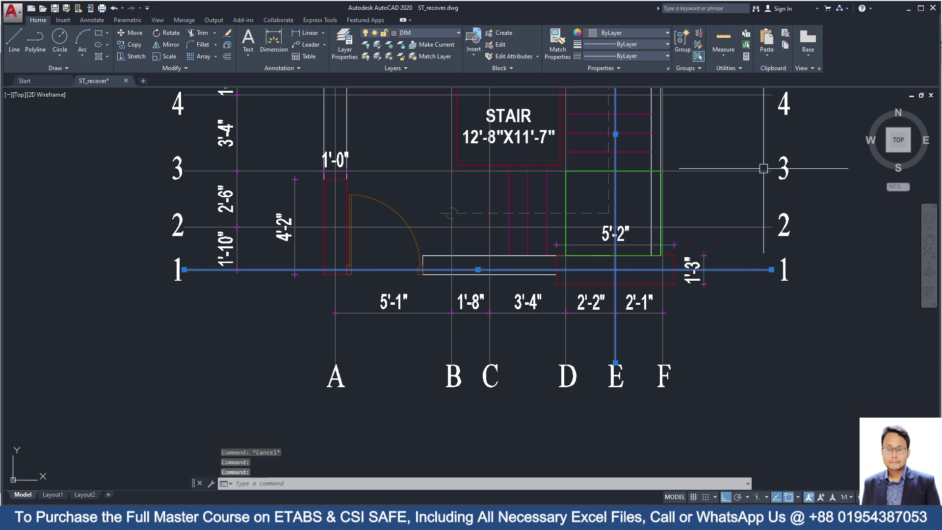
{"action": "left_click", "coordinate": [920, 8]}
{"action": "left_click", "coordinate": [871, 63]}
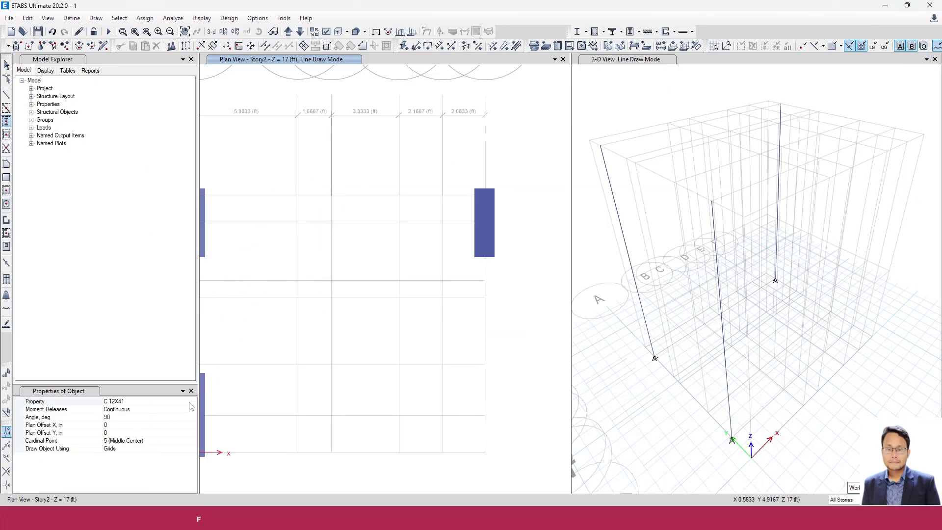
Place a C 15X62 column with a 0 degree angle at the intersection of grids E and 1
{"action": "left_click", "coordinate": [193, 402]}
{"action": "left_click", "coordinate": [131, 436]}
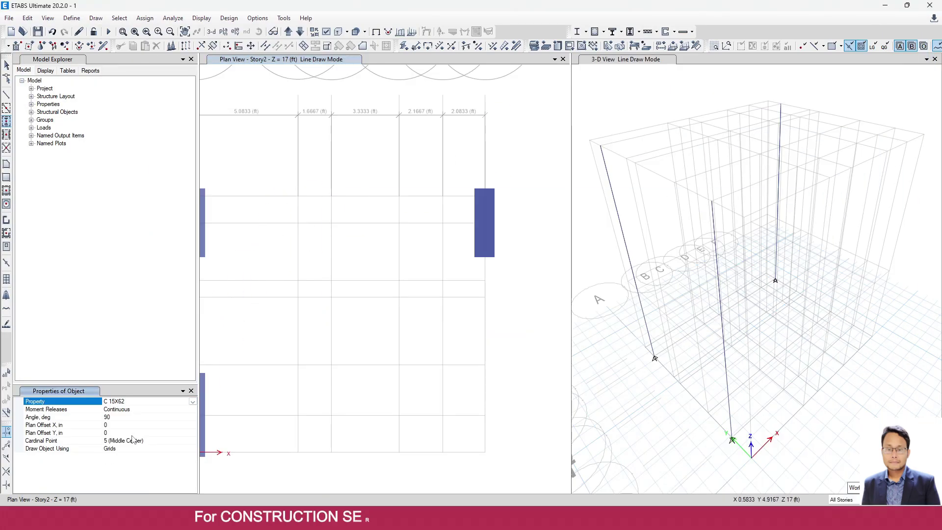
{"action": "left_click", "coordinate": [117, 417]}
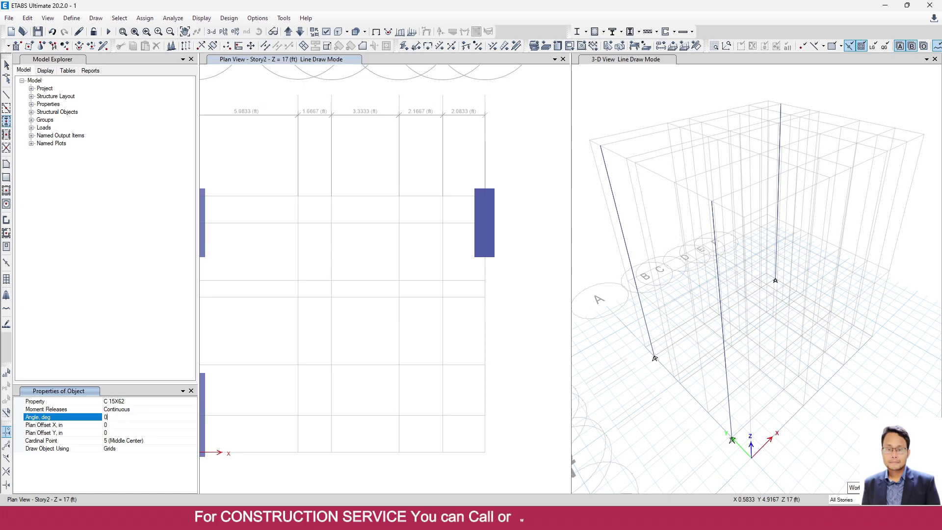
{"action": "scroll", "coordinate": [393, 388], "scroll_direction": "down", "scroll_amount": 3}
{"action": "scroll", "coordinate": [421, 389], "scroll_direction": "up", "scroll_amount": 3}
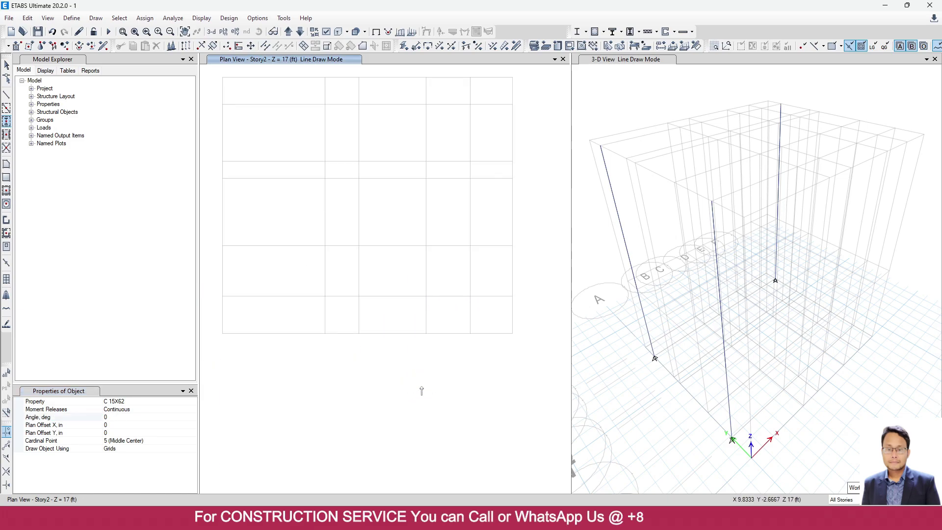
{"action": "left_click", "coordinate": [468, 336]}
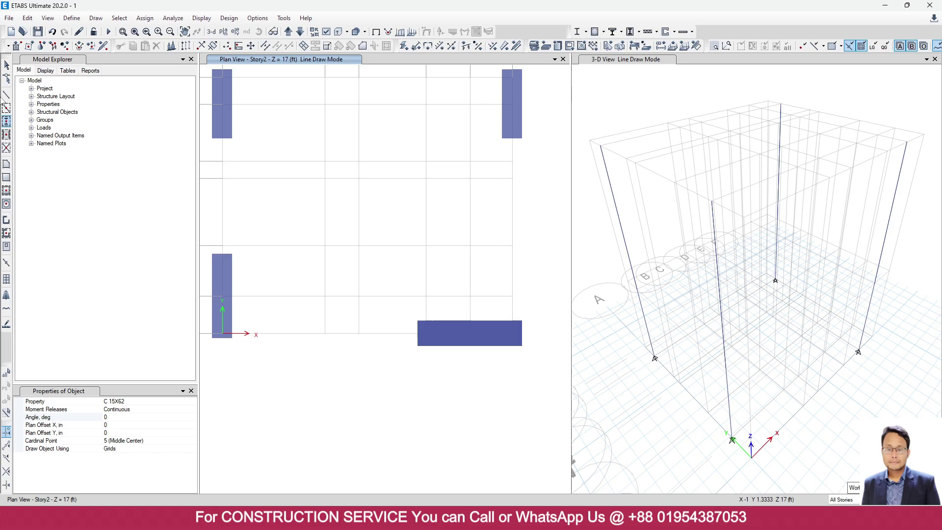
Finish drawing columns and set the drawing scope to One Story
{"action": "left_click", "coordinate": [6, 68]}
{"action": "scroll", "coordinate": [431, 264], "scroll_direction": "down", "scroll_amount": 3}
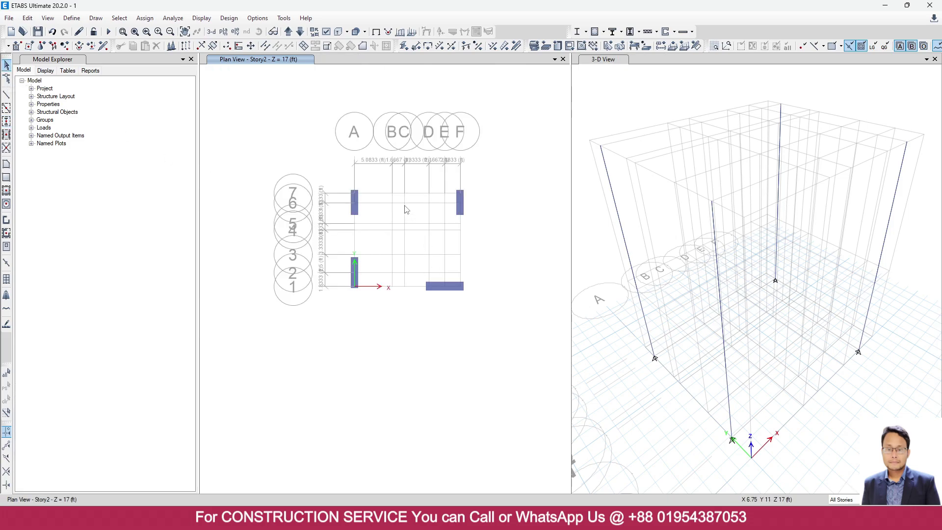
{"action": "scroll", "coordinate": [434, 268], "scroll_direction": "up", "scroll_amount": 3}
{"action": "scroll", "coordinate": [441, 275], "scroll_direction": "down", "scroll_amount": 3}
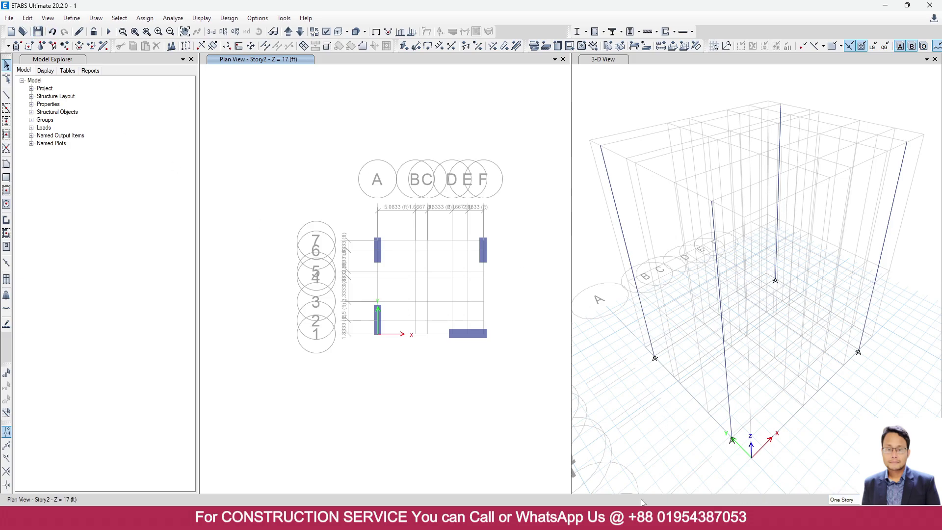
Examine the flights, landings and grid lines of the stair in the AutoCAD plan and return to ETABS
{"action": "key", "text": "alt+Tab"}
{"action": "scroll", "coordinate": [474, 264], "scroll_direction": "down", "scroll_amount": 2}
{"action": "scroll", "coordinate": [475, 265], "scroll_direction": "down", "scroll_amount": 1}
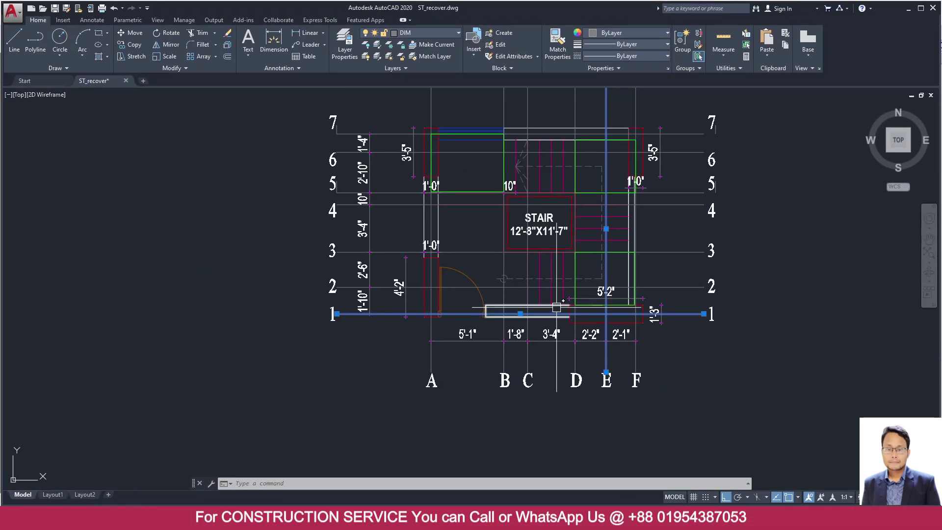
{"action": "scroll", "coordinate": [479, 304], "scroll_direction": "up", "scroll_amount": 4}
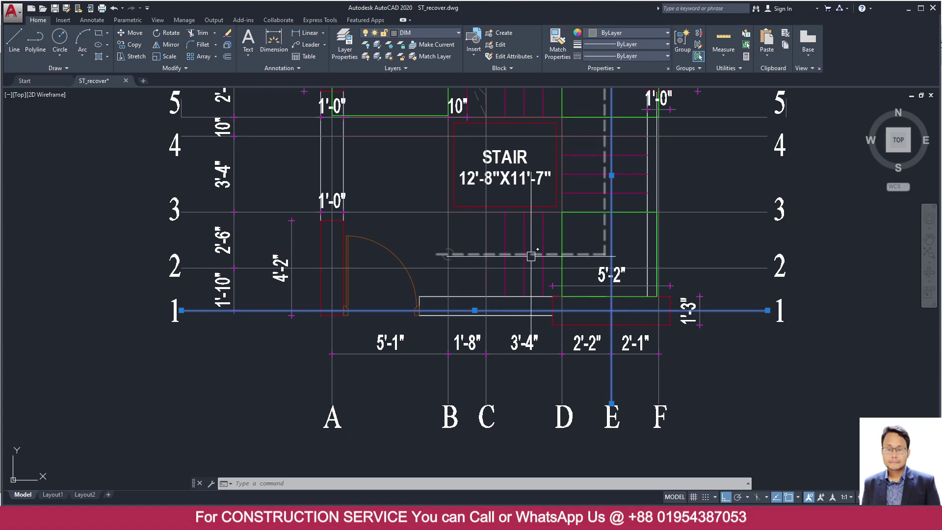
{"action": "left_click", "coordinate": [485, 384]}
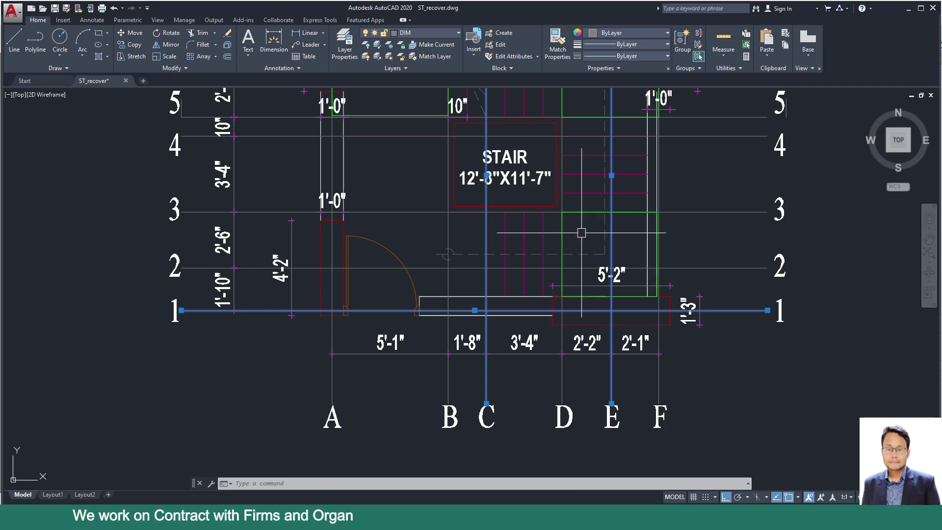
{"action": "mouse_move", "coordinate": [581, 232]}
{"action": "middle_mouse_down"}
{"action": "mouse_move", "coordinate": [555, 320]}
{"action": "mouse_move", "coordinate": [559, 310]}
{"action": "middle_mouse_up"}
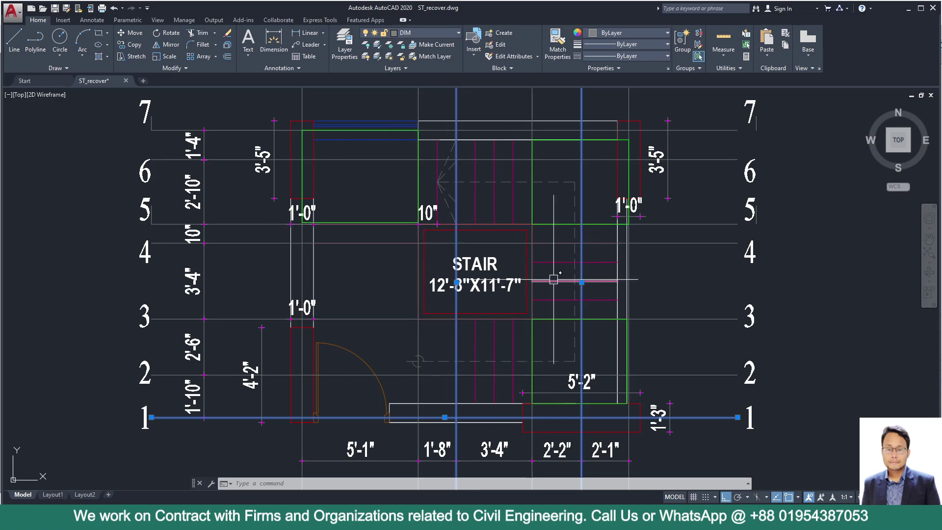
{"action": "scroll", "coordinate": [574, 274], "scroll_direction": "down", "scroll_amount": 2}
{"action": "mouse_move", "coordinate": [531, 287]}
{"action": "middle_mouse_down"}
{"action": "mouse_move", "coordinate": [584, 239]}
{"action": "mouse_move", "coordinate": [573, 275]}
{"action": "middle_mouse_up"}
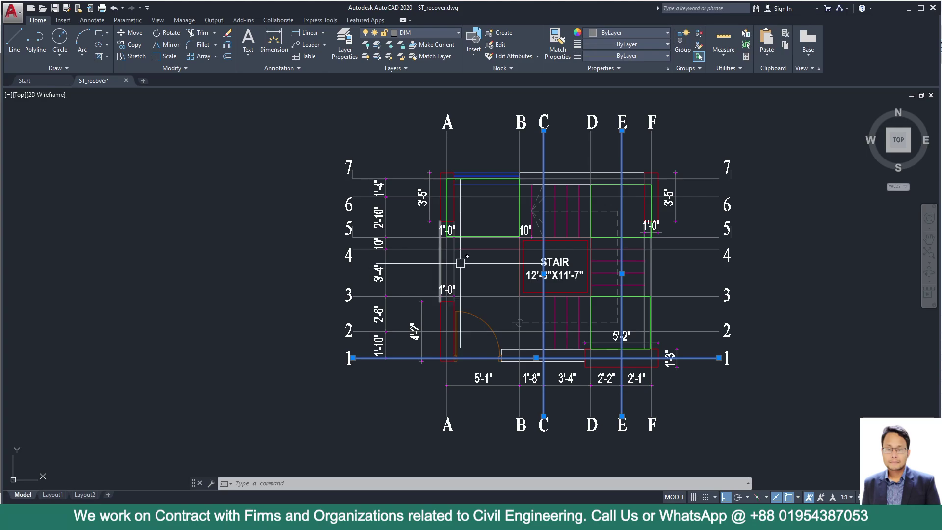
{"action": "left_click", "coordinate": [907, 10]}
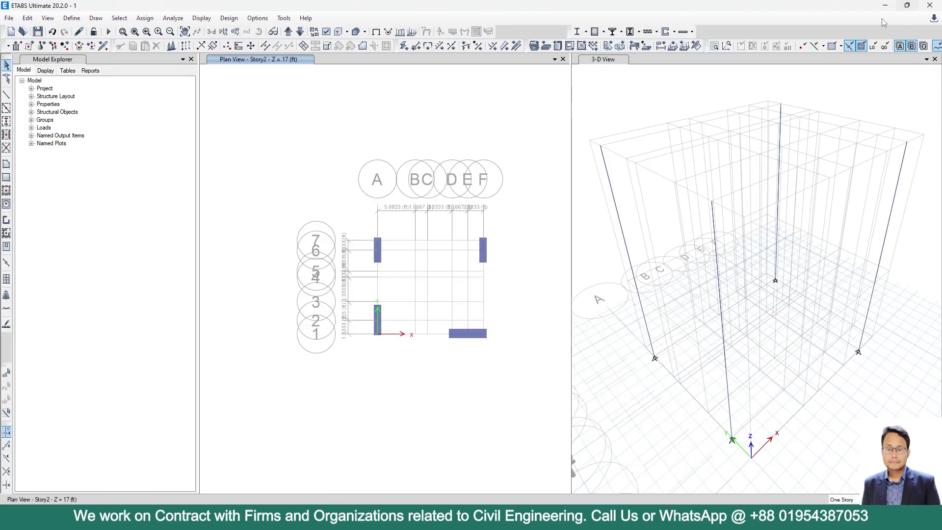
Open the reference planes of grid system G1 and add a horizontal plane at Z = 7+2.5 ft
{"action": "left_click", "coordinate": [34, 19]}
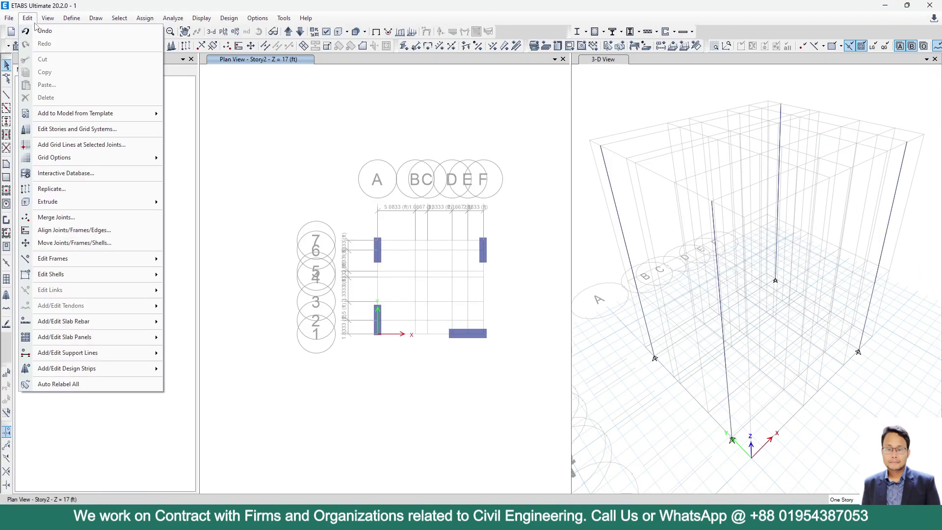
{"action": "left_click", "coordinate": [85, 129]}
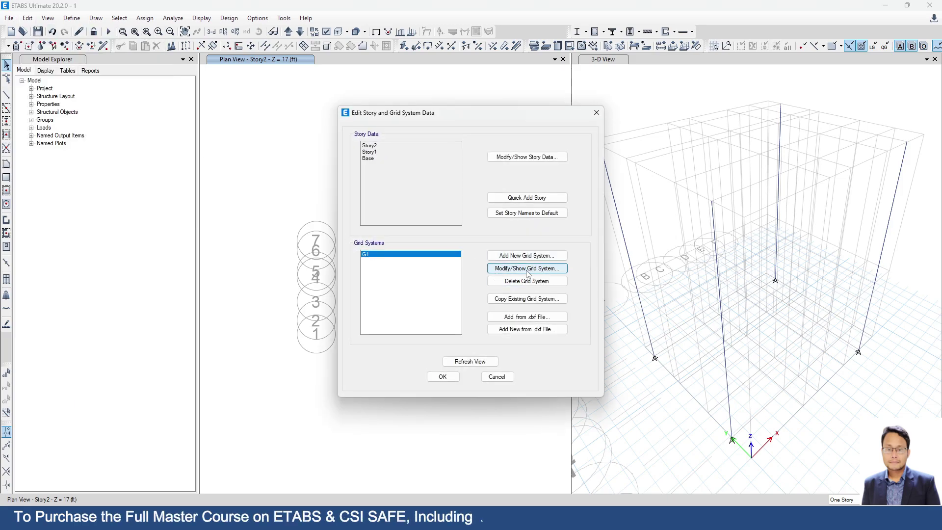
{"action": "left_click", "coordinate": [527, 269]}
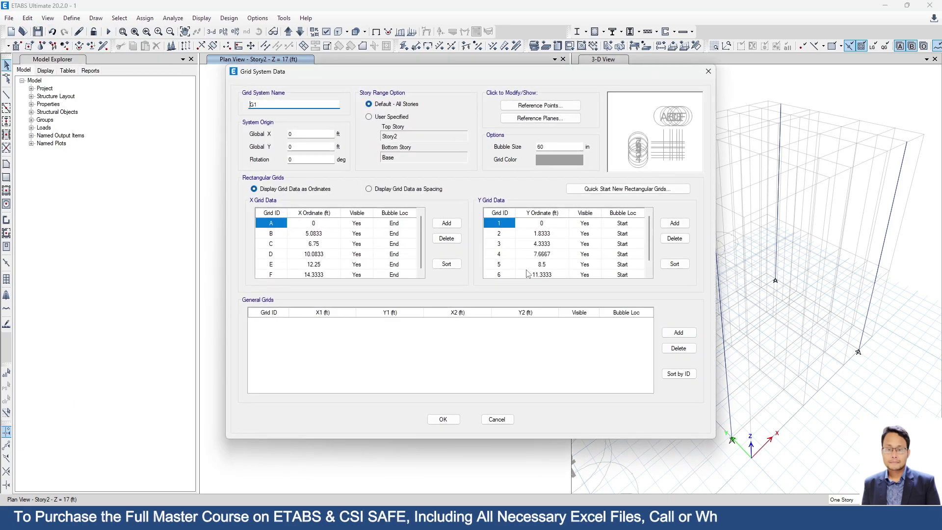
{"action": "left_click", "coordinate": [530, 120]}
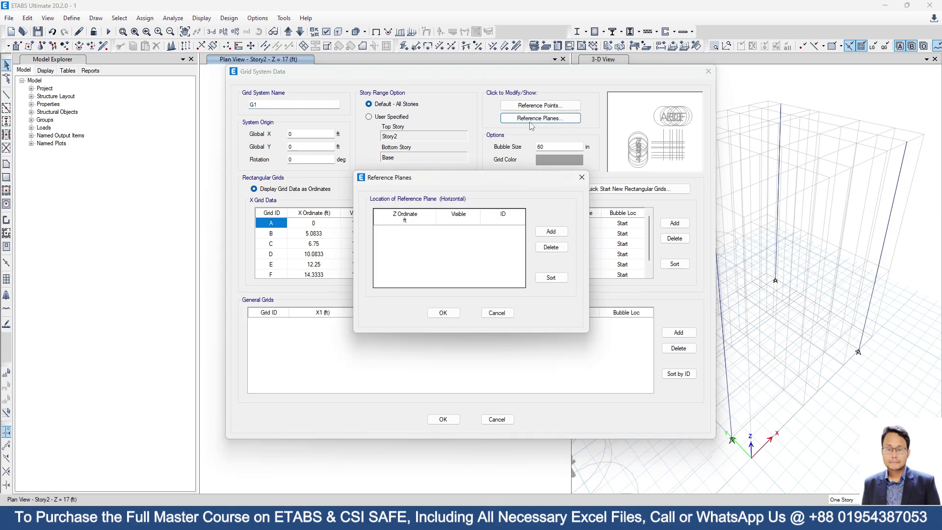
{"action": "left_click", "coordinate": [550, 232]}
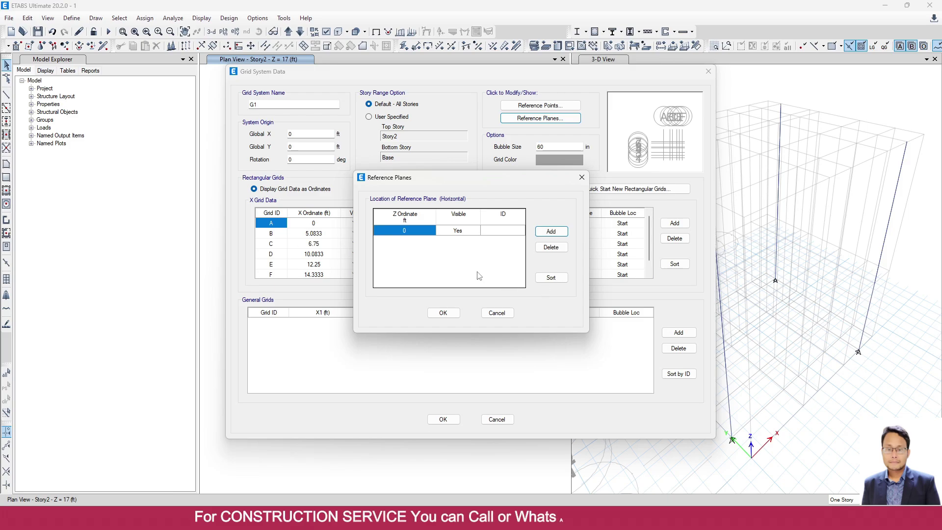
{"action": "left_click", "coordinate": [379, 230]}
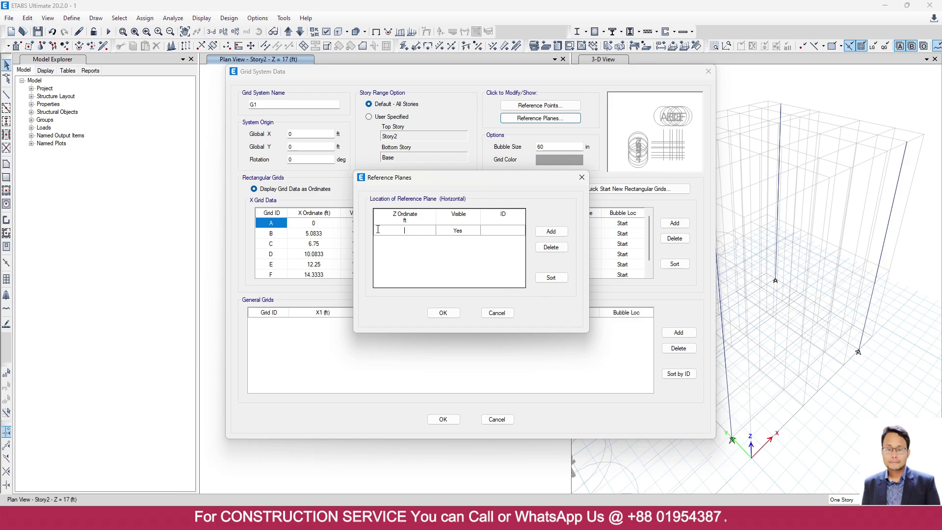
{"action": "type", "text": "=7+2.5"}
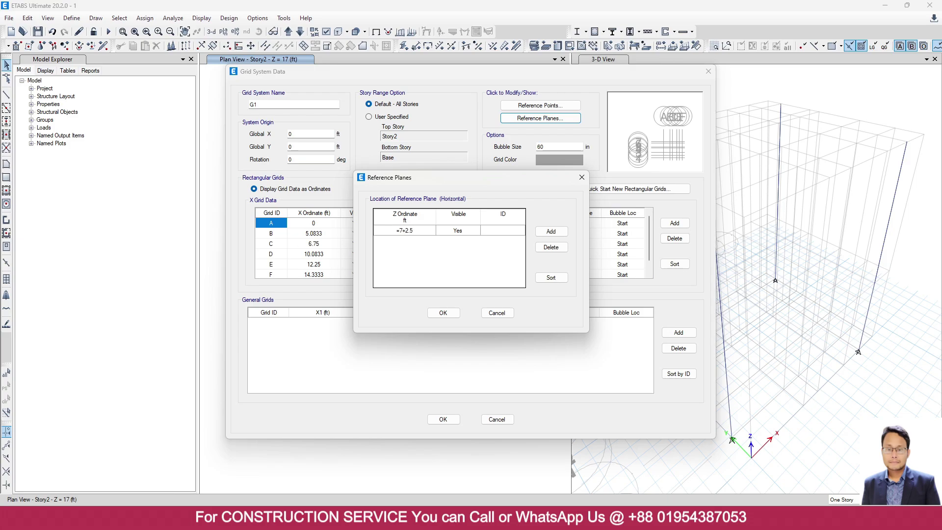
{"action": "key", "text": "Return"}
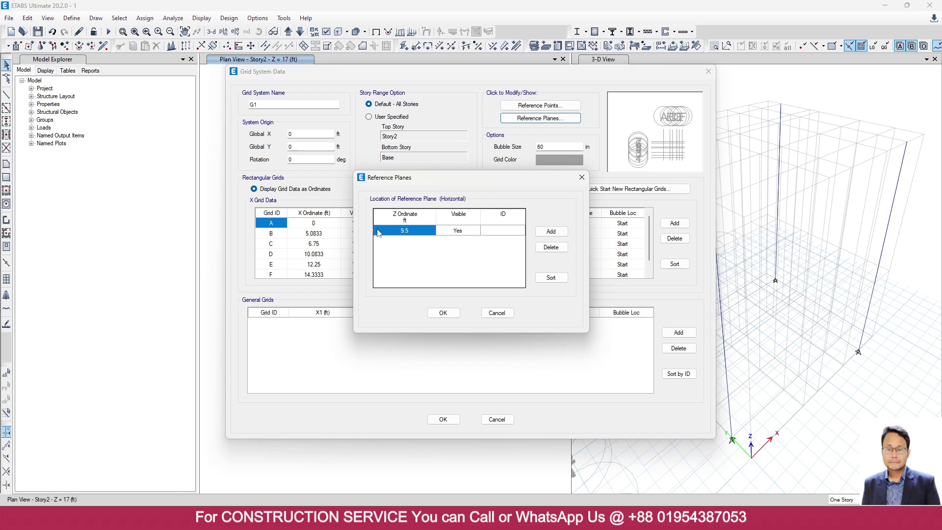
Add a second reference plane at Z 12.5 ft, checking the flights in the AutoCAD plan and saving that drawing along the way
{"action": "left_click", "coordinate": [550, 231]}
{"action": "left_click", "coordinate": [415, 242]}
{"action": "left_click", "coordinate": [414, 242]}
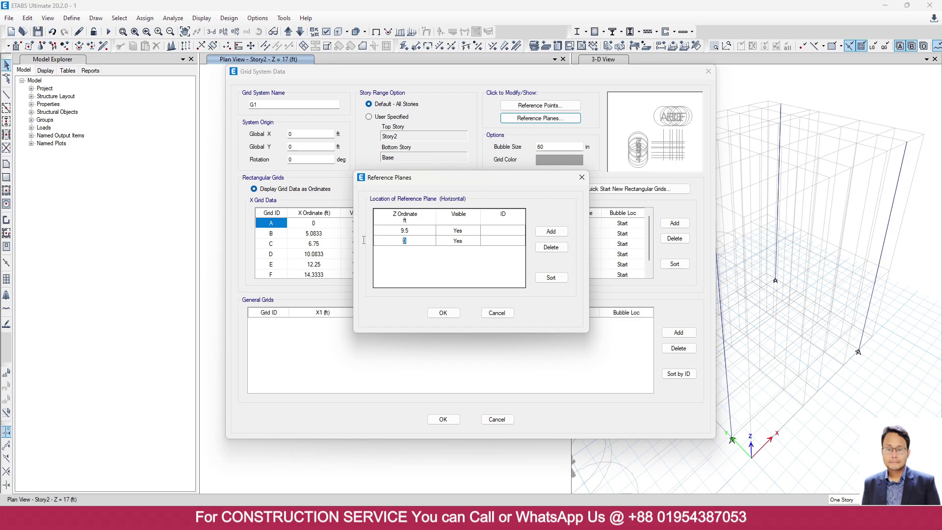
{"action": "key", "text": "BackSpace"}
{"action": "type", "text": "=9.5"}
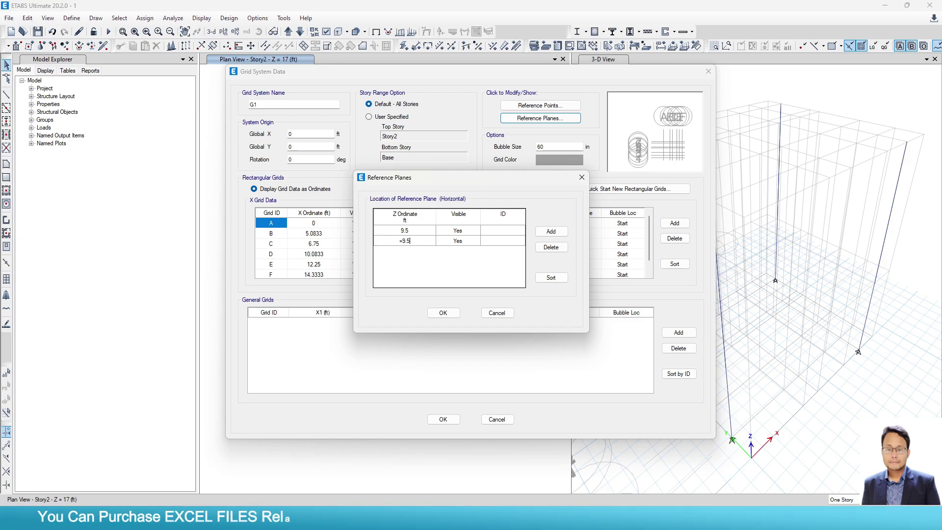
{"action": "type", "text": "+"}
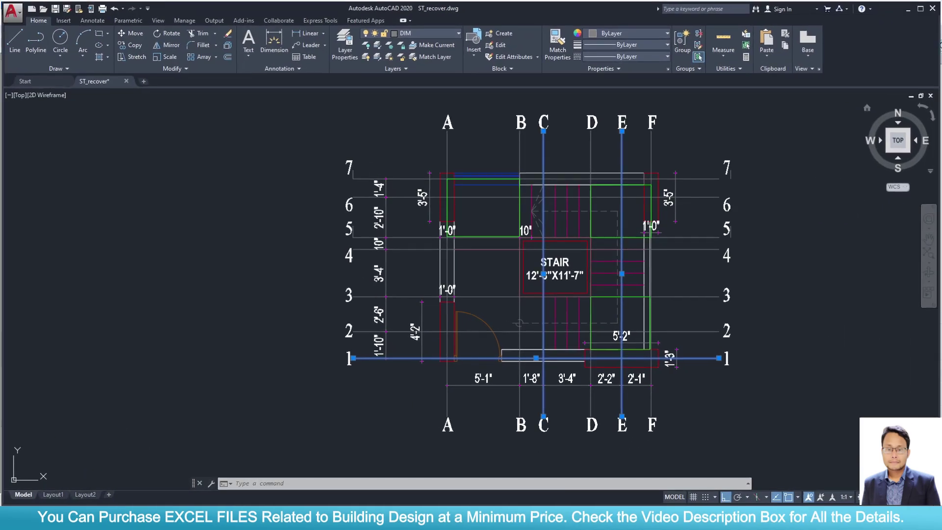
{"action": "scroll", "coordinate": [629, 358], "scroll_direction": "up", "scroll_amount": 2}
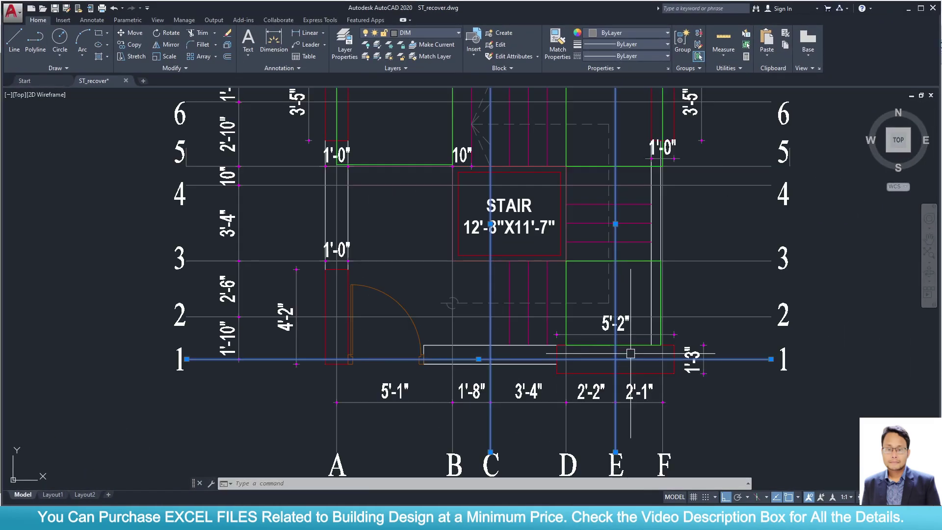
{"action": "middle_click_drag", "start_coordinate": [607, 311], "coordinate": [607, 379]}
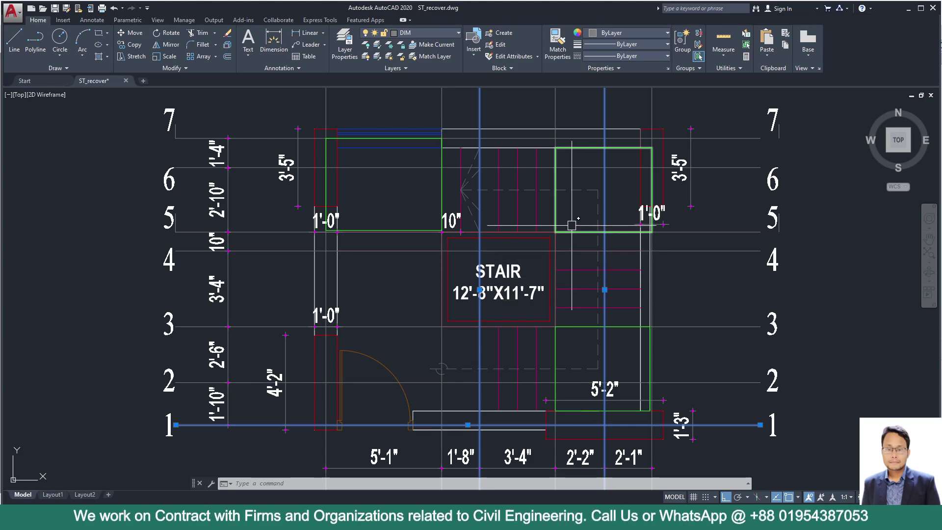
{"action": "key", "text": "ctrl+s"}
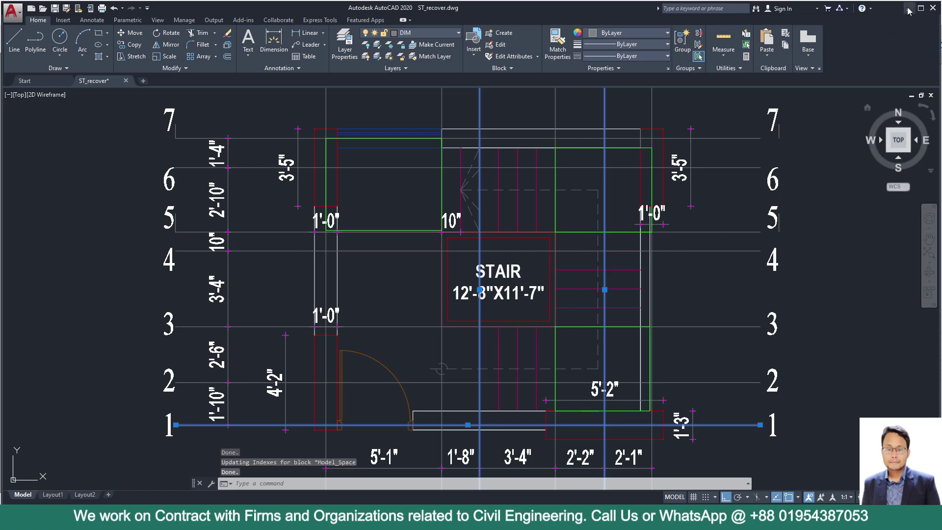
{"action": "left_click", "coordinate": [908, 9]}
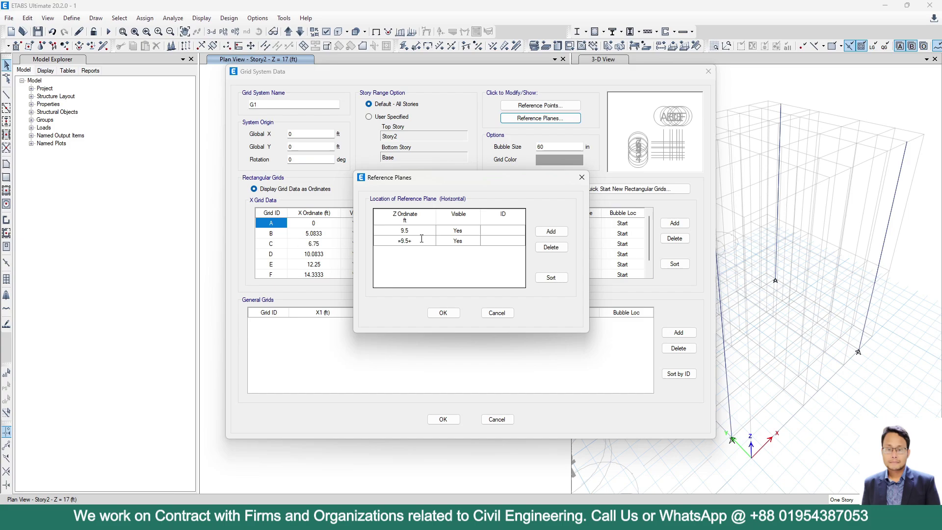
{"action": "key", "text": "Return"}
Add a third reference plane at Z = 12.5+3.5 ft, check it against the AutoCAD plan and return to ETABS
{"action": "left_click", "coordinate": [551, 231]}
{"action": "left_click", "coordinate": [414, 251]}
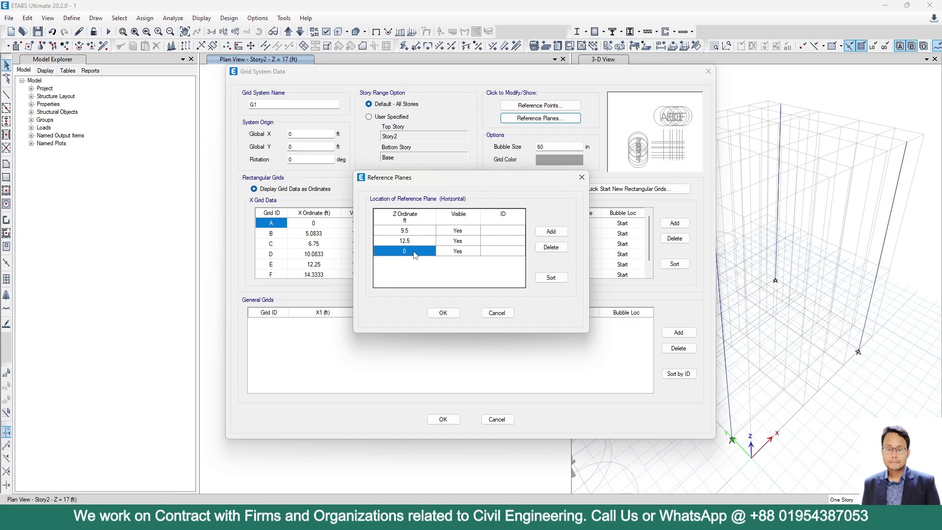
{"action": "left_click", "coordinate": [413, 251]}
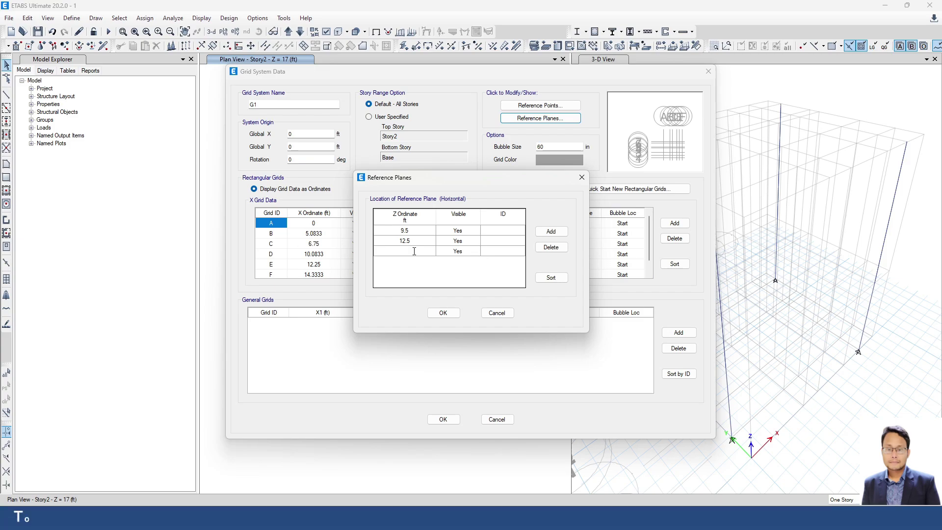
{"action": "type", "text": "=12"}
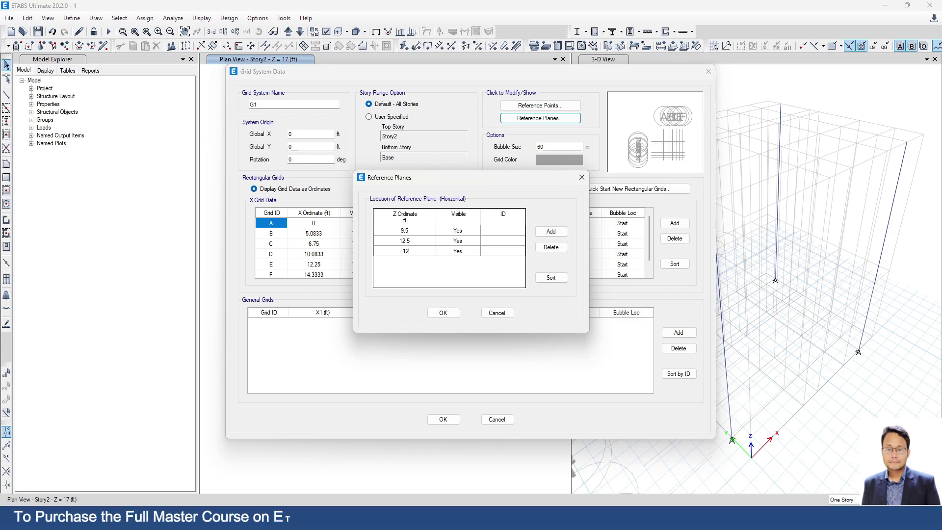
{"action": "type", "text": ".5+"}
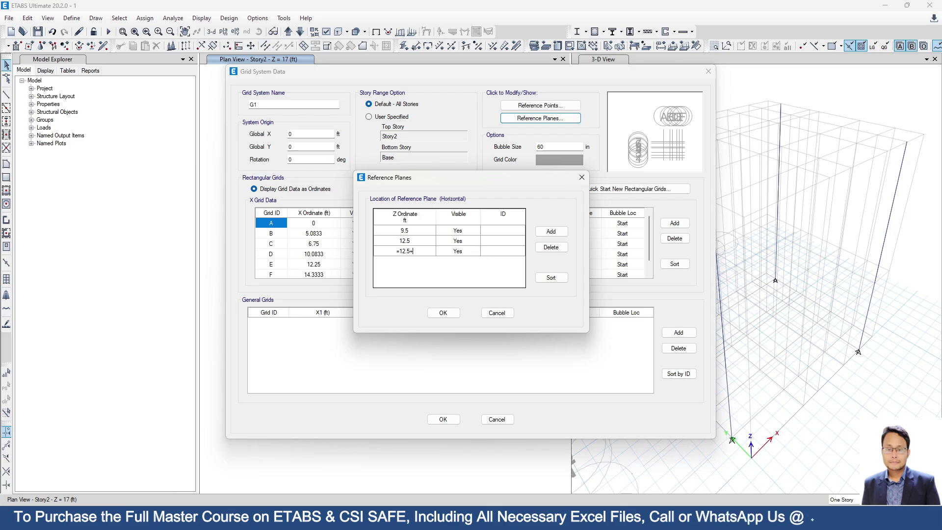
{"action": "type", "text": "3.5"}
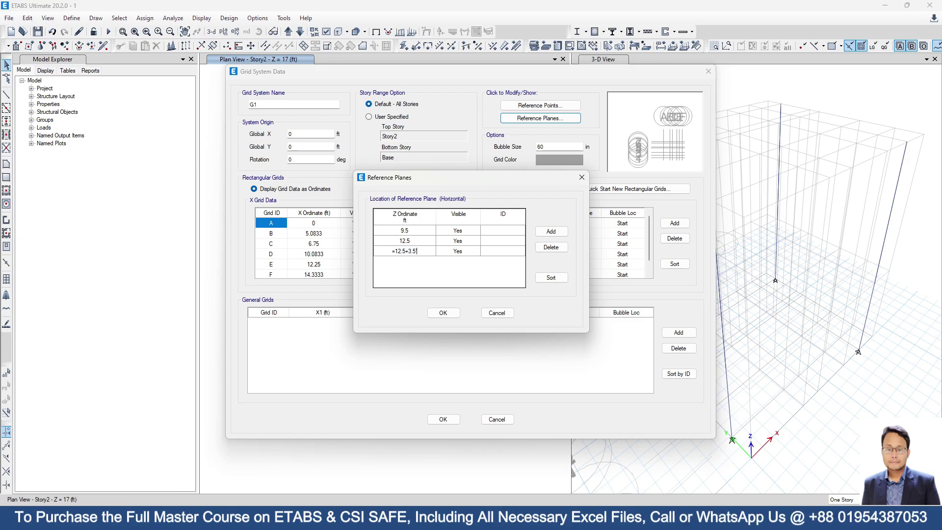
{"action": "key", "text": "Return"}
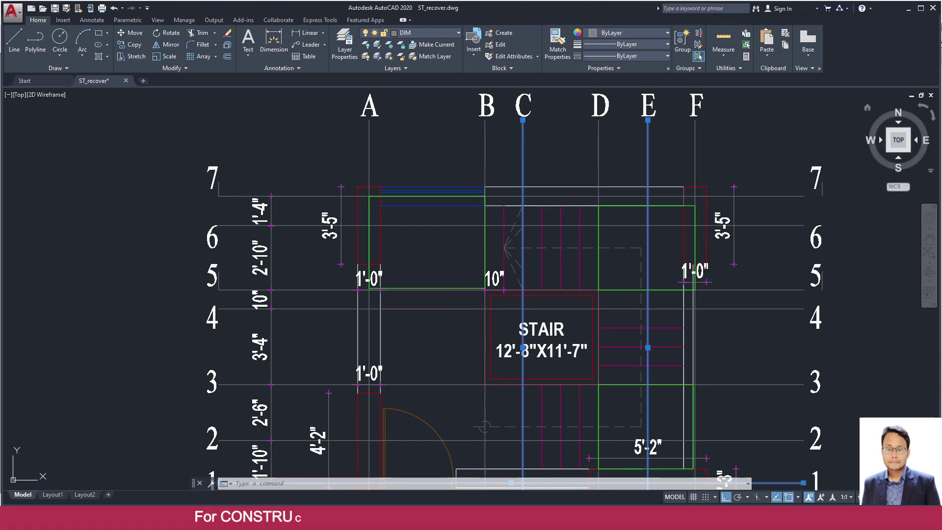
{"action": "left_click", "coordinate": [908, 9]}
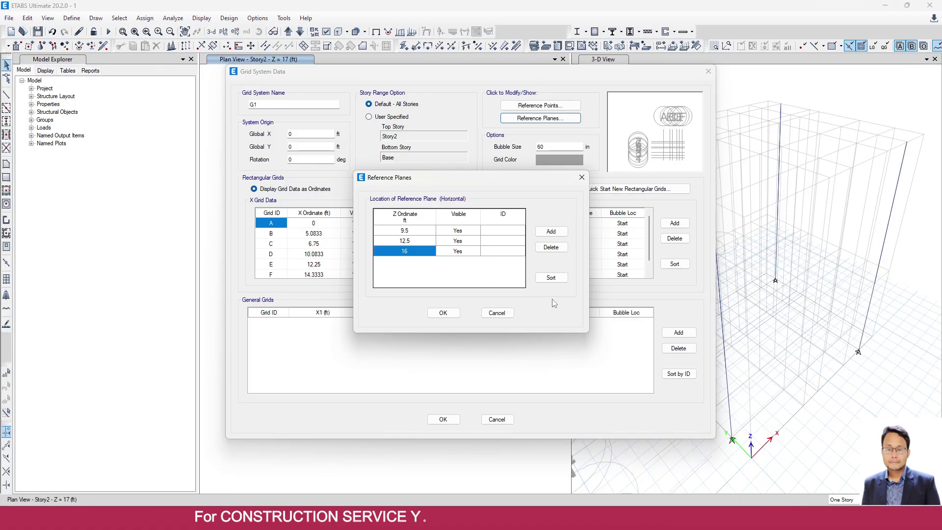
Name the three reference planes 1ST, 2ND and 3RD in ascending order and apply the grid system changes
{"action": "left_click", "coordinate": [504, 230]}
{"action": "left_click", "coordinate": [504, 230]}
{"action": "type", "text": "1S"}
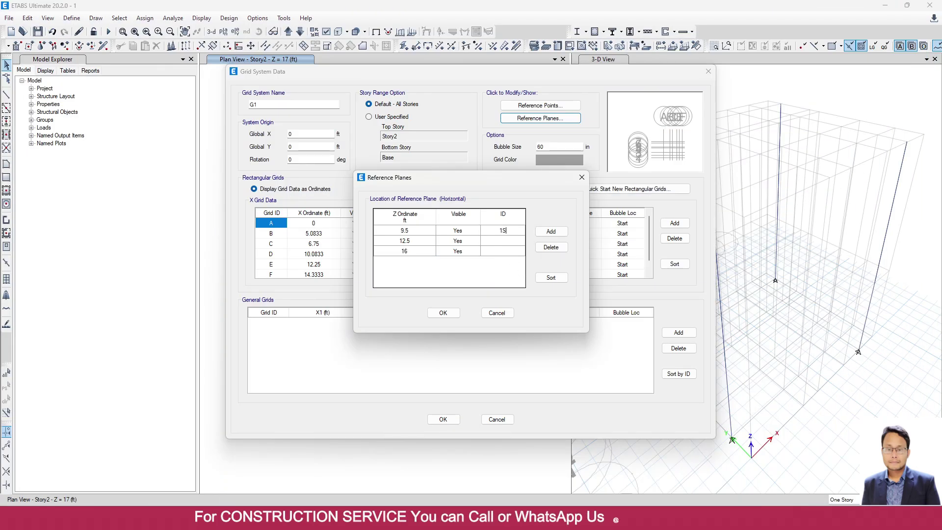
{"action": "type", "text": "T"}
{"action": "left_click", "coordinate": [509, 241]}
{"action": "type", "text": "2ND"}
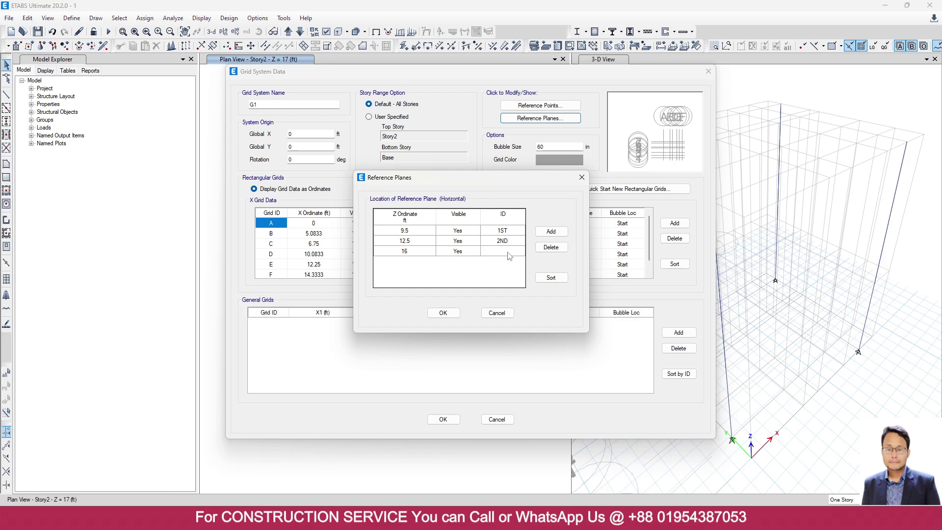
{"action": "left_click", "coordinate": [509, 251]}
{"action": "type", "text": "3RD"}
{"action": "left_click", "coordinate": [445, 313]}
{"action": "left_click", "coordinate": [442, 419]}
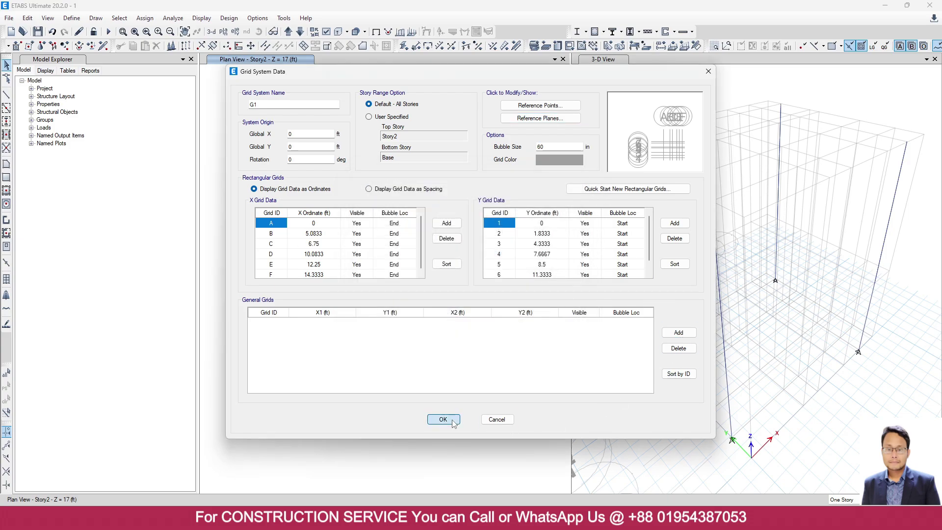
{"action": "left_click", "coordinate": [456, 377]}
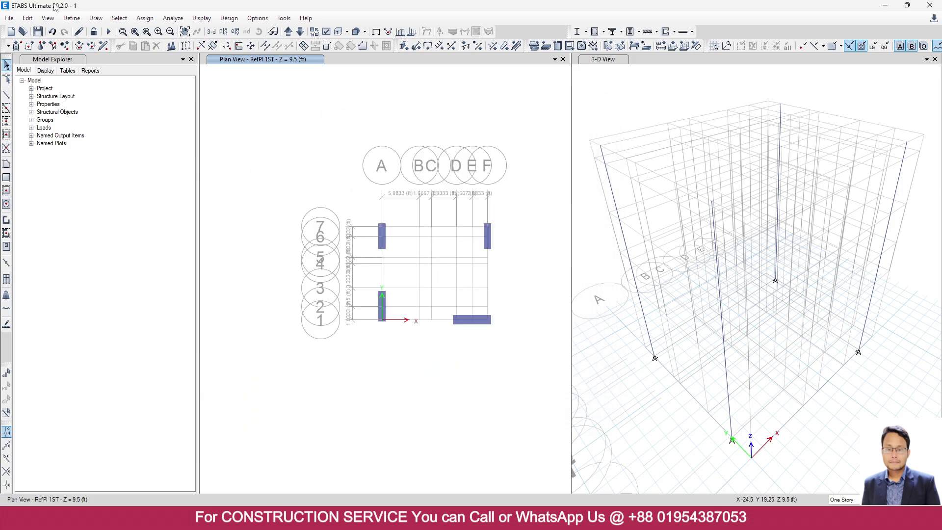
View the Story1 plan and go back up to the plan at reference plane 1ST
{"action": "scroll", "coordinate": [383, 260], "scroll_direction": "up", "scroll_amount": 3}
{"action": "scroll", "coordinate": [383, 260], "scroll_direction": "down", "scroll_amount": 3}
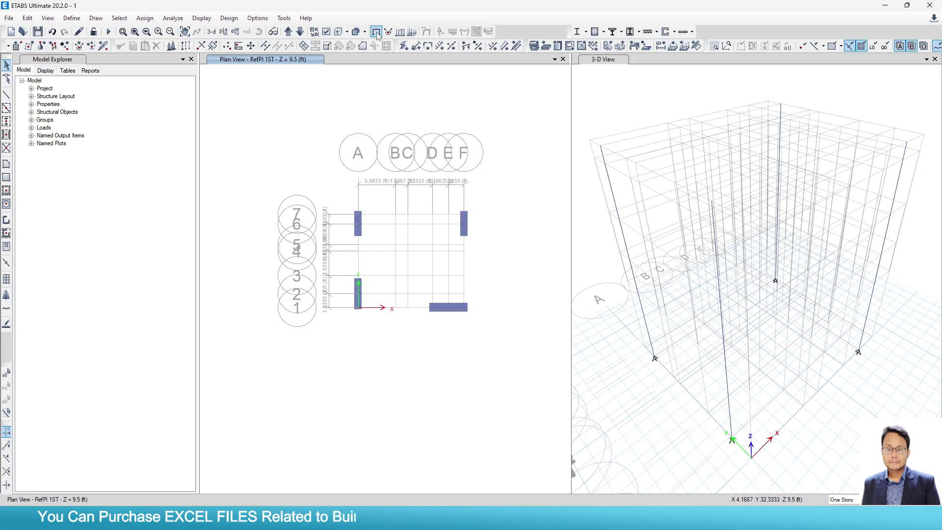
{"action": "left_click", "coordinate": [300, 32]}
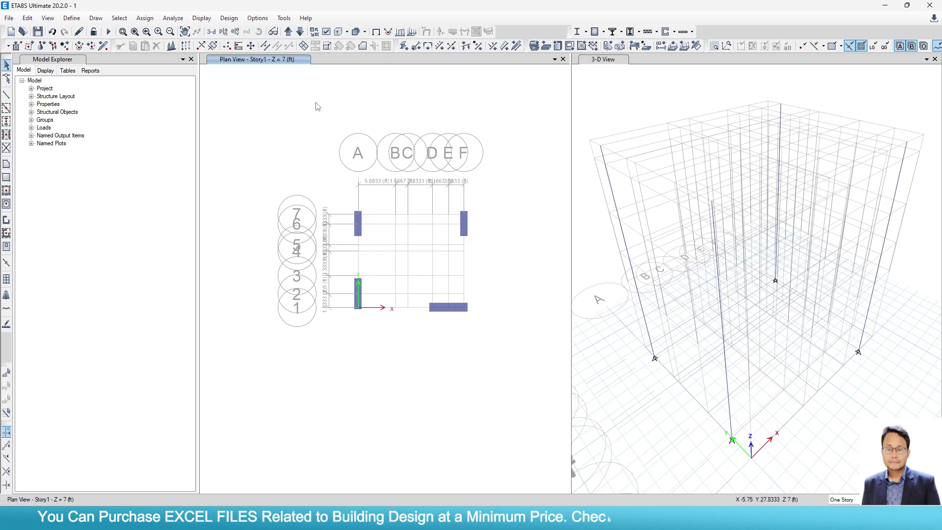
{"action": "left_click", "coordinate": [288, 31]}
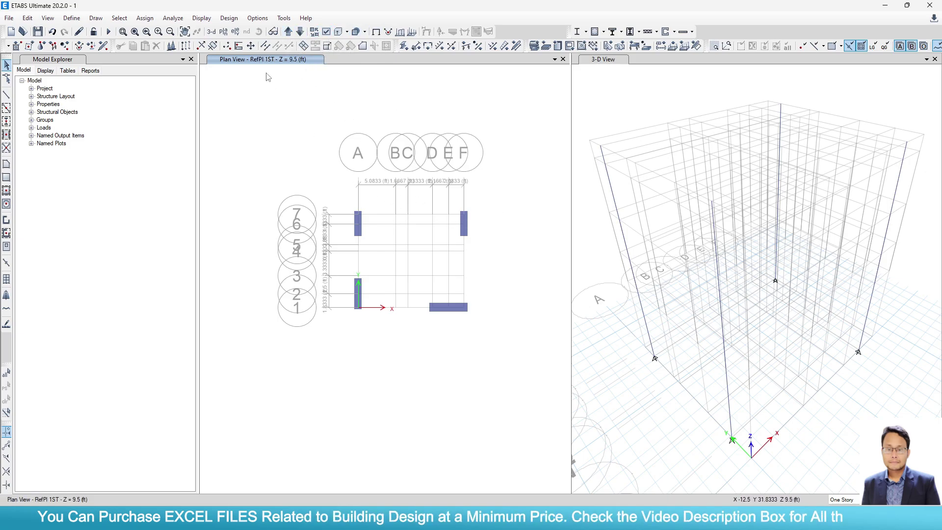
{"action": "scroll", "coordinate": [426, 253], "scroll_direction": "up", "scroll_amount": 3}
{"action": "middle_click_drag", "start_coordinate": [484, 271], "coordinate": [458, 251]}
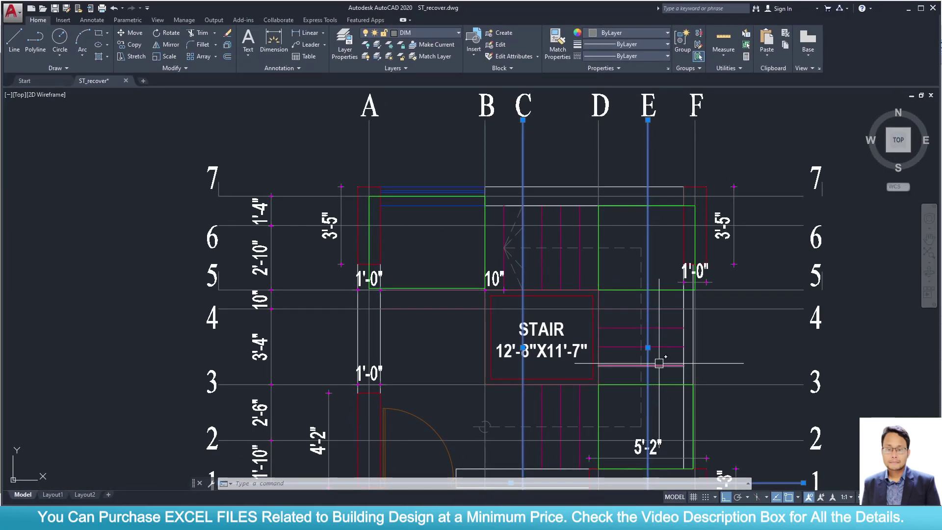
Check the lower landing's outline in the AutoCAD plan, highlighting its bounding grids D, F and 3, and return to ETABS
{"action": "middle_click_drag", "start_coordinate": [657, 362], "coordinate": [626, 261]}
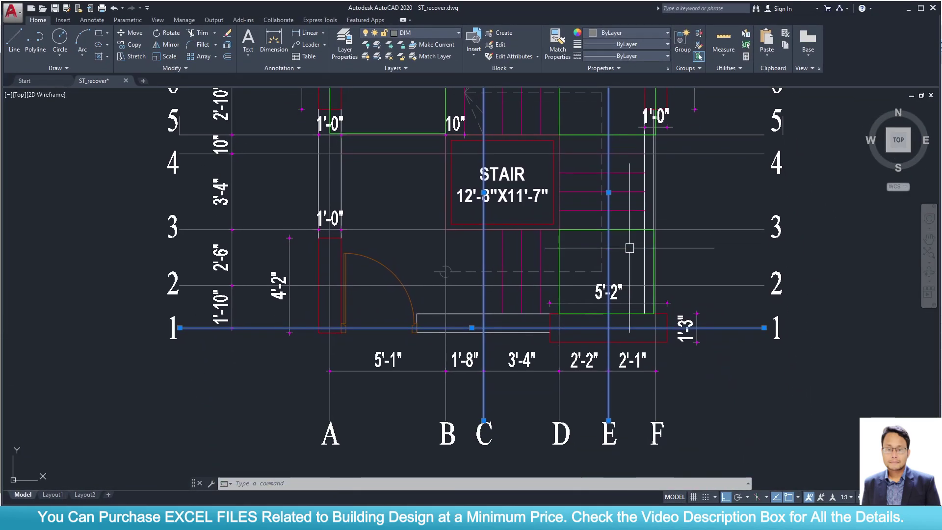
{"action": "scroll", "coordinate": [674, 274], "scroll_direction": "up", "scroll_amount": 3}
{"action": "left_click", "coordinate": [641, 209]}
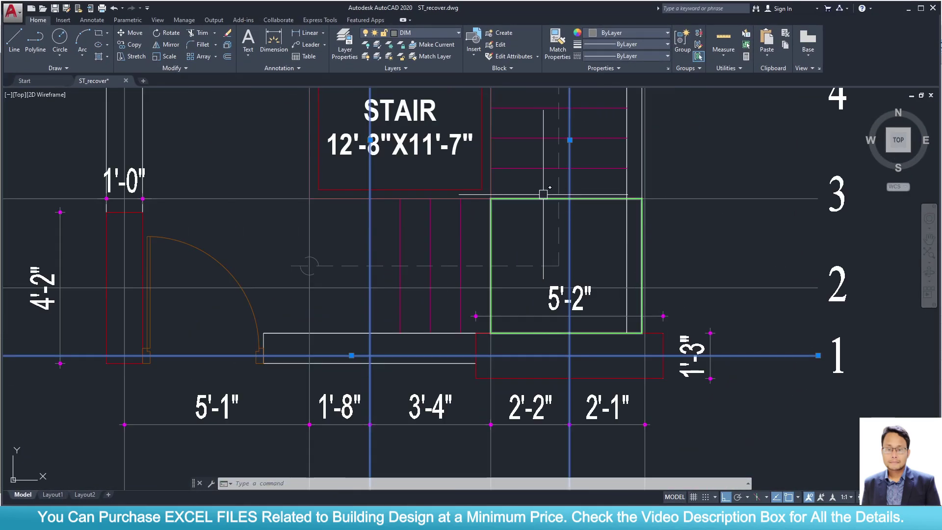
{"action": "scroll", "coordinate": [602, 217], "scroll_direction": "down", "scroll_amount": 2}
{"action": "middle_click_drag", "start_coordinate": [610, 225], "coordinate": [613, 184]}
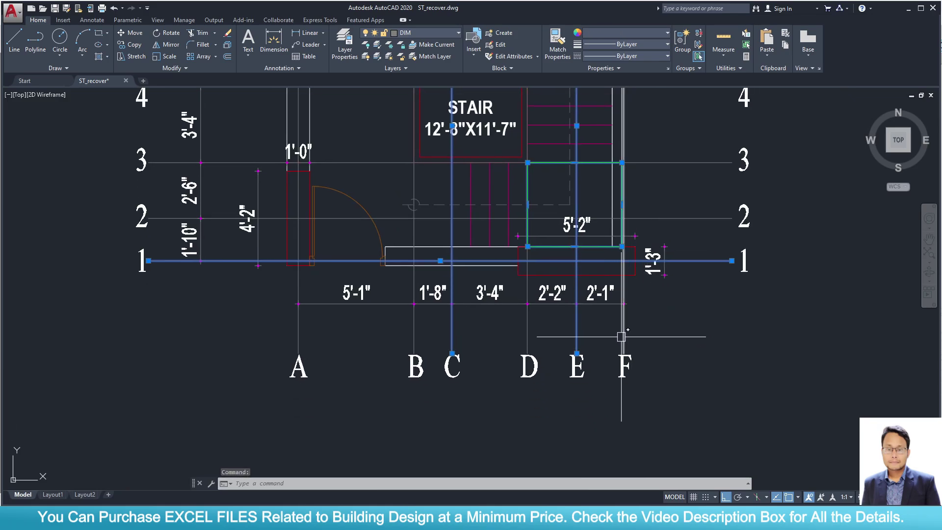
{"action": "key", "text": "Escape"}
{"action": "key", "text": "Escape"}
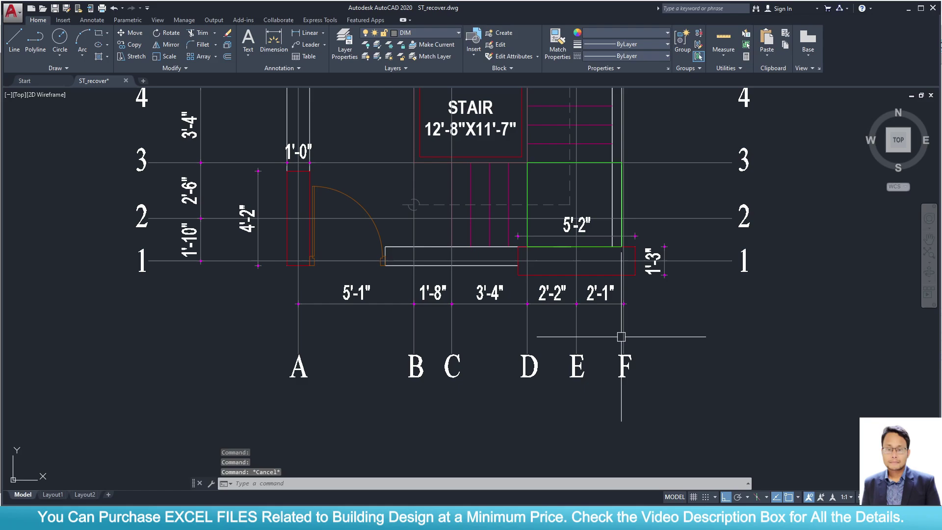
{"action": "left_click", "coordinate": [527, 336]}
{"action": "left_click", "coordinate": [624, 330]}
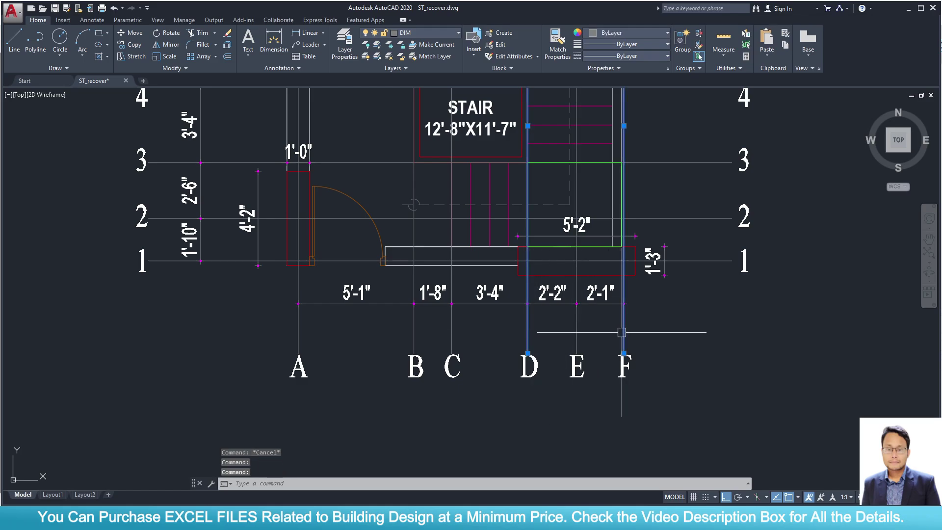
{"action": "left_click", "coordinate": [660, 158]}
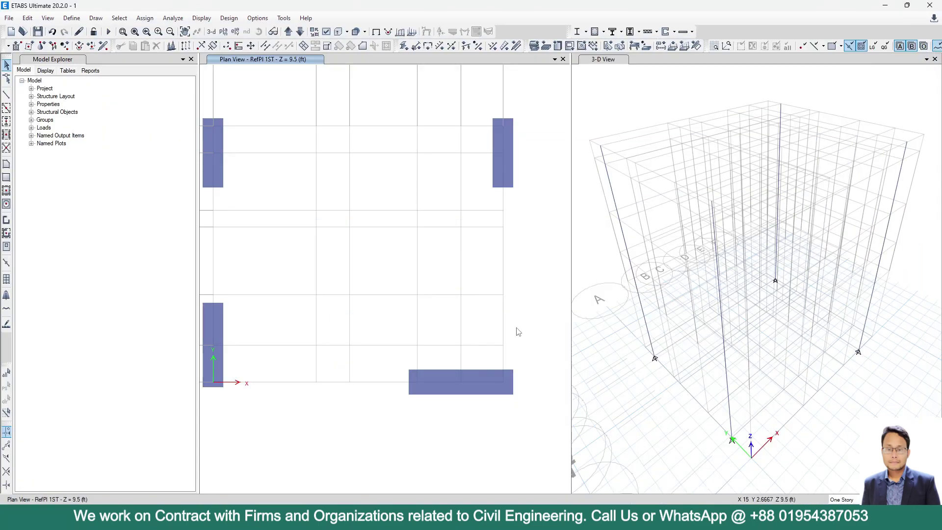
Draw the first landing on reference plane 1ST as a Slab 6 floor area with corners D-1, F-1, F-3 and D-3
{"action": "left_click", "coordinate": [7, 165]}
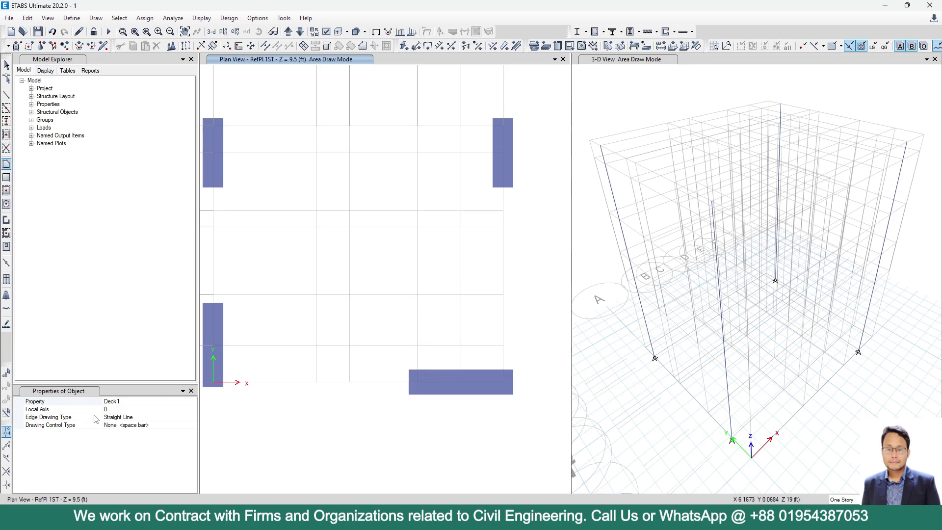
{"action": "key", "text": "Escape"}
{"action": "left_click", "coordinate": [7, 164]}
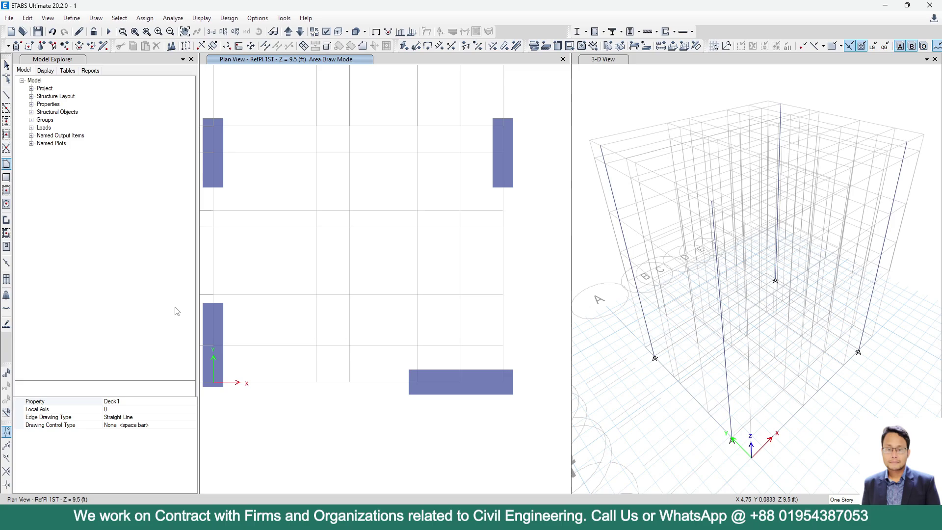
{"action": "left_click", "coordinate": [193, 401]}
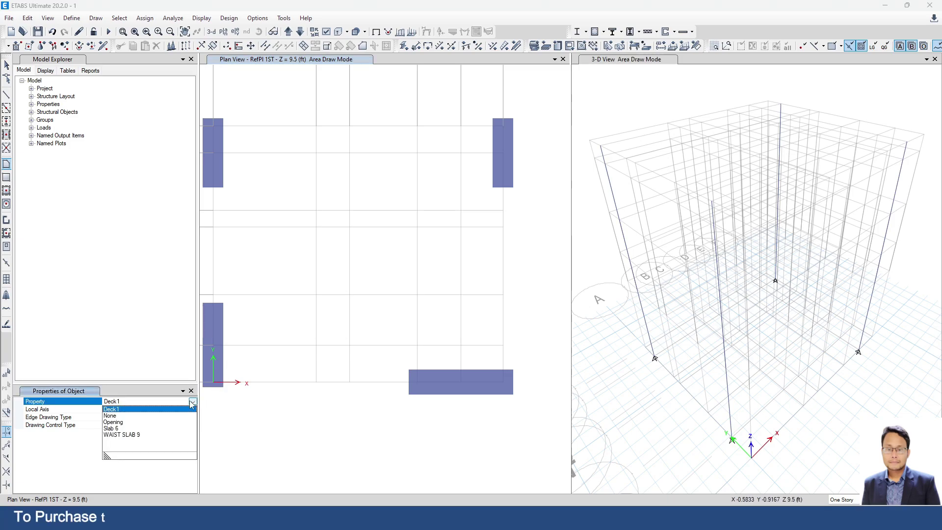
{"action": "left_click", "coordinate": [111, 428]}
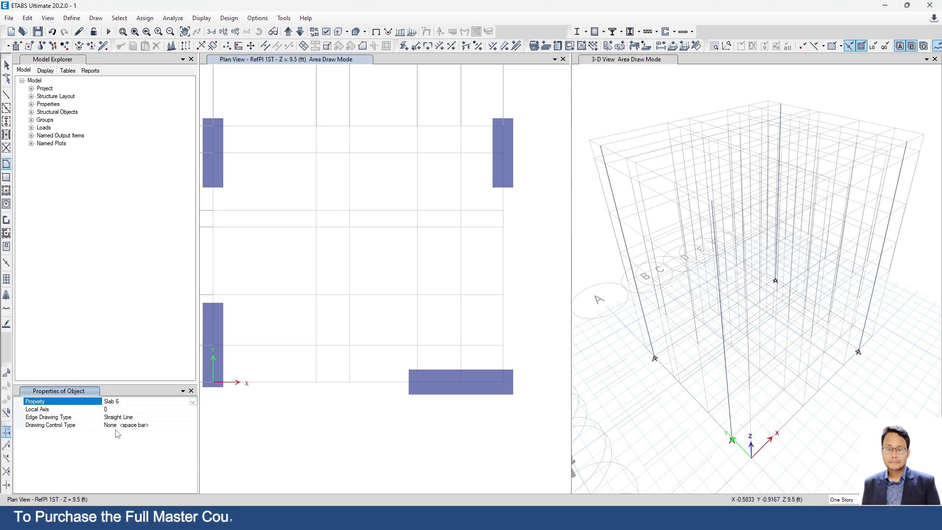
{"action": "left_click", "coordinate": [417, 381]}
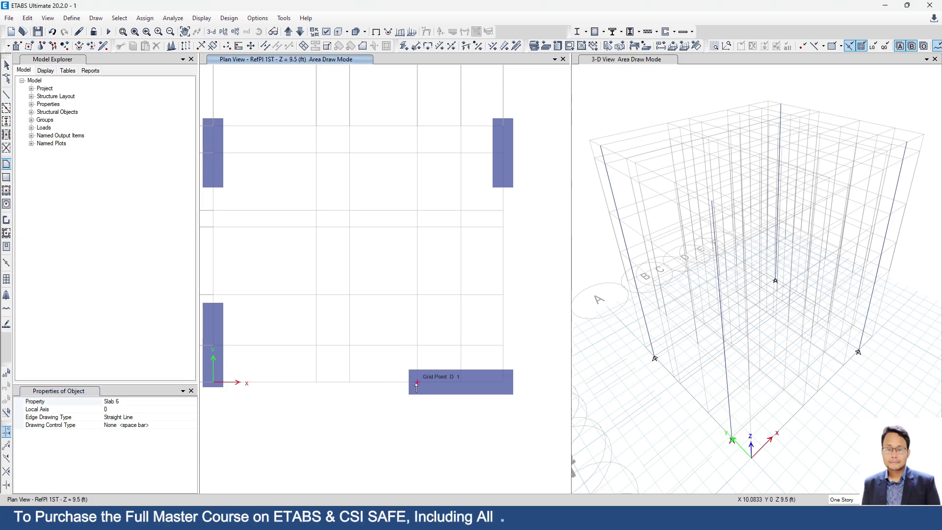
{"action": "left_click", "coordinate": [503, 382]}
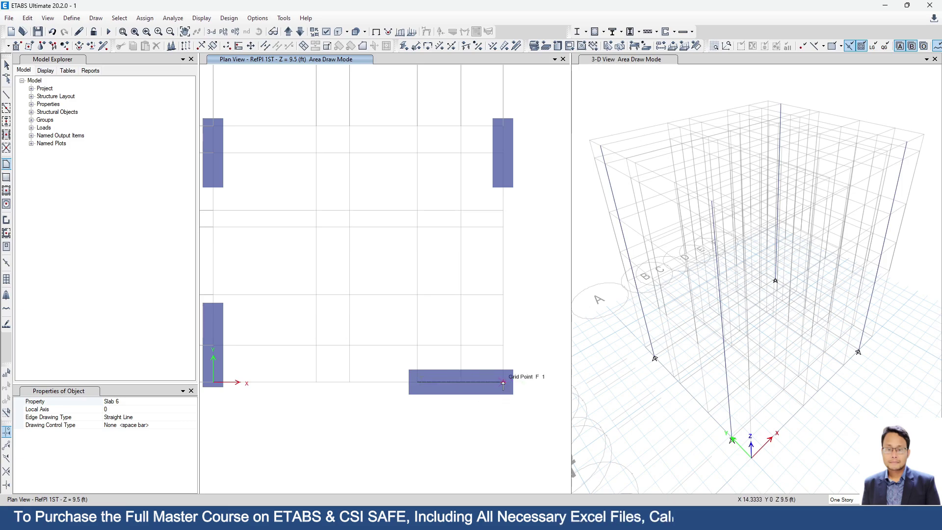
{"action": "left_click", "coordinate": [503, 294]}
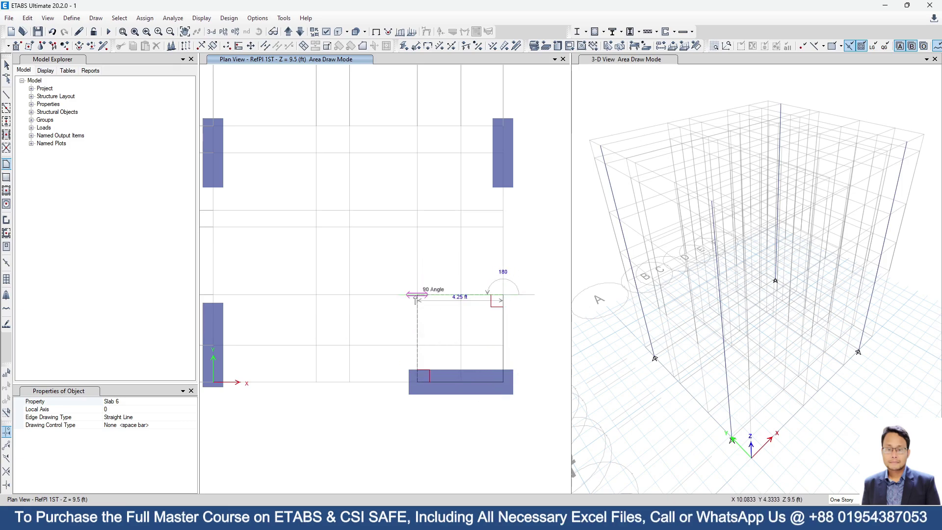
{"action": "scroll", "coordinate": [418, 298], "scroll_direction": "up", "scroll_amount": 3}
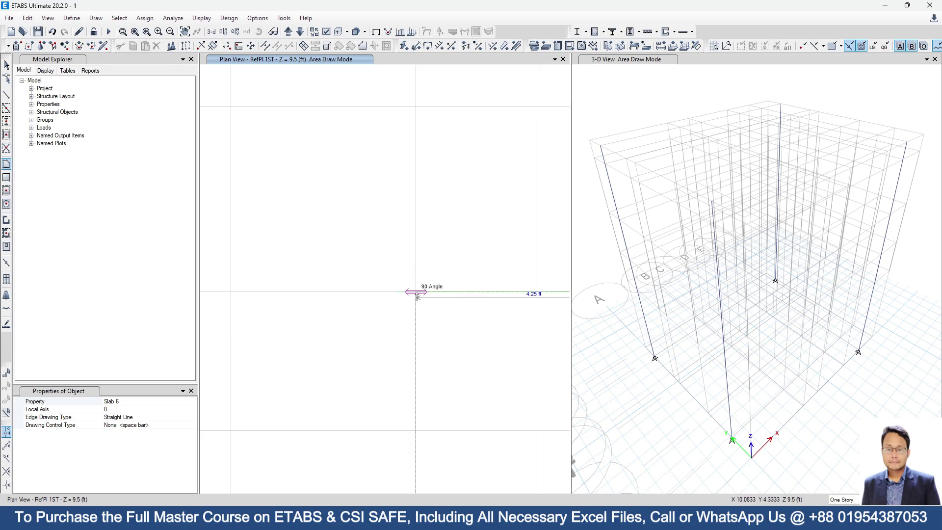
{"action": "scroll", "coordinate": [416, 291], "scroll_direction": "up", "scroll_amount": 2}
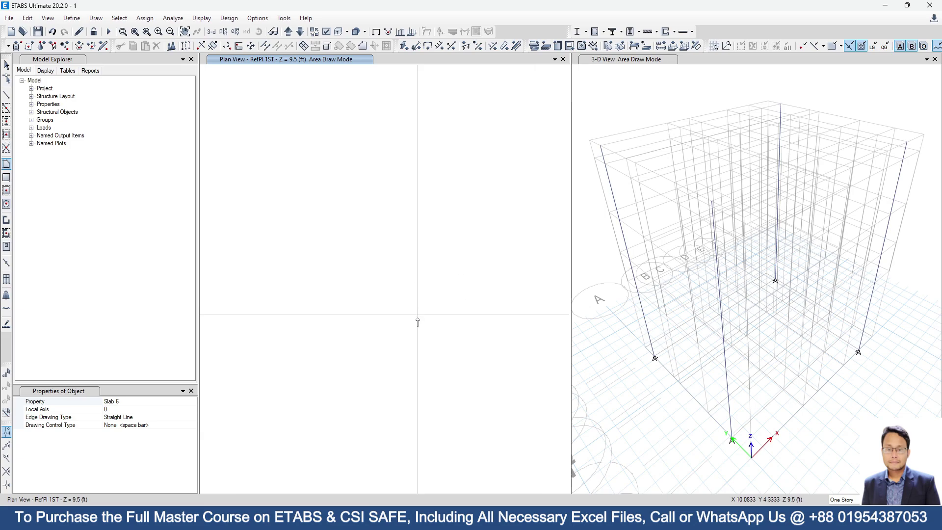
{"action": "scroll", "coordinate": [392, 287], "scroll_direction": "down", "scroll_amount": 2}
{"action": "scroll", "coordinate": [397, 304], "scroll_direction": "down", "scroll_amount": 2}
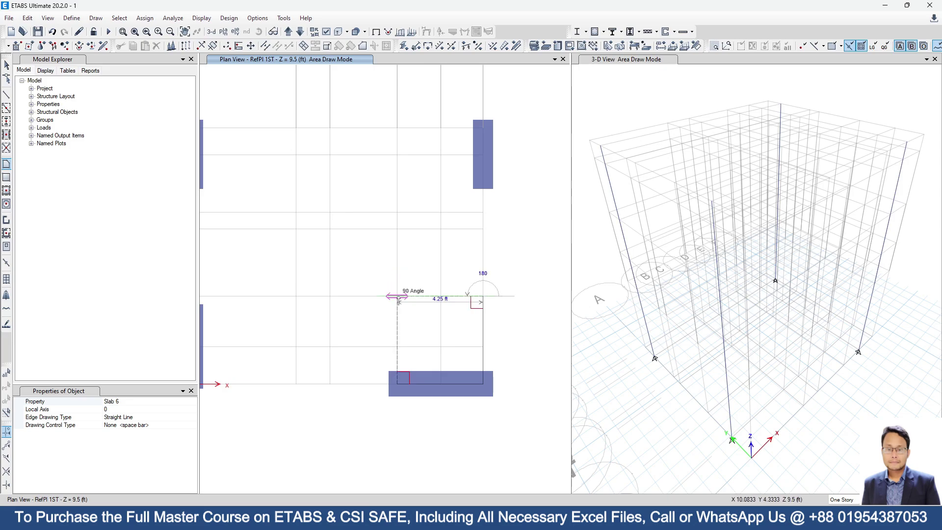
{"action": "left_click", "coordinate": [398, 297]}
{"action": "key", "text": "Return"}
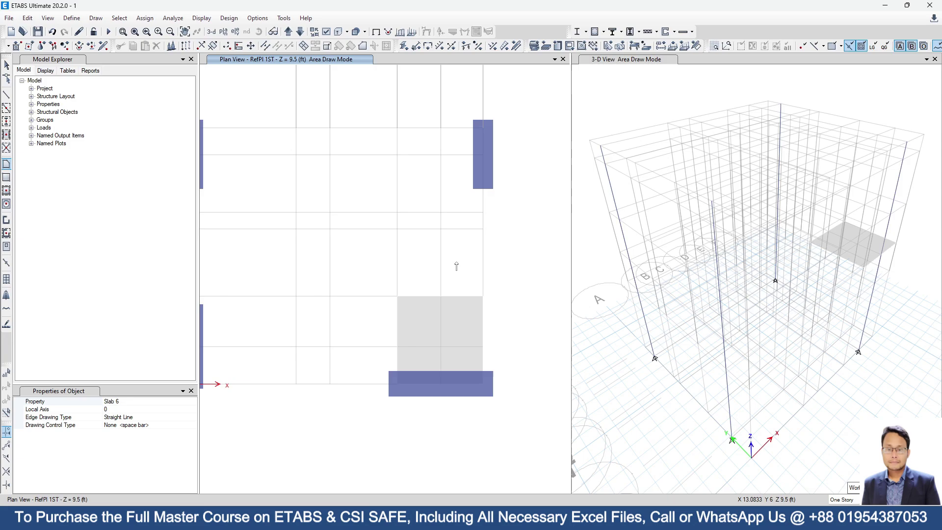
Go up to the 2ND reference plane plan and check the upper-right landing's bounding grids D, F and 5 in AutoCAD
{"action": "left_click", "coordinate": [289, 32]}
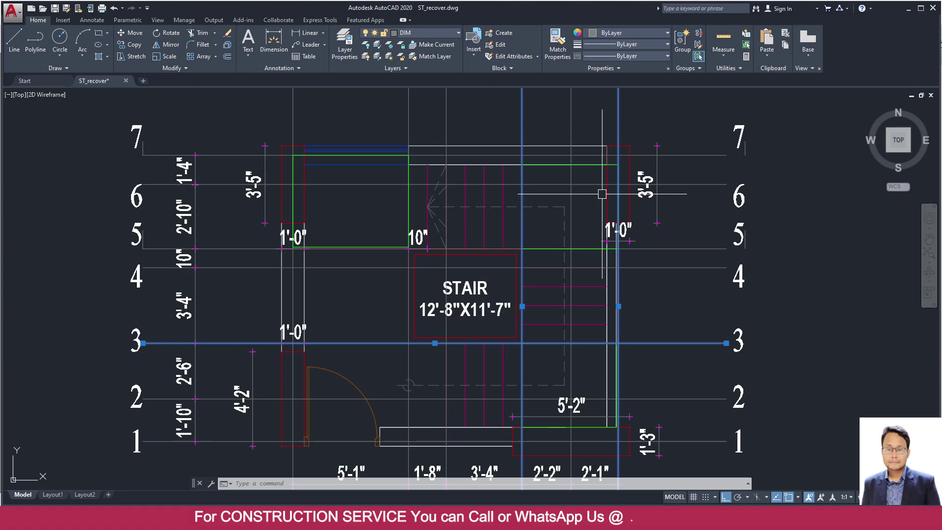
{"action": "scroll", "coordinate": [591, 244], "scroll_direction": "up", "scroll_amount": 2}
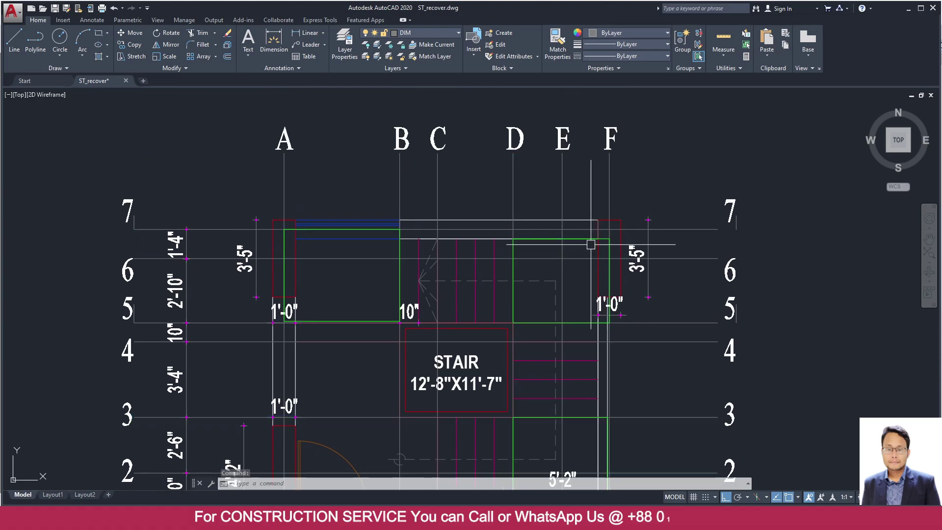
{"action": "key", "text": "Escape"}
{"action": "left_click", "coordinate": [514, 162]}
{"action": "left_click", "coordinate": [610, 168]}
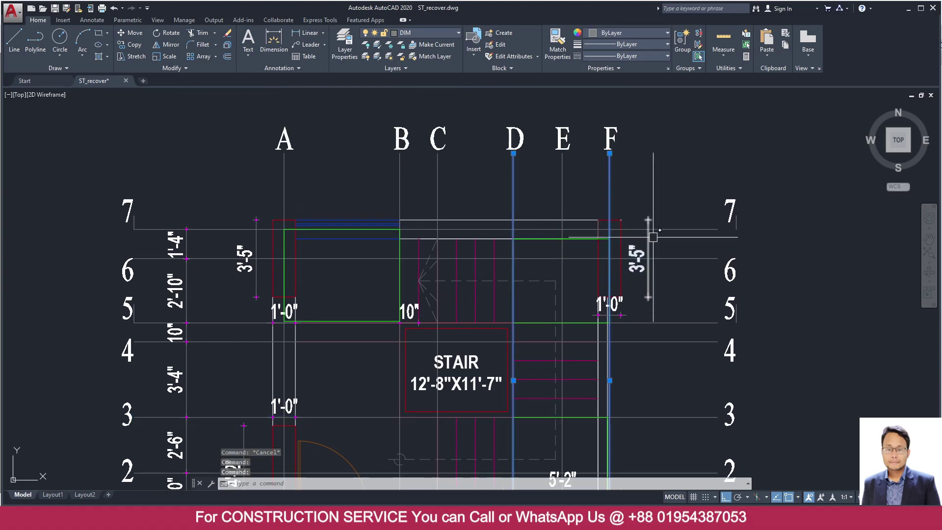
{"action": "left_click", "coordinate": [676, 322]}
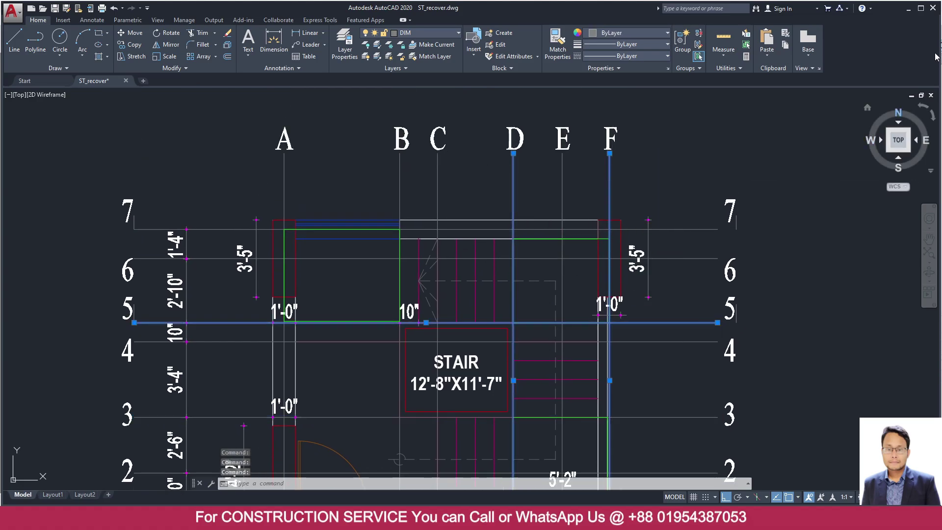
{"action": "left_click", "coordinate": [908, 8]}
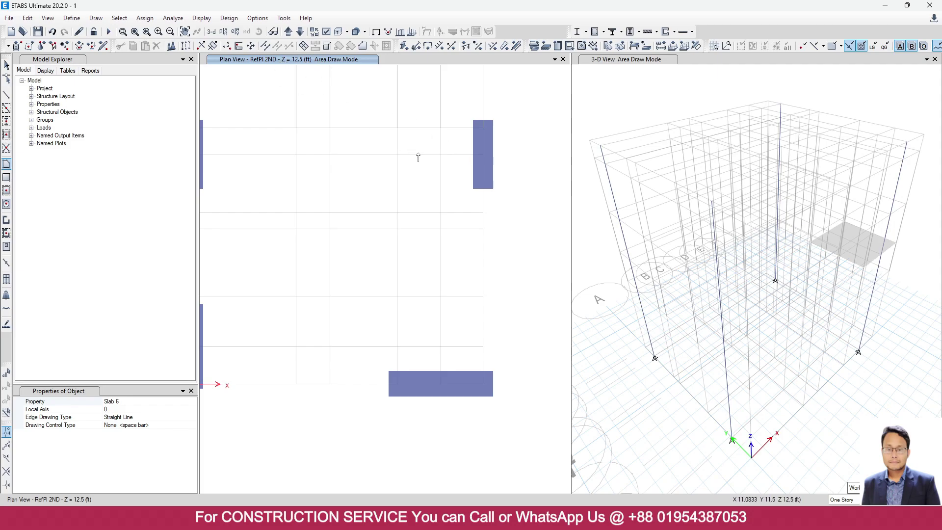
Draw the second landing on reference plane 2ND as a Slab 6 floor area bounded by grids D, F, 7 and 5
{"action": "left_click", "coordinate": [483, 128]}
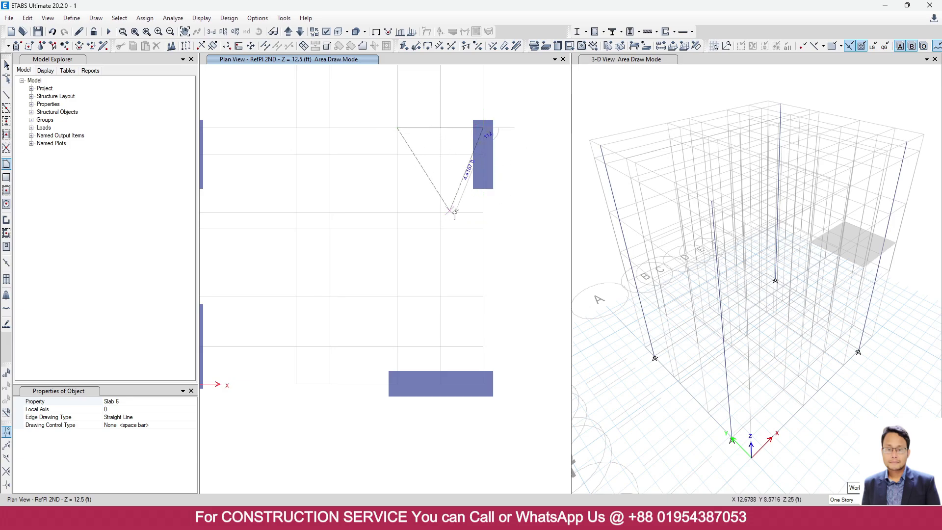
{"action": "left_click", "coordinate": [483, 212]}
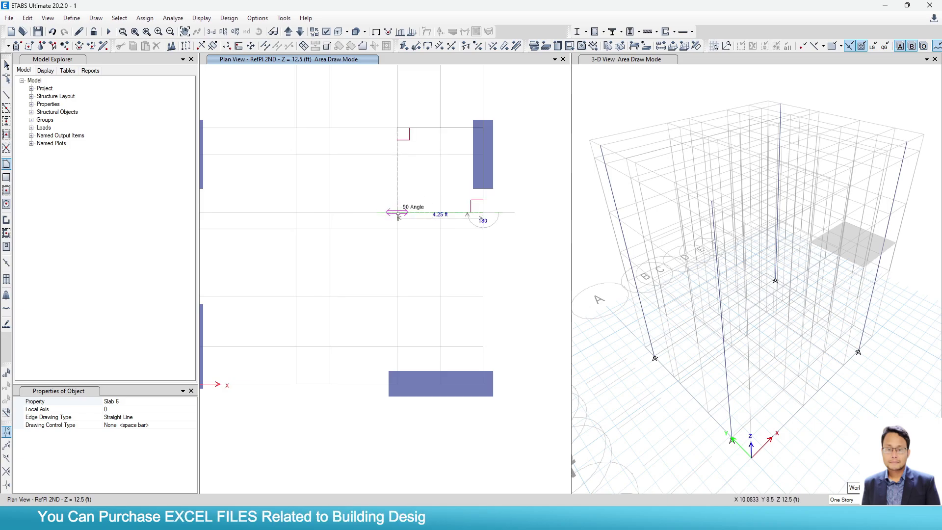
{"action": "double_click", "coordinate": [398, 214]}
{"action": "scroll", "coordinate": [471, 261], "scroll_direction": "down", "scroll_amount": 3}
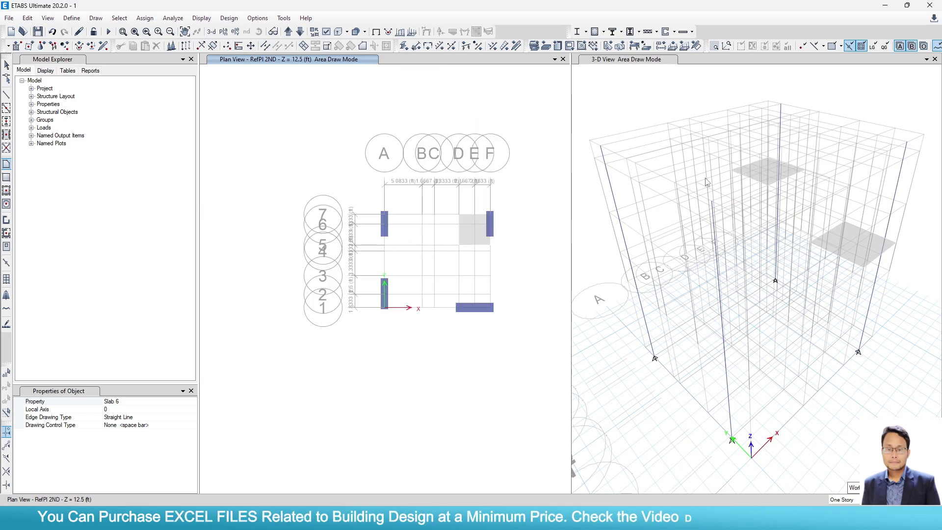
Go up to the 3RD reference plane plan and check the upper-left landing's bounding grids A, B and 5 in AutoCAD
{"action": "left_click", "coordinate": [289, 31]}
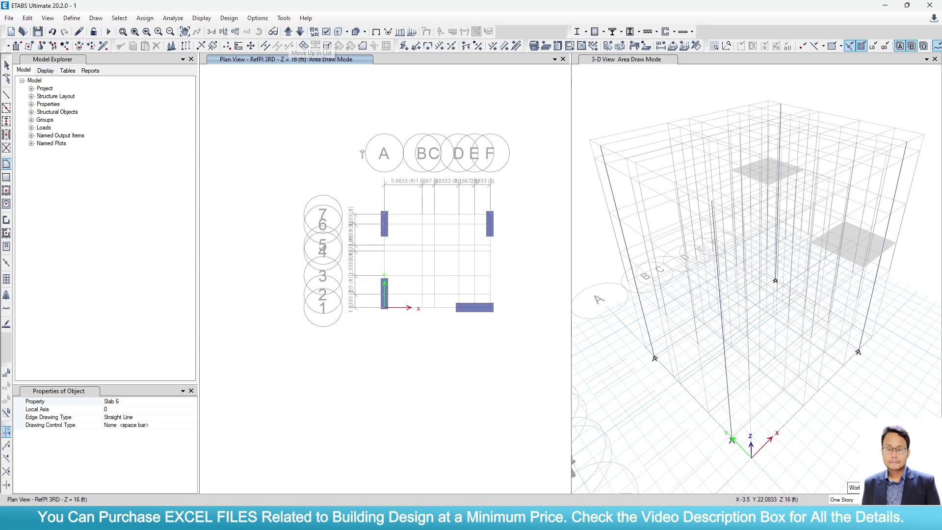
{"action": "scroll", "coordinate": [450, 203], "scroll_direction": "up", "scroll_amount": 3}
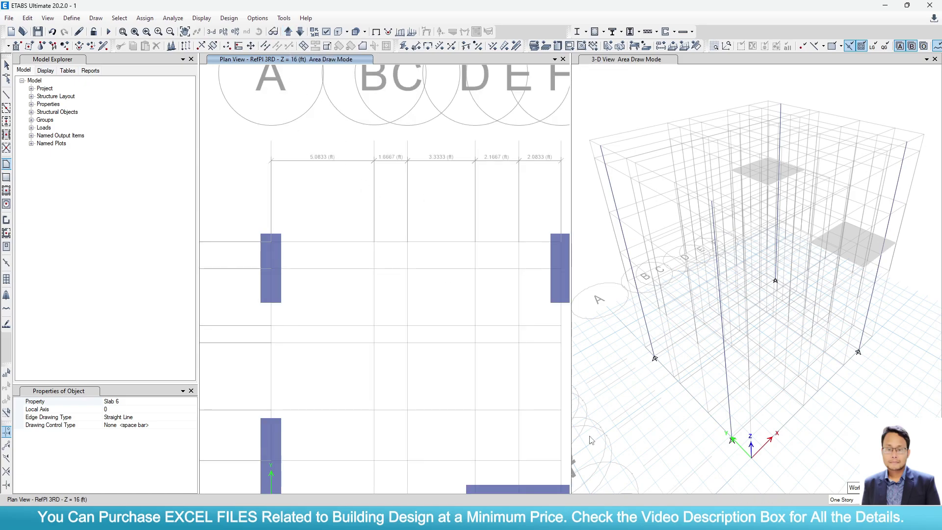
{"action": "key", "text": "alt+Tab"}
{"action": "scroll", "coordinate": [490, 214], "scroll_direction": "up", "scroll_amount": 1}
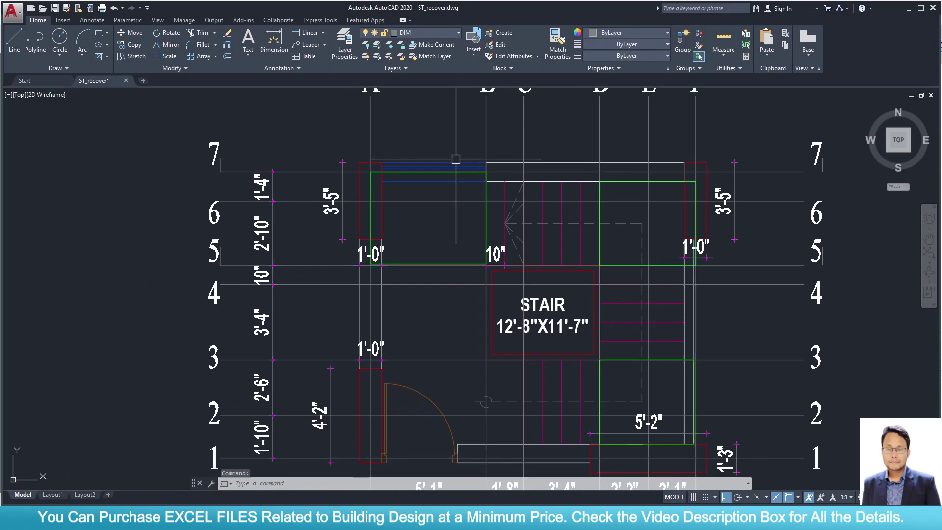
{"action": "left_click", "coordinate": [443, 171]}
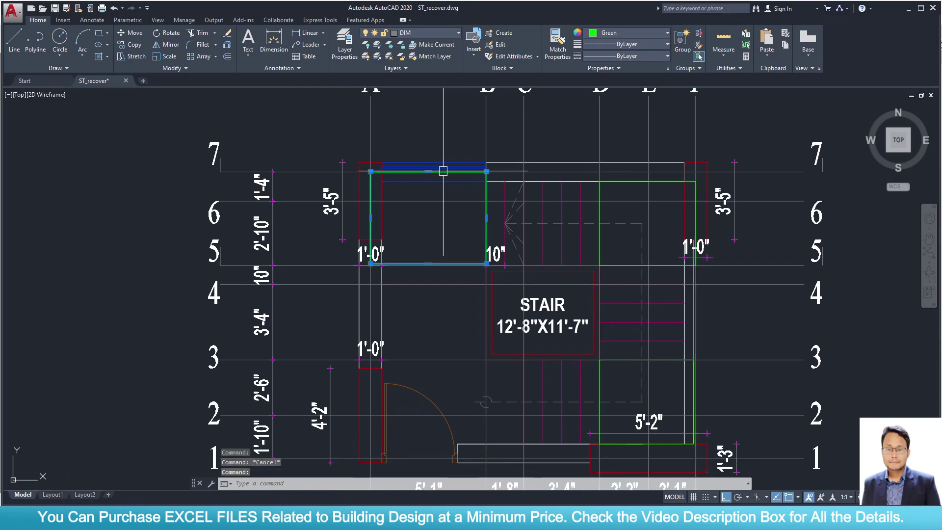
{"action": "middle_click_drag", "start_coordinate": [418, 133], "coordinate": [414, 208]}
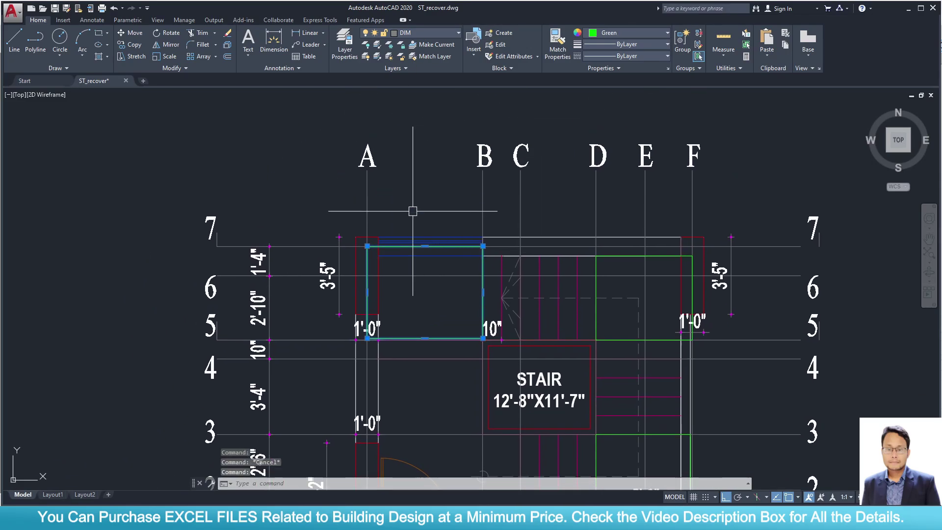
{"action": "left_click", "coordinate": [367, 173]}
{"action": "left_click", "coordinate": [484, 185]}
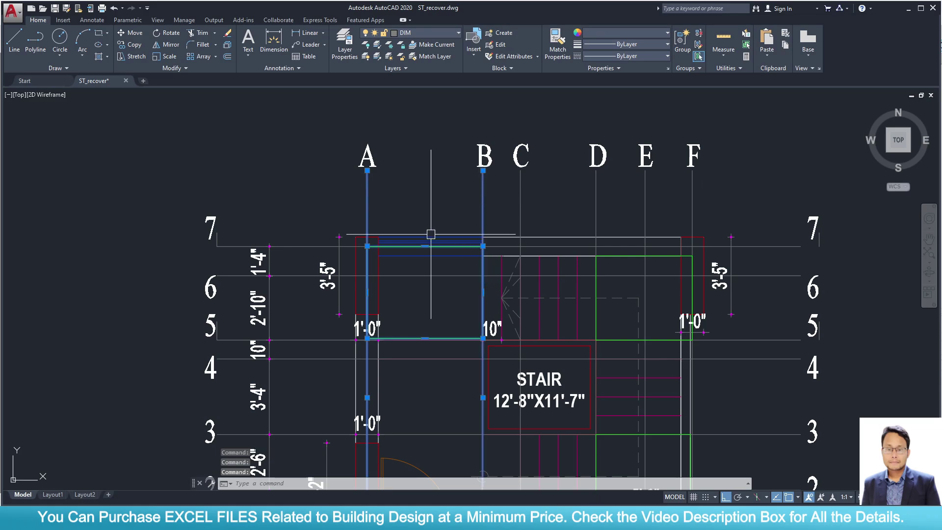
{"action": "left_click", "coordinate": [328, 342]}
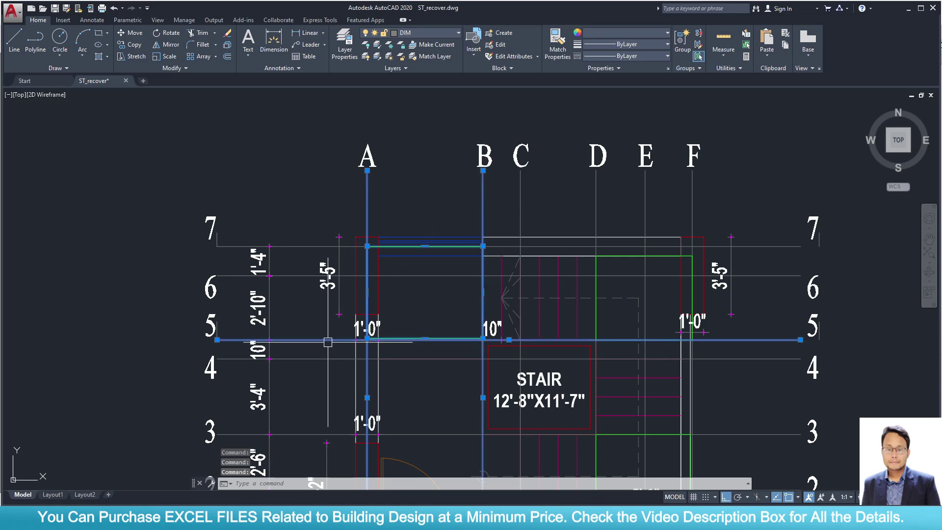
{"action": "left_click", "coordinate": [908, 9]}
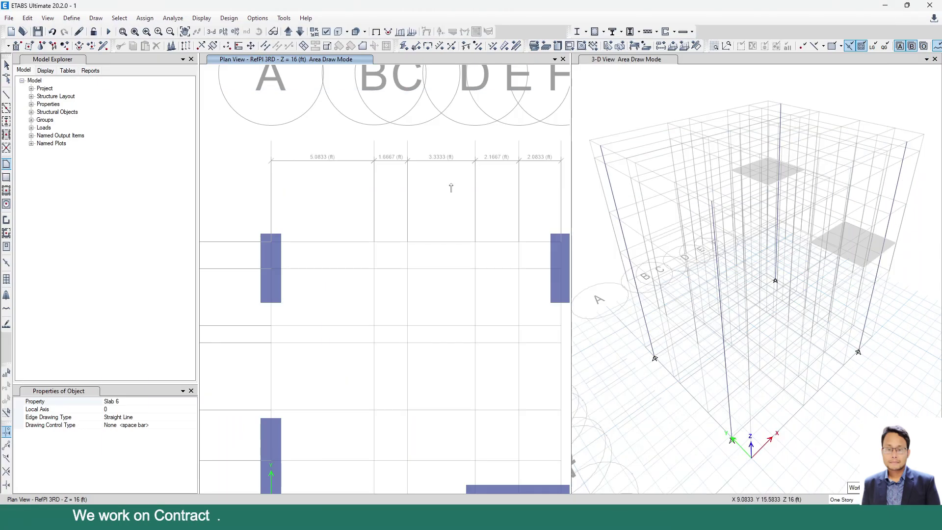
Draw the third landing on reference plane 3RD as a Slab 6 floor area with corners A-7, B-7, B-5 and A-5, and save the model
{"action": "left_click", "coordinate": [271, 242]}
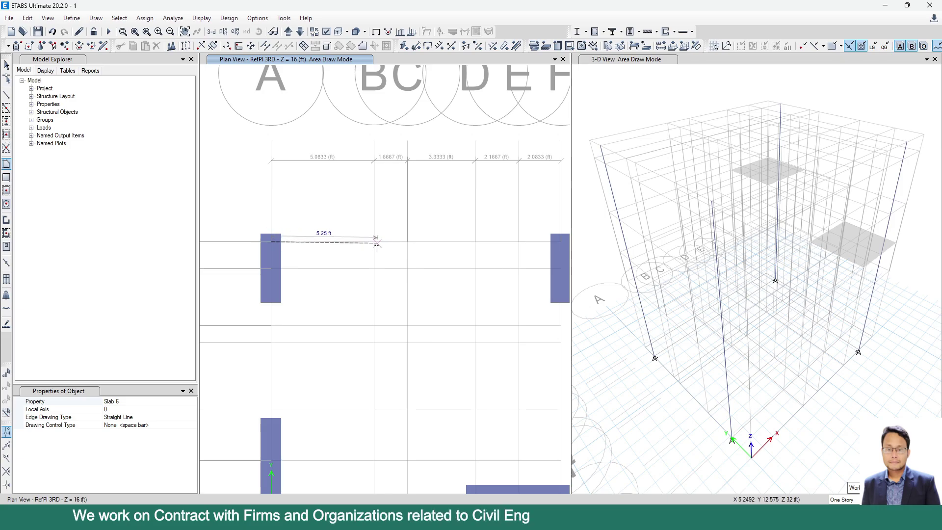
{"action": "left_click", "coordinate": [374, 241]}
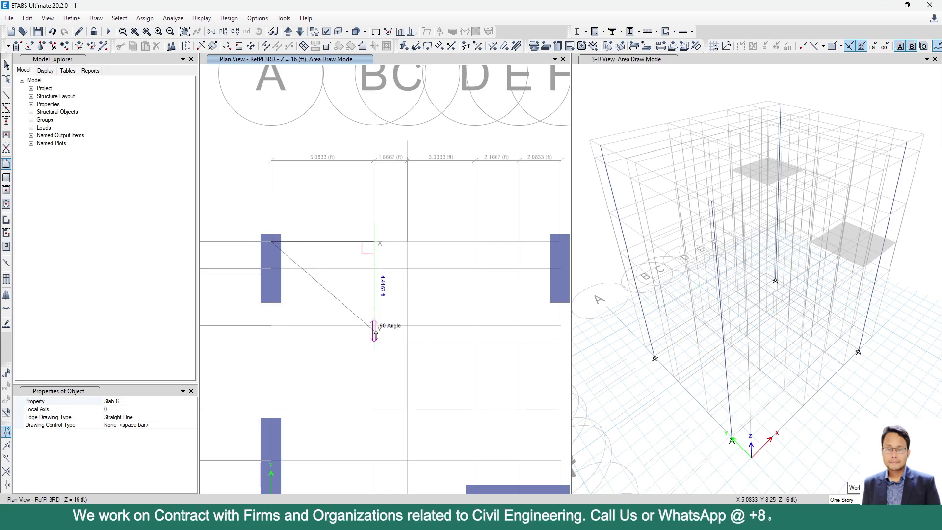
{"action": "left_click", "coordinate": [374, 325]}
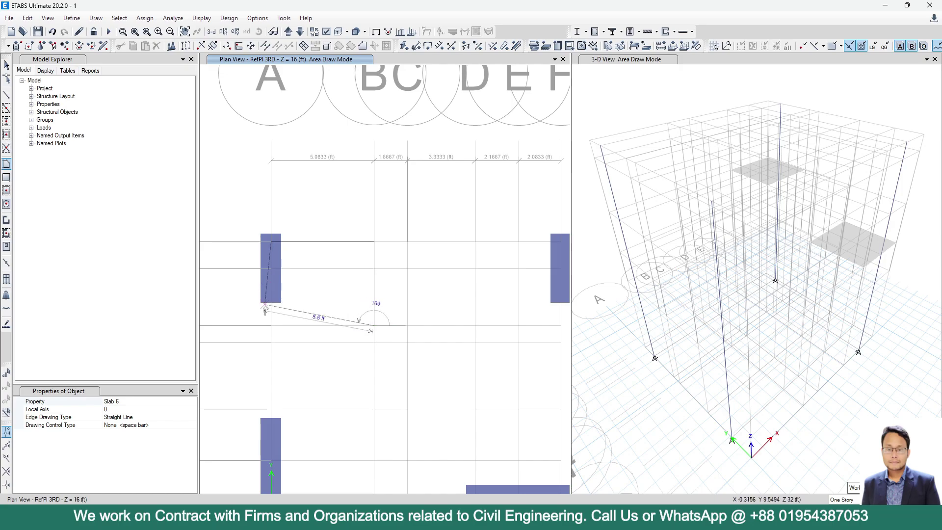
{"action": "left_click", "coordinate": [272, 325]}
{"action": "key", "text": "Return"}
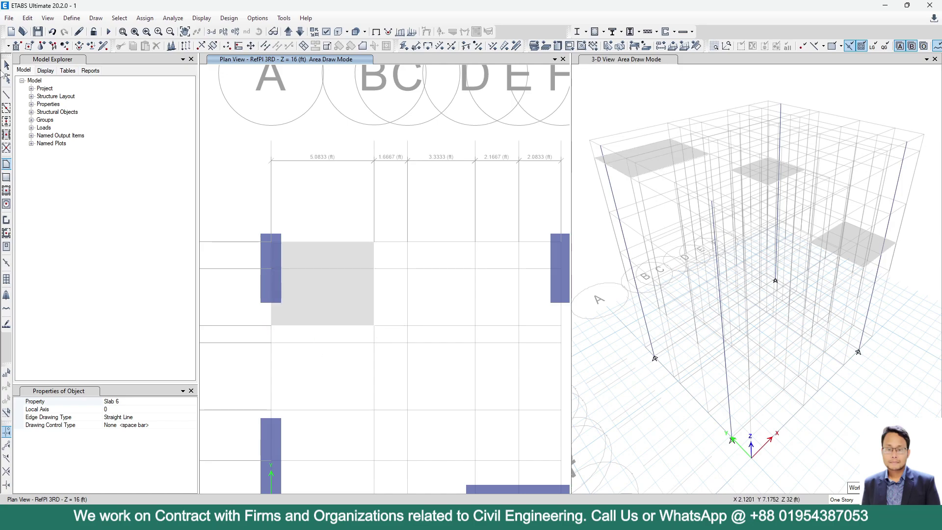
{"action": "key", "text": "Escape"}
{"action": "scroll", "coordinate": [589, 216], "scroll_direction": "down", "scroll_amount": 3}
{"action": "scroll", "coordinate": [396, 194], "scroll_direction": "down", "scroll_amount": 5}
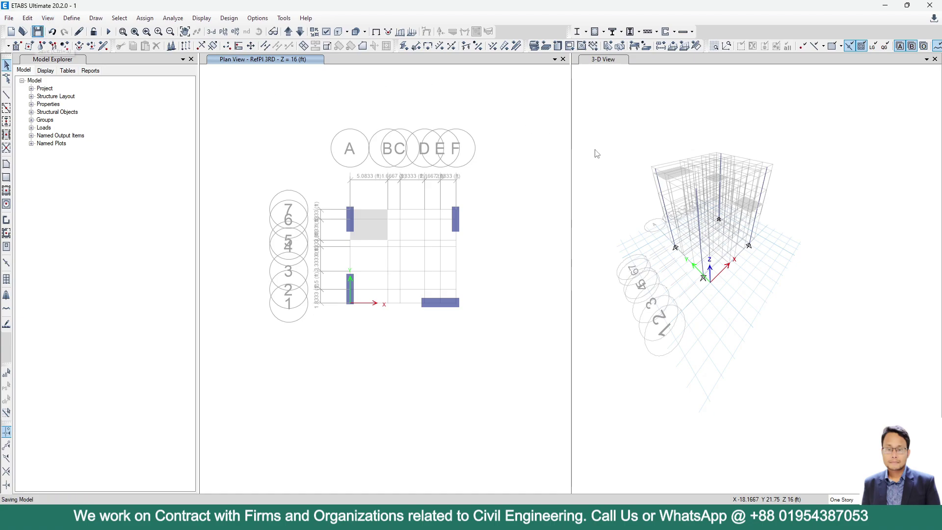
Switch the plan view to the Story1 level
{"action": "scroll", "coordinate": [655, 164], "scroll_direction": "up", "scroll_amount": 3}
{"action": "scroll", "coordinate": [686, 172], "scroll_direction": "down", "scroll_amount": 3}
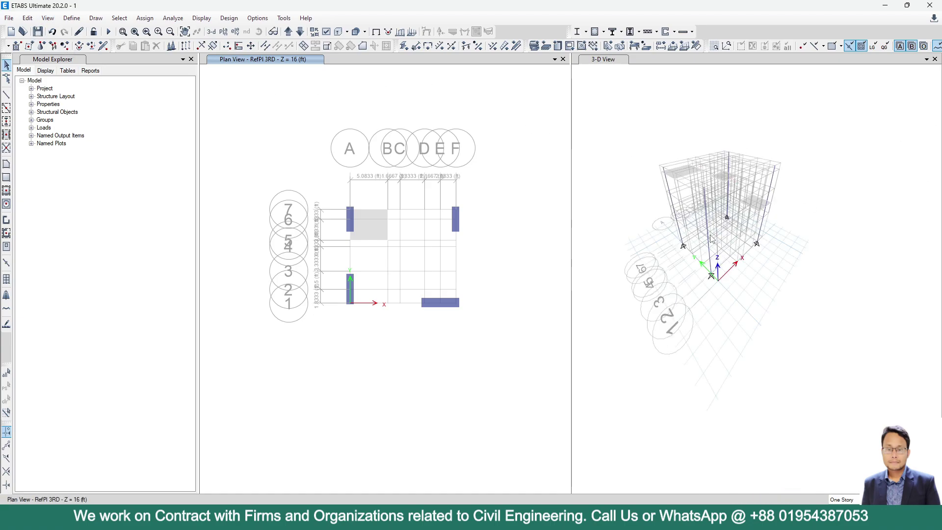
{"action": "scroll", "coordinate": [738, 184], "scroll_direction": "up", "scroll_amount": 5}
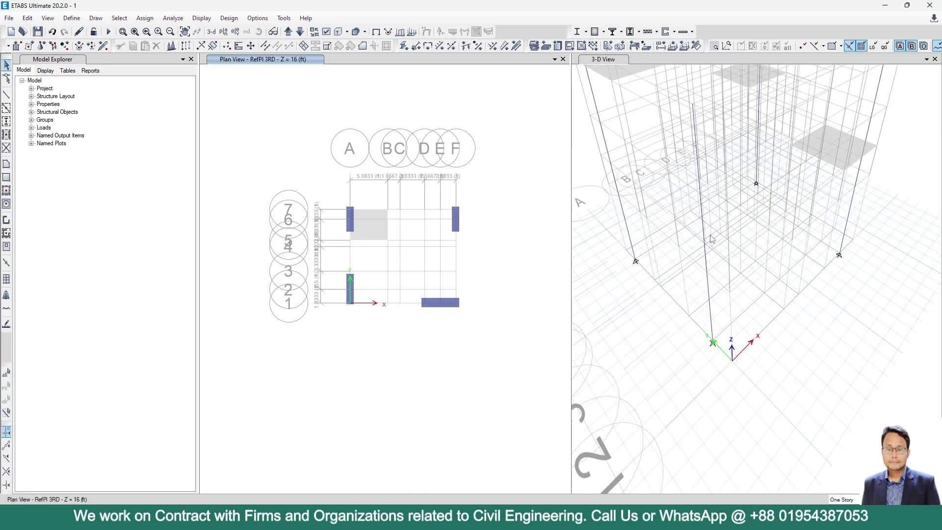
{"action": "left_click", "coordinate": [351, 108]}
{"action": "left_click", "coordinate": [223, 32]}
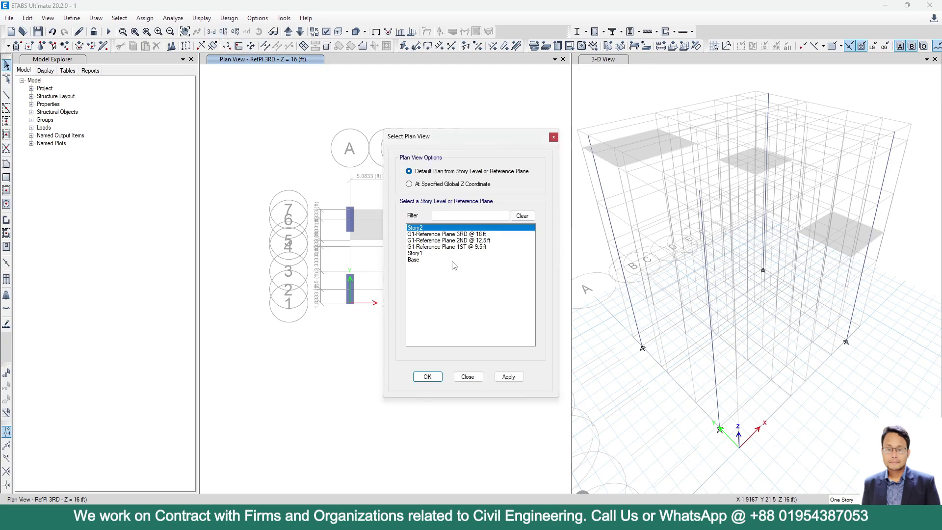
{"action": "left_click", "coordinate": [415, 253]}
{"action": "left_click", "coordinate": [508, 376]}
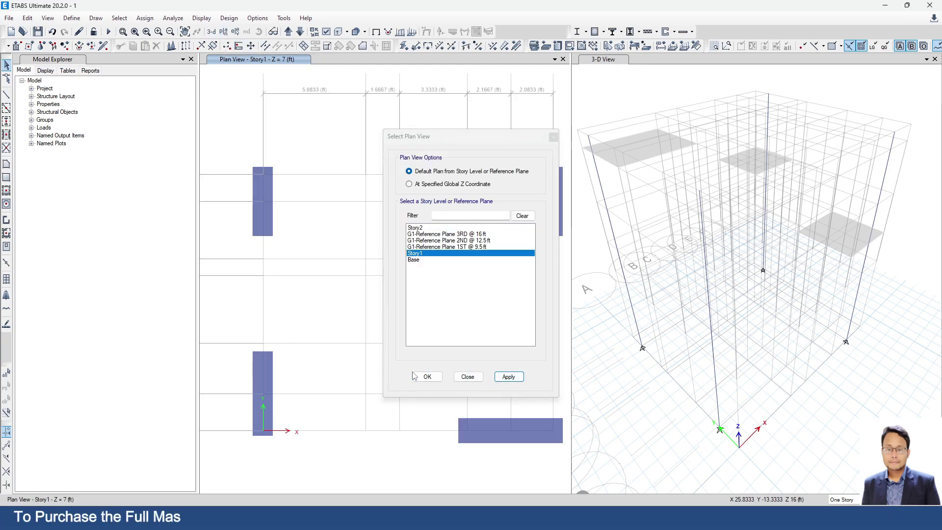
{"action": "left_click", "coordinate": [427, 376]}
{"action": "scroll", "coordinate": [394, 273], "scroll_direction": "down", "scroll_amount": 2}
{"action": "scroll", "coordinate": [372, 225], "scroll_direction": "up", "scroll_amount": 2}
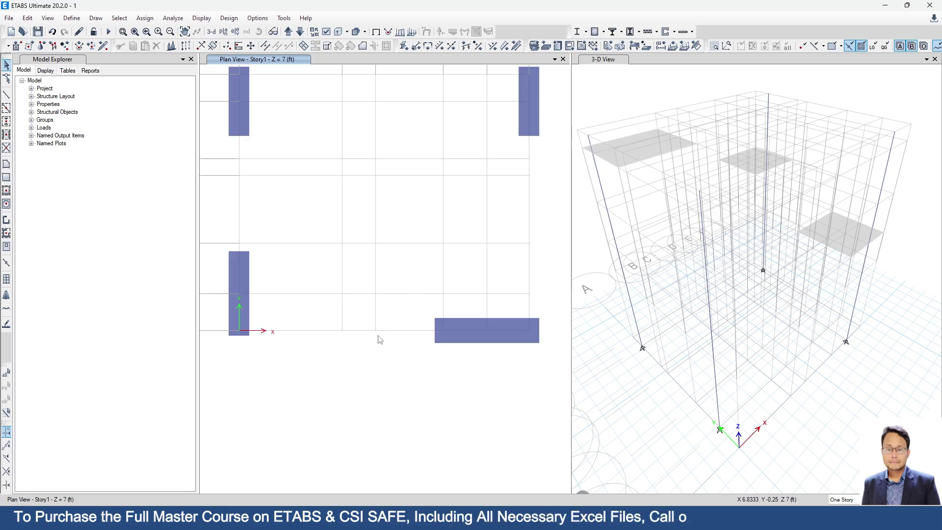
Check the entrance floor area's extent up to grid C in the AutoCAD stair plan, and return to ETABS
{"action": "key", "text": "alt+Tab"}
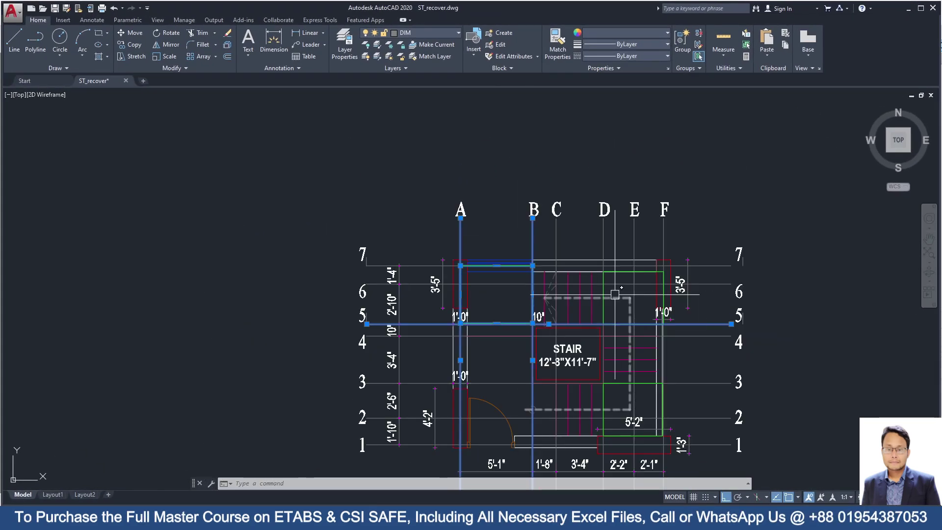
{"action": "middle_click_drag", "start_coordinate": [601, 393], "coordinate": [602, 324]}
{"action": "scroll", "coordinate": [602, 324], "scroll_direction": "up", "scroll_amount": 2}
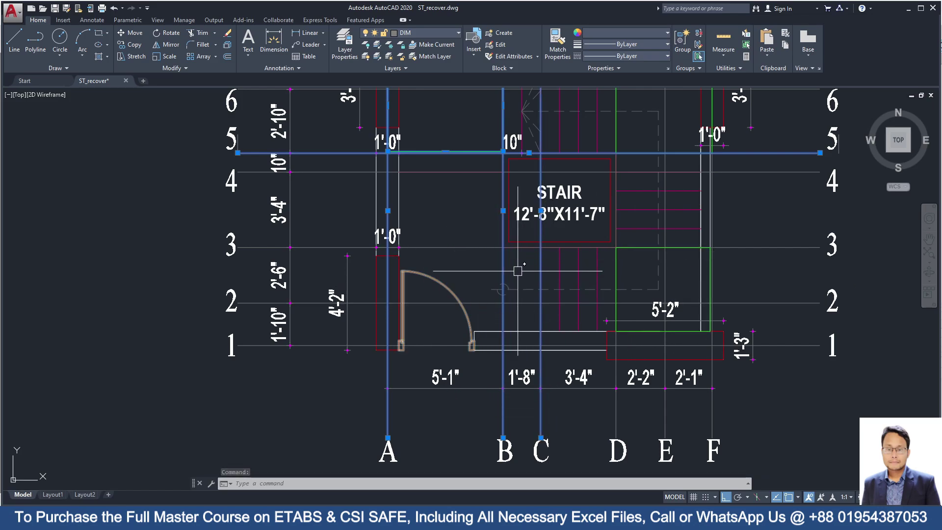
{"action": "left_click", "coordinate": [908, 8]}
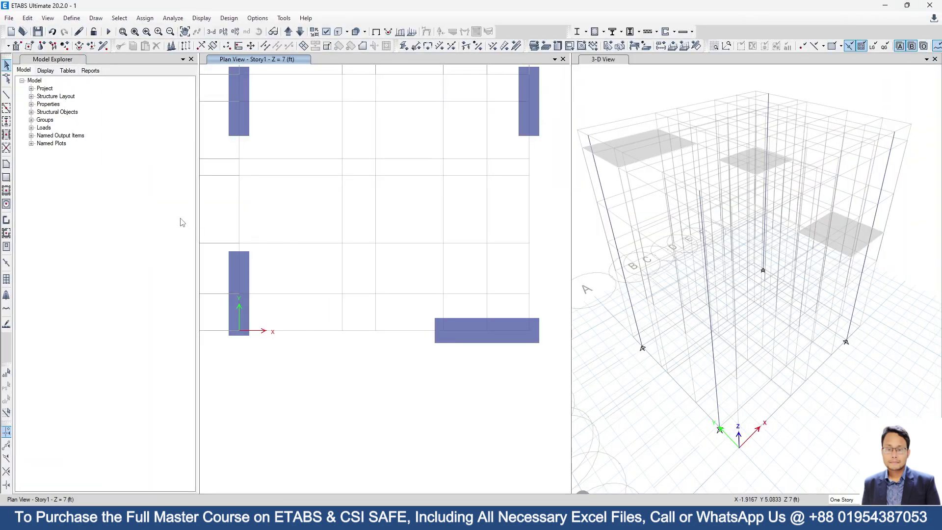
Draw the entrance floor area on Story1 as a Slab 6 floor with corners A-3, A-1, C-1 and C-3
{"action": "left_click", "coordinate": [7, 164]}
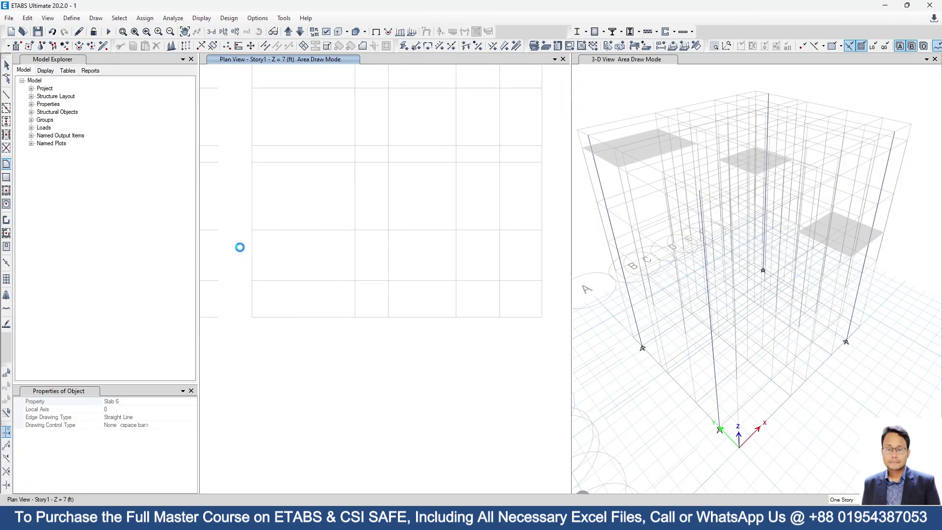
{"action": "left_click", "coordinate": [251, 230]}
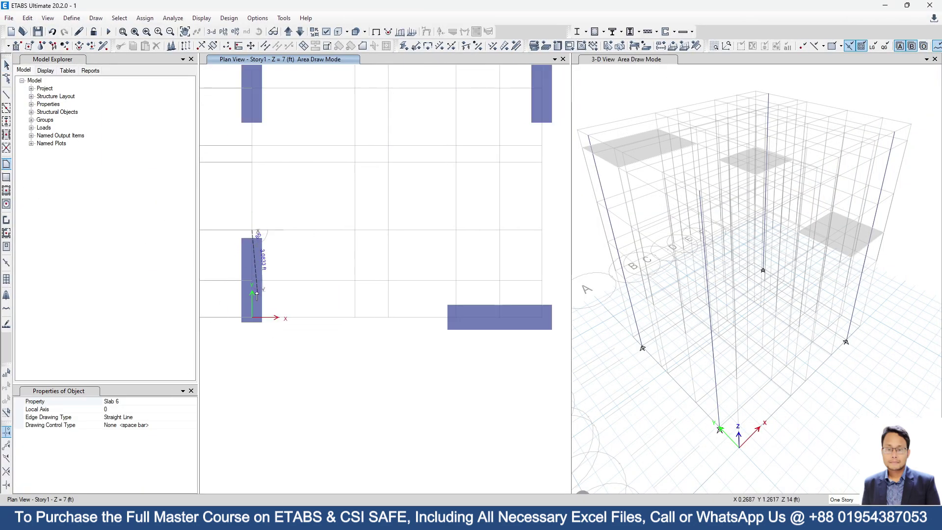
{"action": "left_click", "coordinate": [251, 318]}
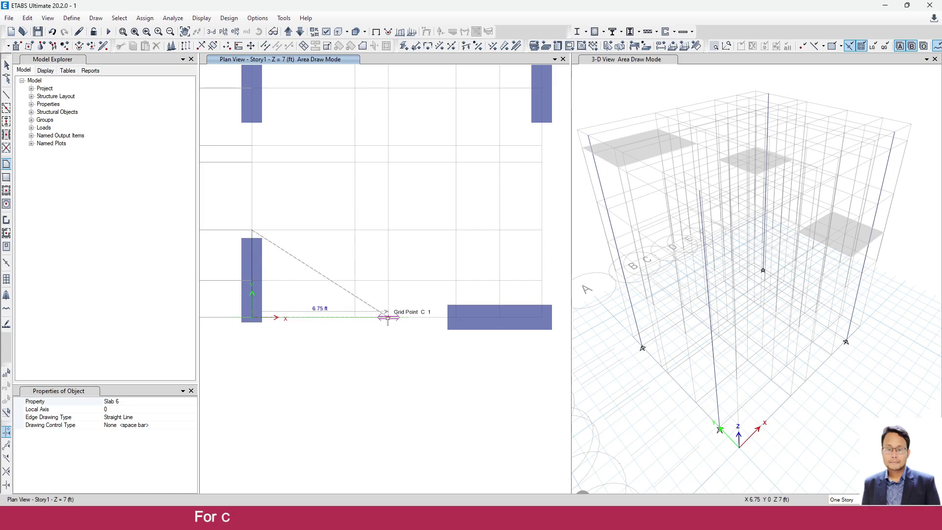
{"action": "left_click", "coordinate": [388, 317]}
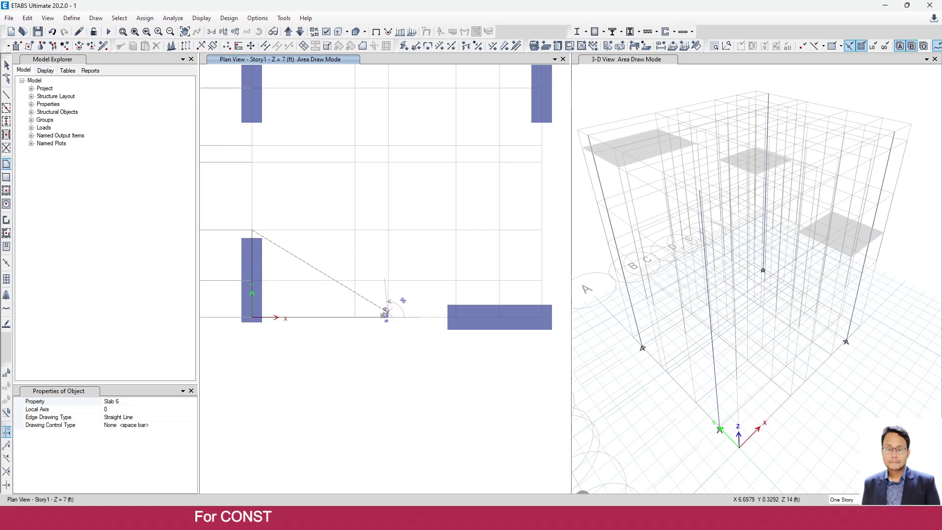
{"action": "double_click", "coordinate": [387, 230]}
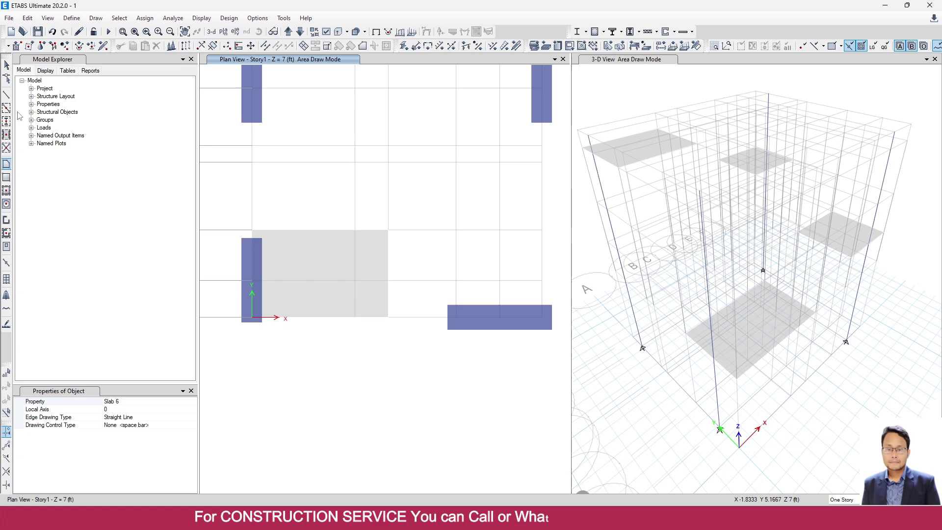
{"action": "left_click", "coordinate": [6, 65]}
Draw the first flight as a WAIST SLAB 9 area from C-3 and C-1 on Story1 up to D-1 and D-3 on reference plane 1ST
{"action": "left_click", "coordinate": [7, 165]}
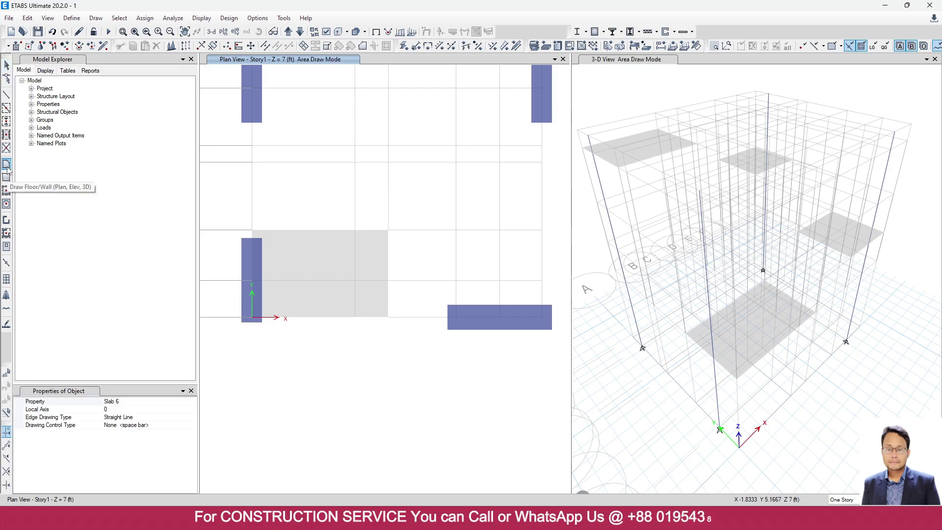
{"action": "left_click", "coordinate": [192, 401]}
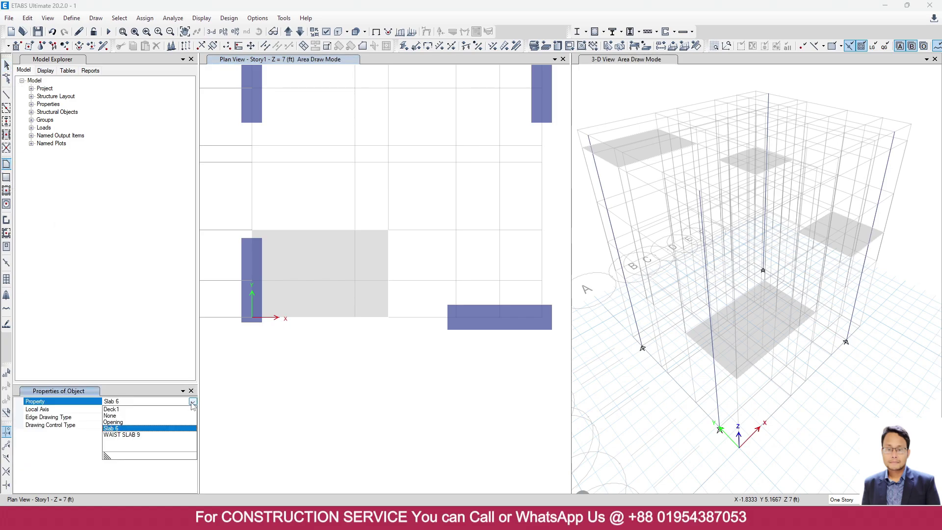
{"action": "left_click", "coordinate": [130, 436]}
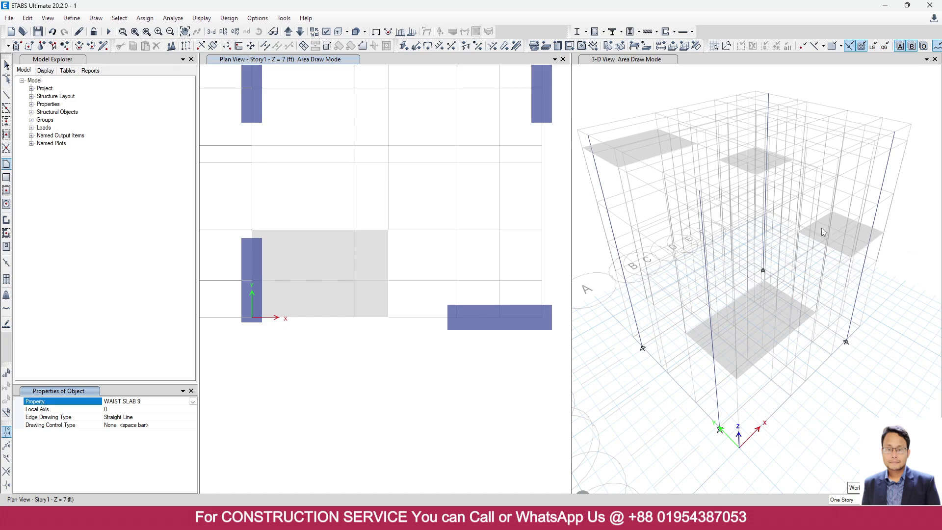
{"action": "left_click", "coordinate": [388, 231]}
{"action": "left_click", "coordinate": [388, 316]}
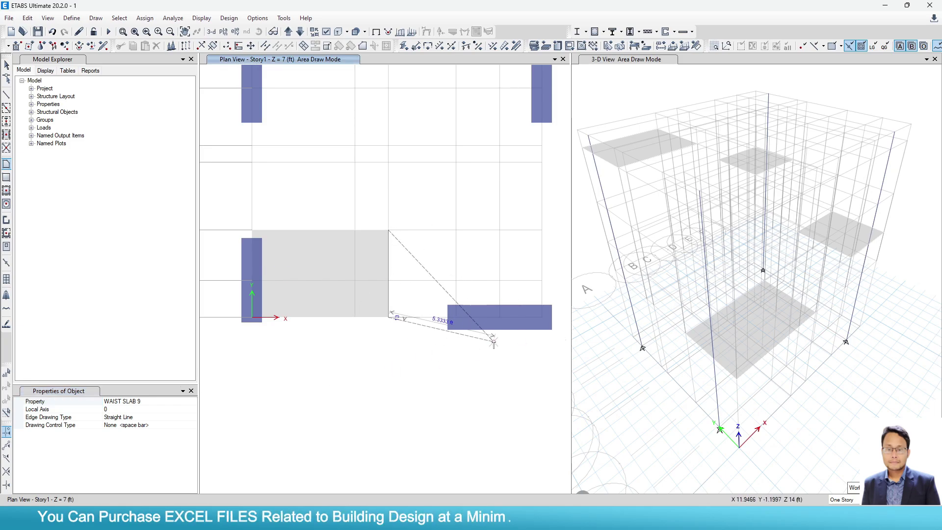
{"action": "left_click", "coordinate": [288, 31]}
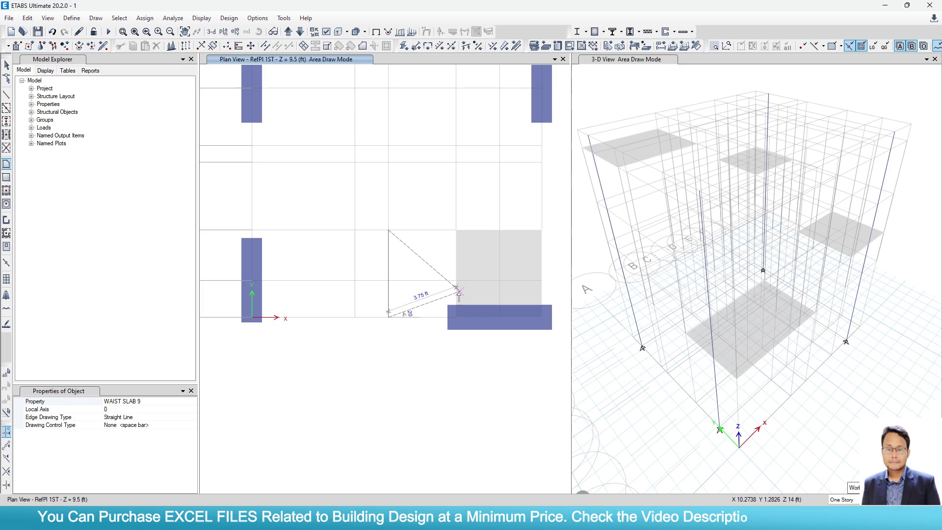
{"action": "scroll", "coordinate": [453, 321], "scroll_direction": "up", "scroll_amount": 3}
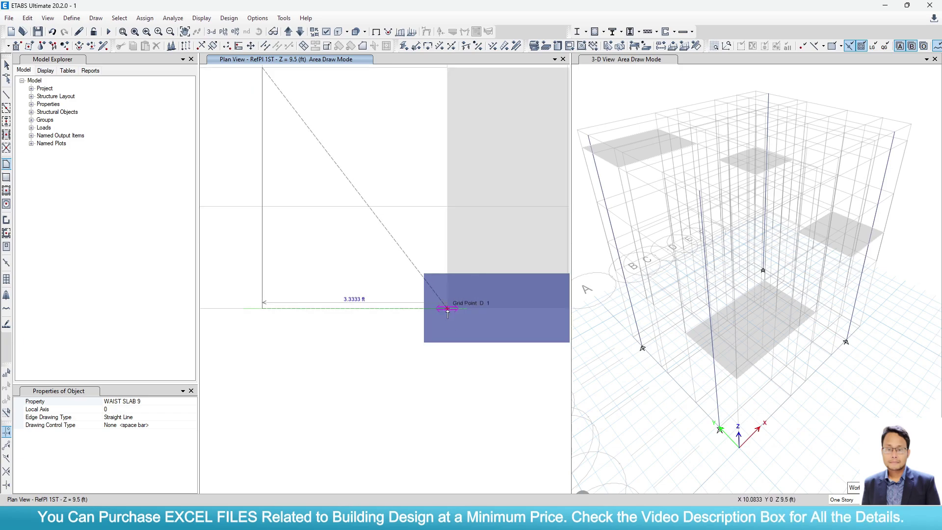
{"action": "left_click", "coordinate": [447, 308]}
{"action": "scroll", "coordinate": [447, 313], "scroll_direction": "down", "scroll_amount": 3}
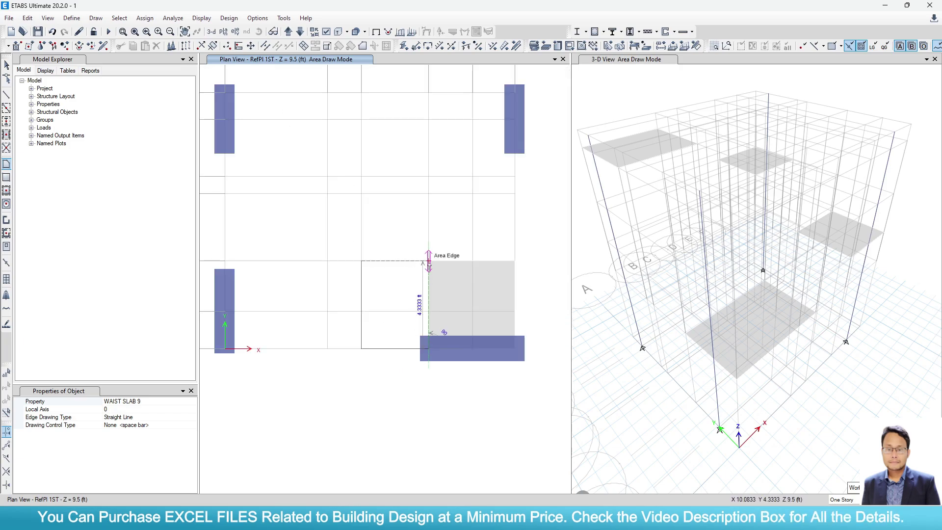
{"action": "double_click", "coordinate": [428, 260]}
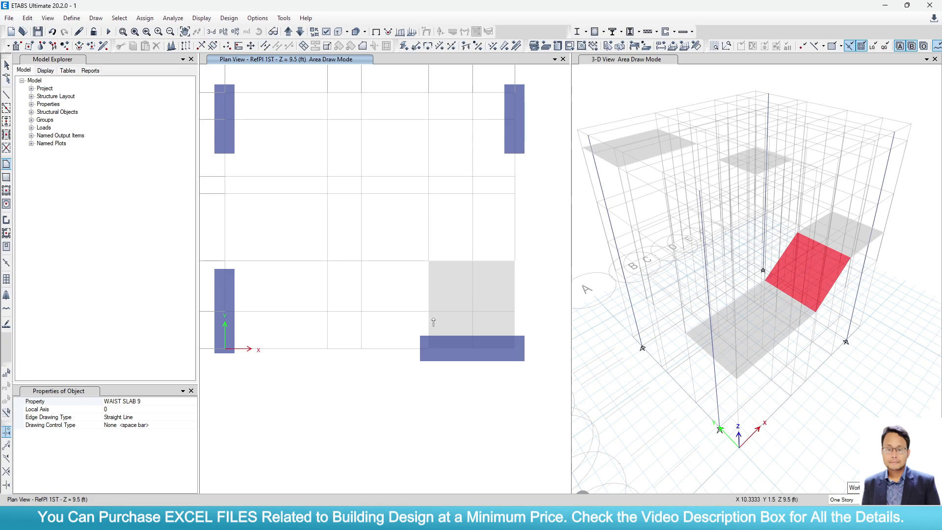
Draw the second WAIST SLAB 9 flight from D-3 and F-3 on reference plane 1ST up to F-5 and D-5 on 2ND
{"action": "left_click", "coordinate": [428, 261]}
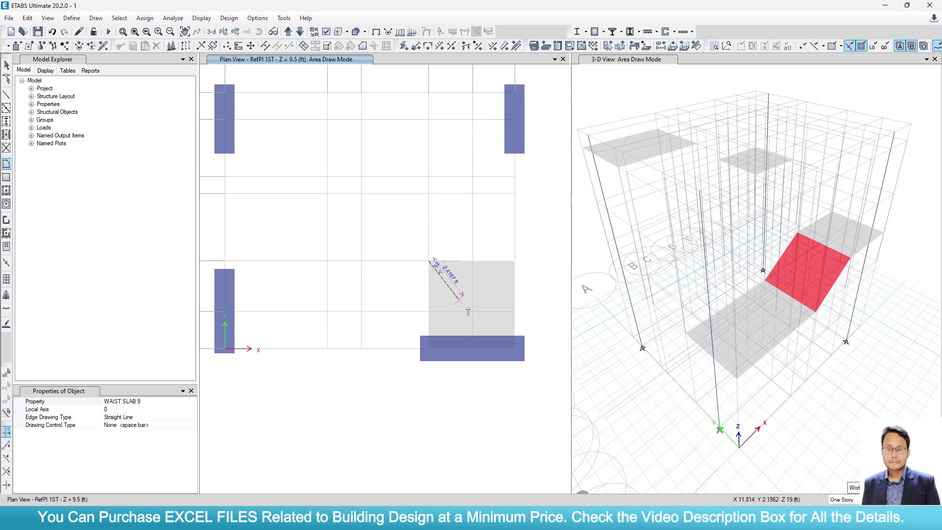
{"action": "left_click", "coordinate": [515, 261]}
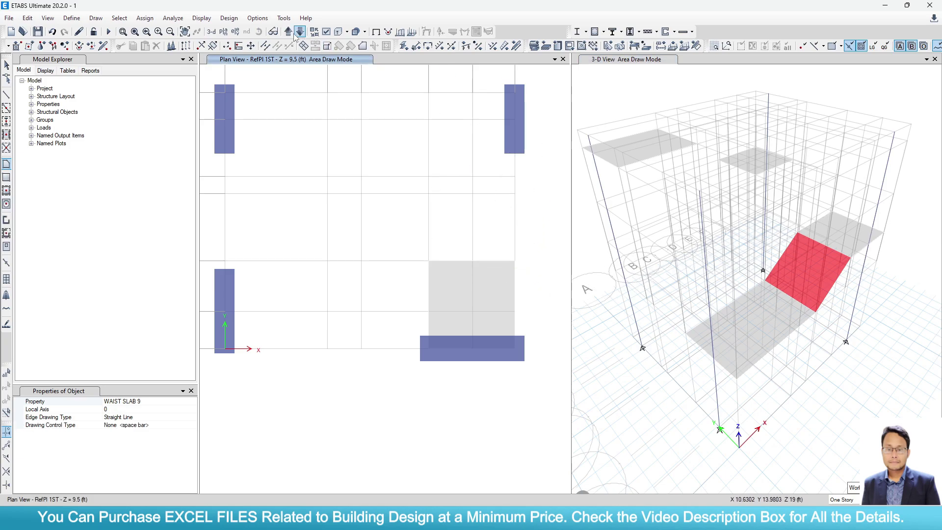
{"action": "left_click", "coordinate": [295, 34]}
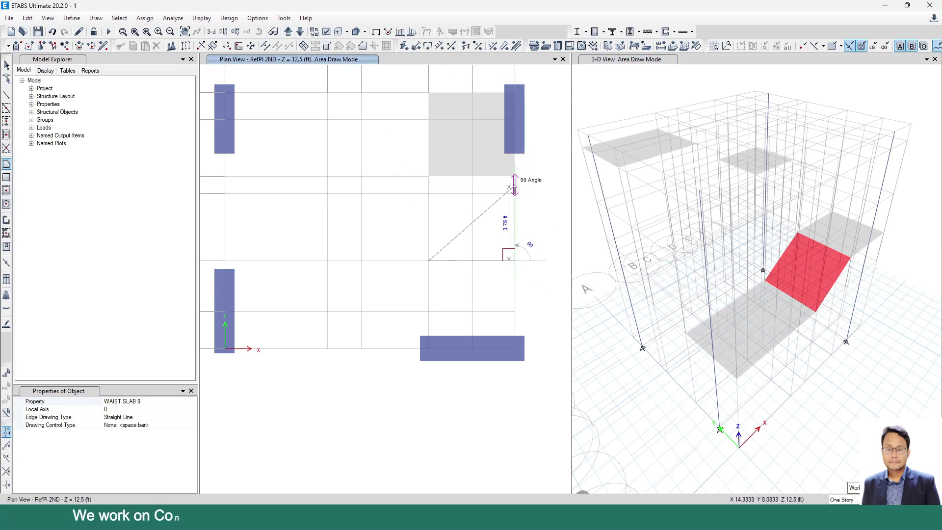
{"action": "left_click", "coordinate": [514, 177]}
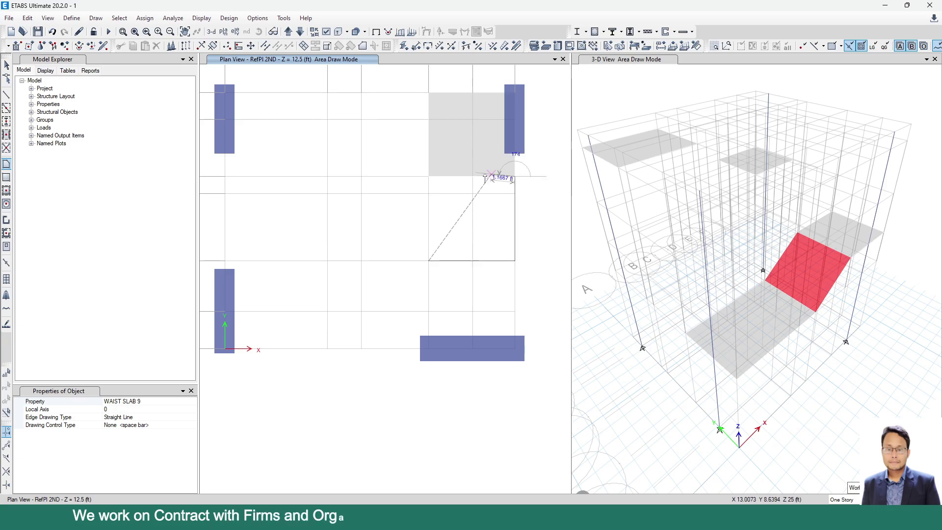
{"action": "double_click", "coordinate": [428, 176]}
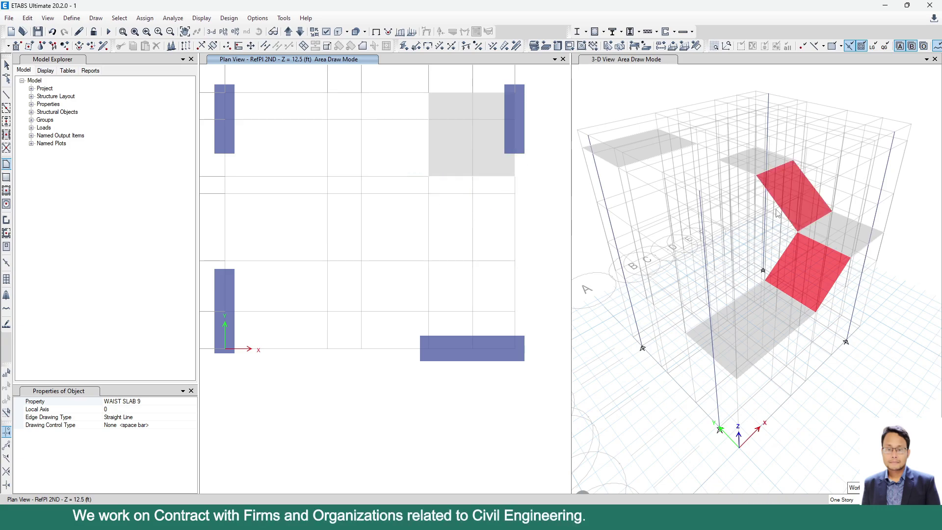
Draw the third WAIST SLAB 9 flight from D-7 and D-5 on reference plane 2ND up to B-5 and B-7 on 3RD
{"action": "scroll", "coordinate": [441, 231], "scroll_direction": "down", "scroll_amount": 3}
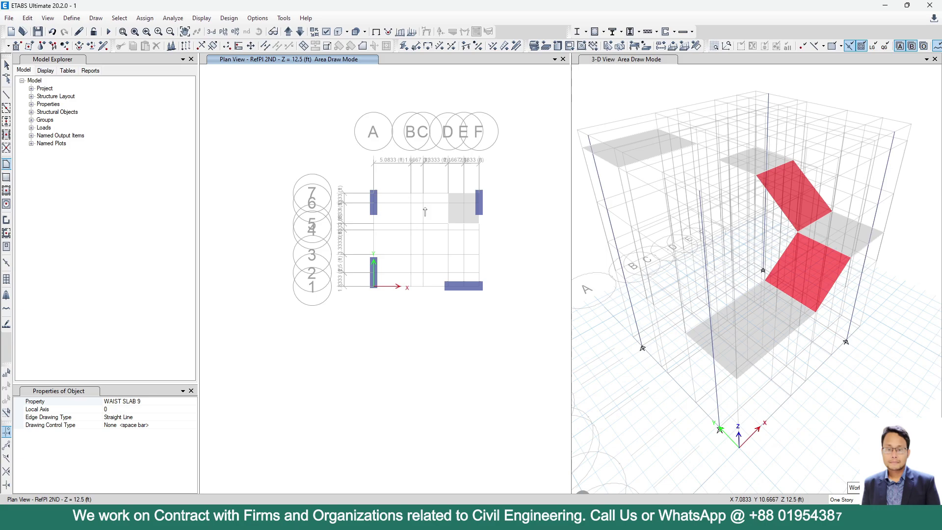
{"action": "scroll", "coordinate": [473, 235], "scroll_direction": "up", "scroll_amount": 3}
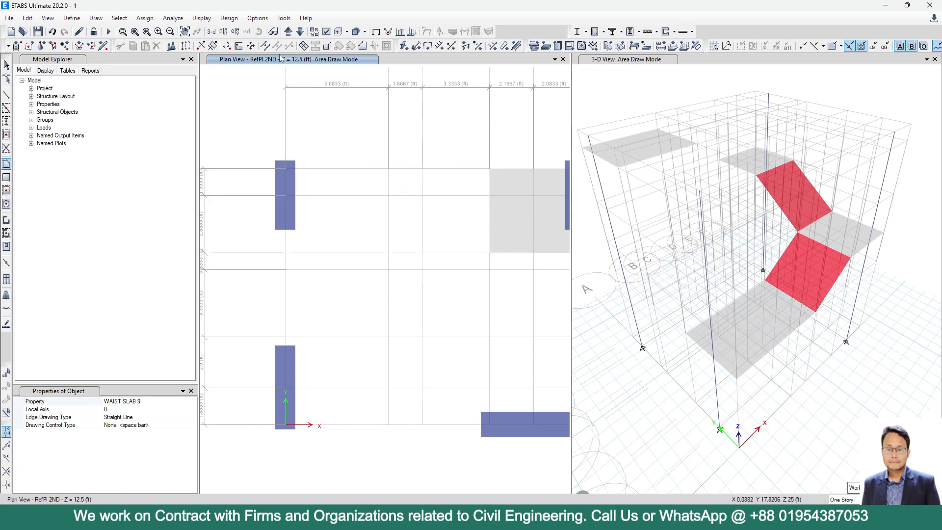
{"action": "left_click", "coordinate": [288, 32]}
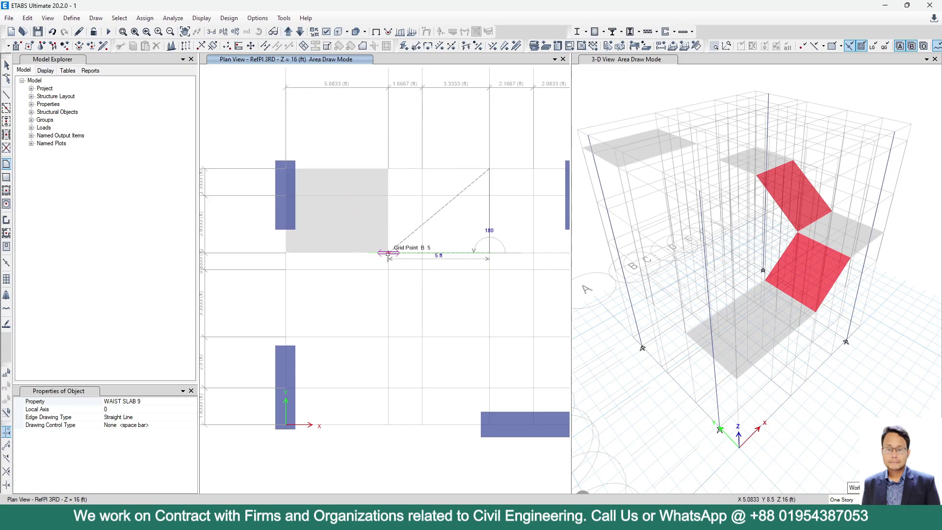
{"action": "double_click", "coordinate": [388, 169]}
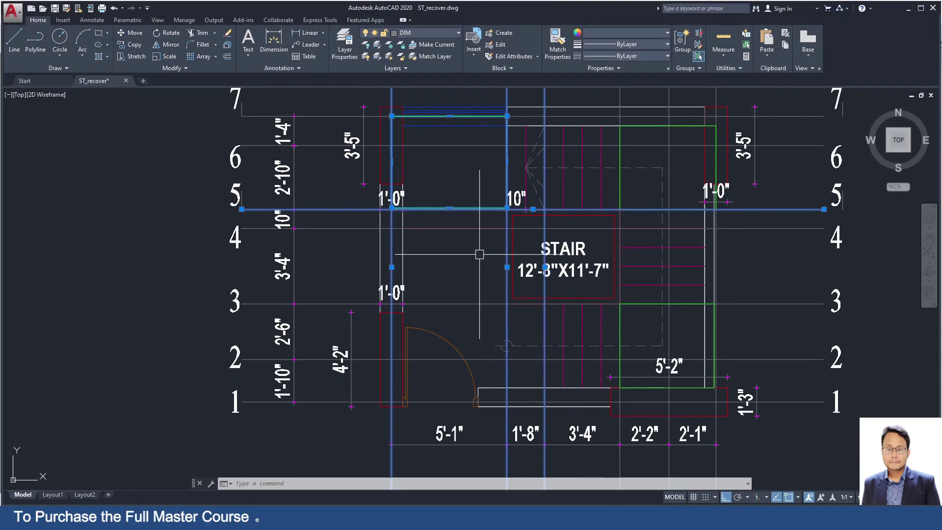
Switch back to ETABS and draw the fourth WAIST SLAB 9 flight from A-5 and B-5 on reference plane 3RD up to B-4 and A-4 on Story2
{"action": "scroll", "coordinate": [479, 254], "scroll_direction": "up", "scroll_amount": 2}
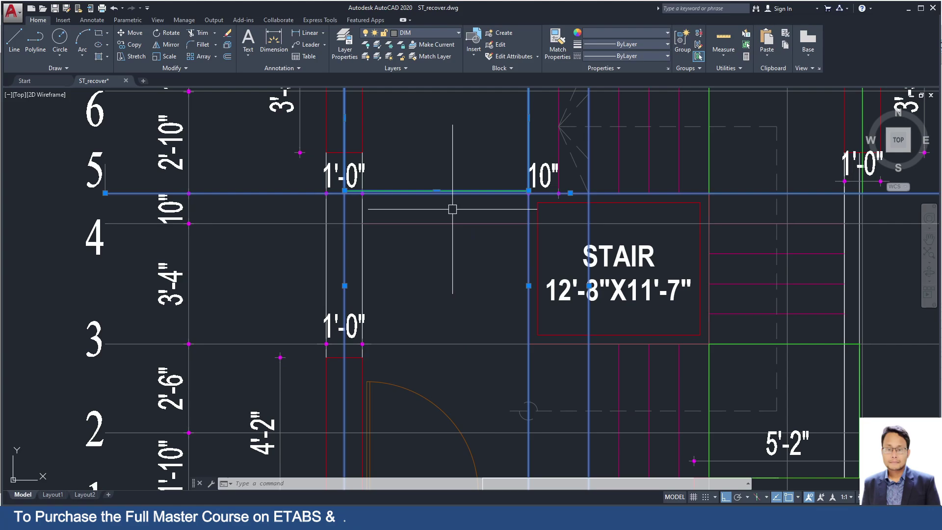
{"action": "left_click", "coordinate": [907, 11]}
{"action": "left_click", "coordinate": [286, 253]}
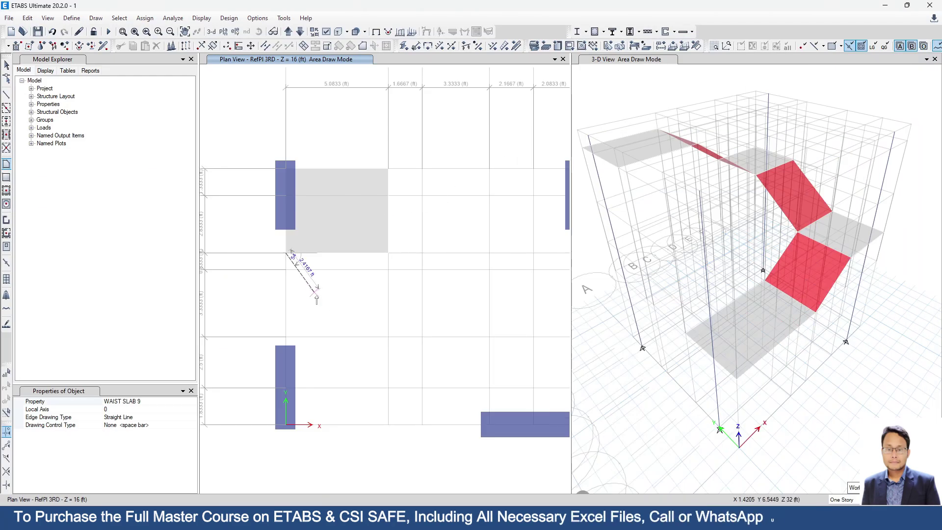
{"action": "left_click", "coordinate": [387, 254]}
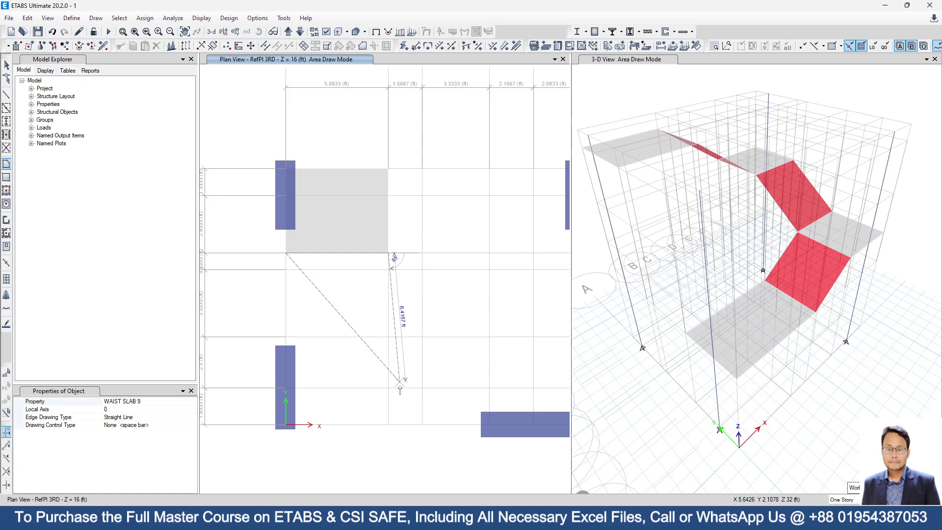
{"action": "left_click", "coordinate": [288, 32]}
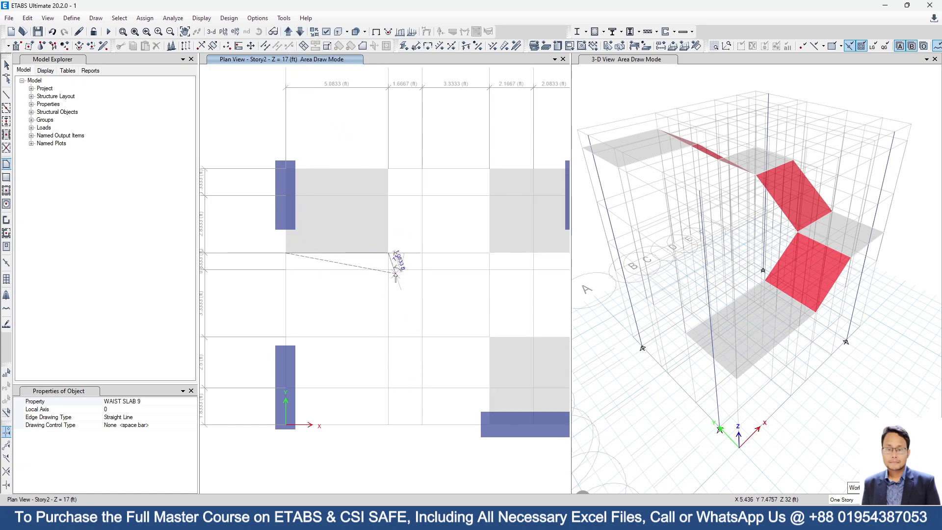
{"action": "scroll", "coordinate": [390, 275], "scroll_direction": "up", "scroll_amount": 2}
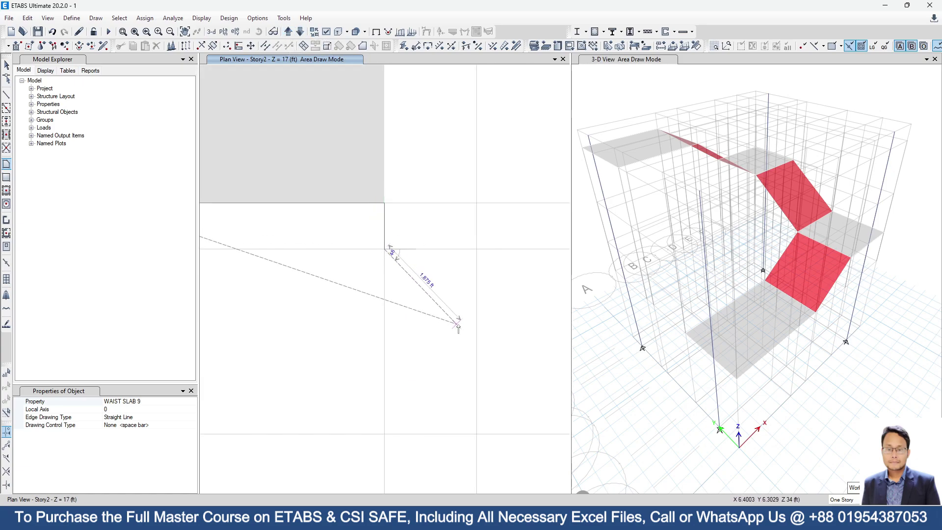
{"action": "scroll", "coordinate": [481, 320], "scroll_direction": "down", "scroll_amount": 2}
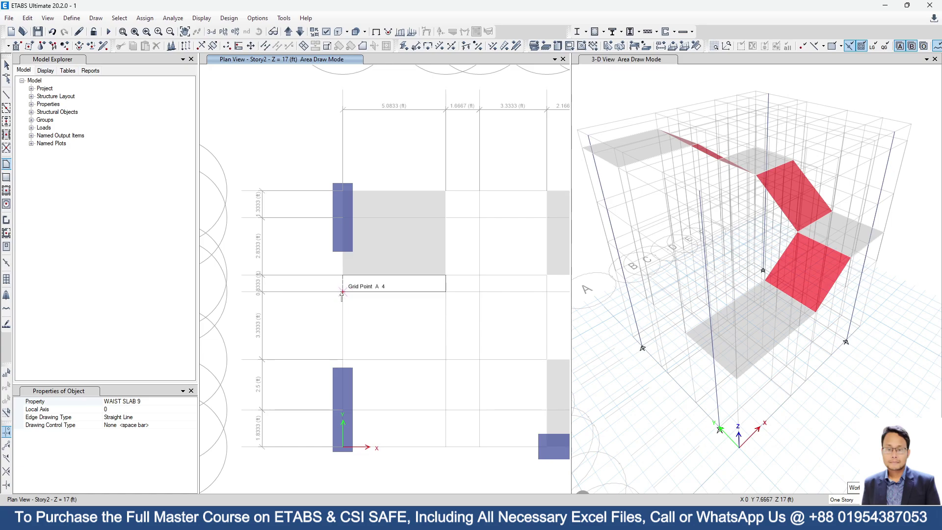
{"action": "double_click", "coordinate": [344, 293]}
{"action": "left_click", "coordinate": [7, 65]}
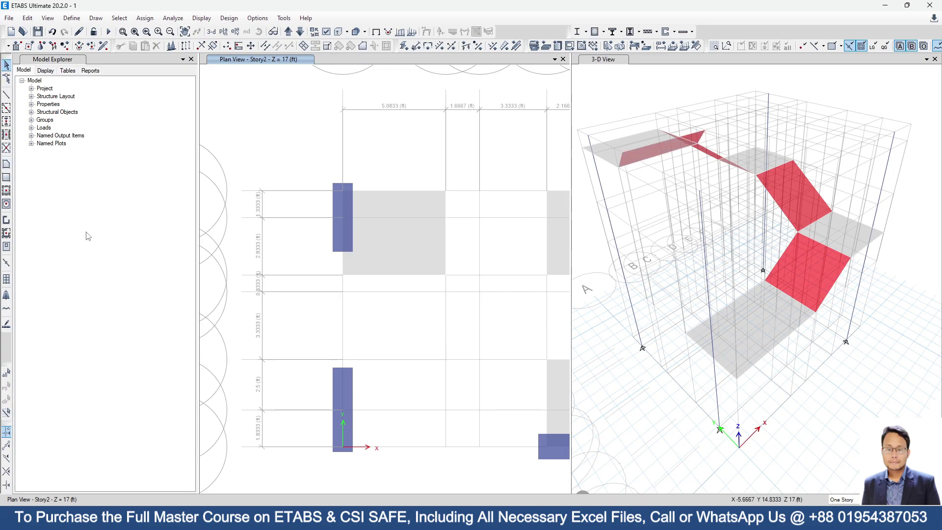
Draw the Story2 floor area as a Slab 6 floor with corners A-4, A-1, B-1 and B-4
{"action": "left_click", "coordinate": [7, 165]}
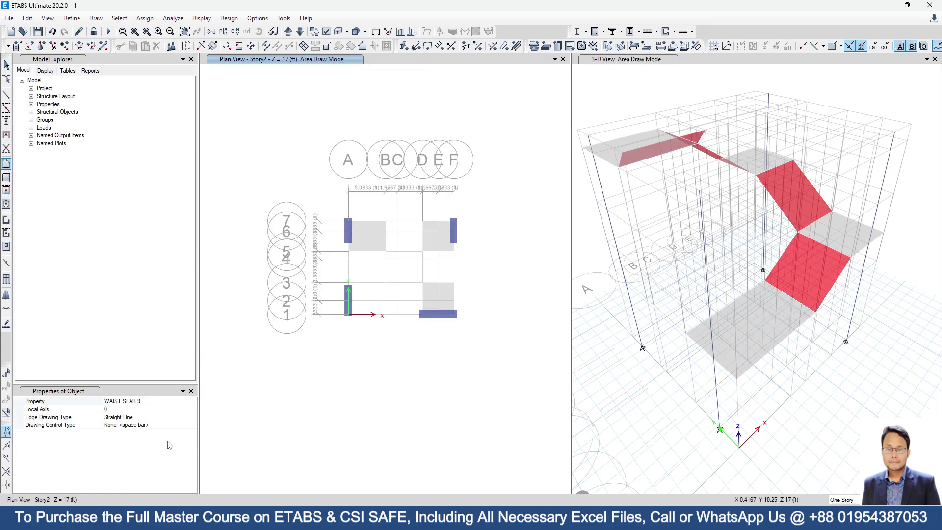
{"action": "left_click", "coordinate": [192, 402]}
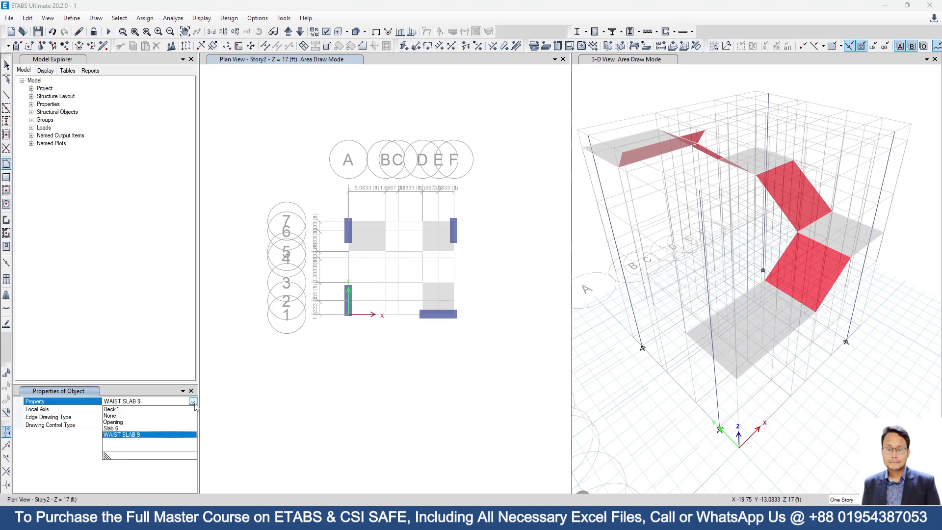
{"action": "left_click", "coordinate": [123, 428]}
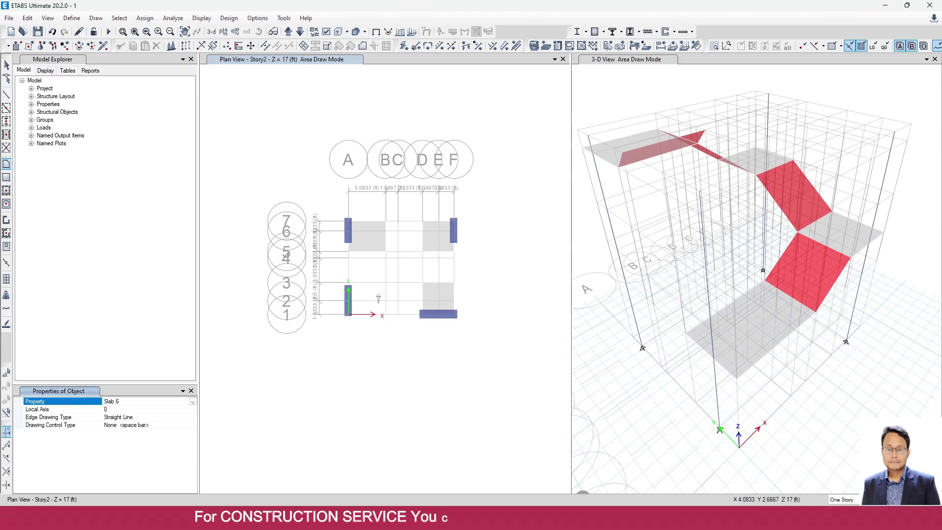
{"action": "scroll", "coordinate": [342, 291], "scroll_direction": "up", "scroll_amount": 3}
{"action": "left_click", "coordinate": [363, 202]}
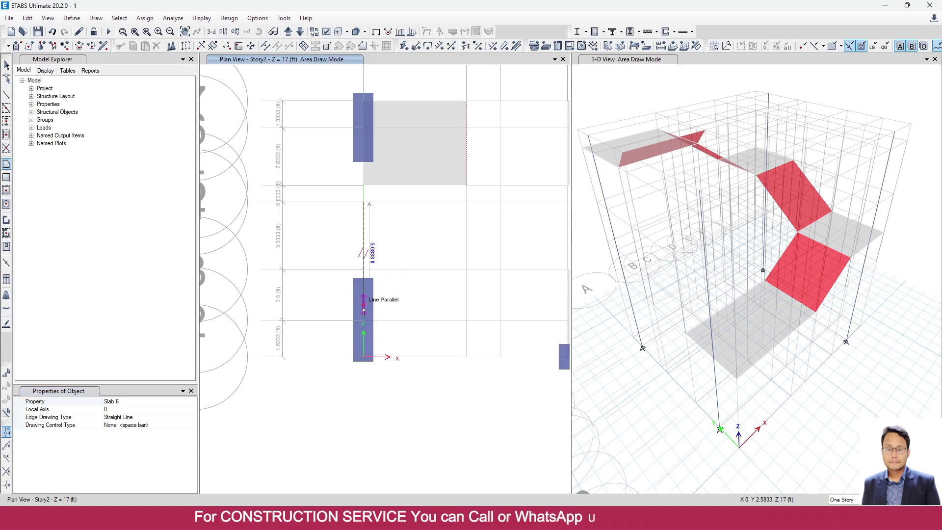
{"action": "left_click", "coordinate": [363, 358]}
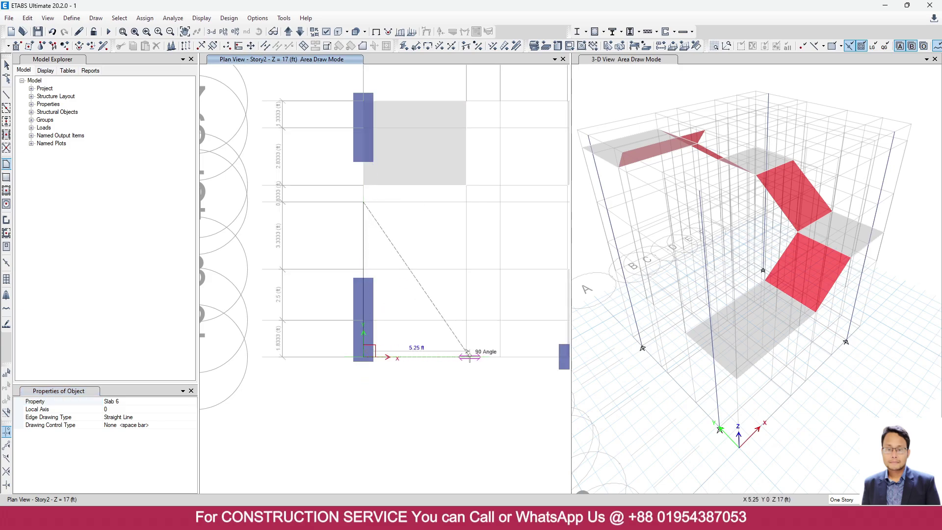
{"action": "left_click", "coordinate": [462, 357]}
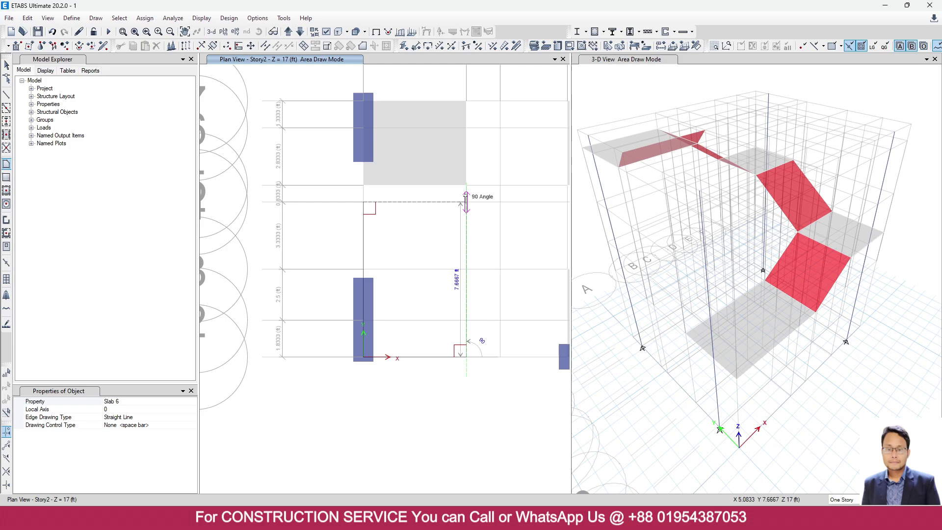
{"action": "scroll", "coordinate": [464, 203], "scroll_direction": "up", "scroll_amount": 3}
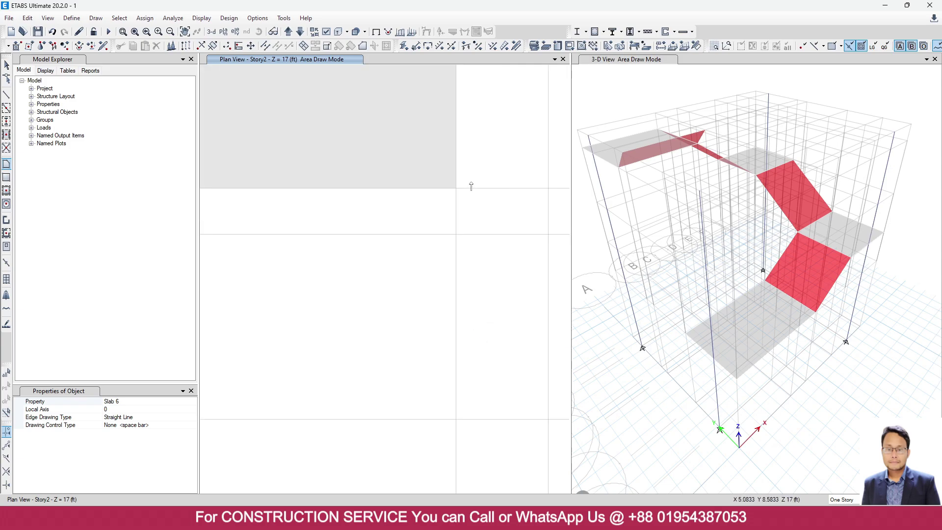
{"action": "left_click", "coordinate": [455, 236]}
{"action": "key", "text": "Return"}
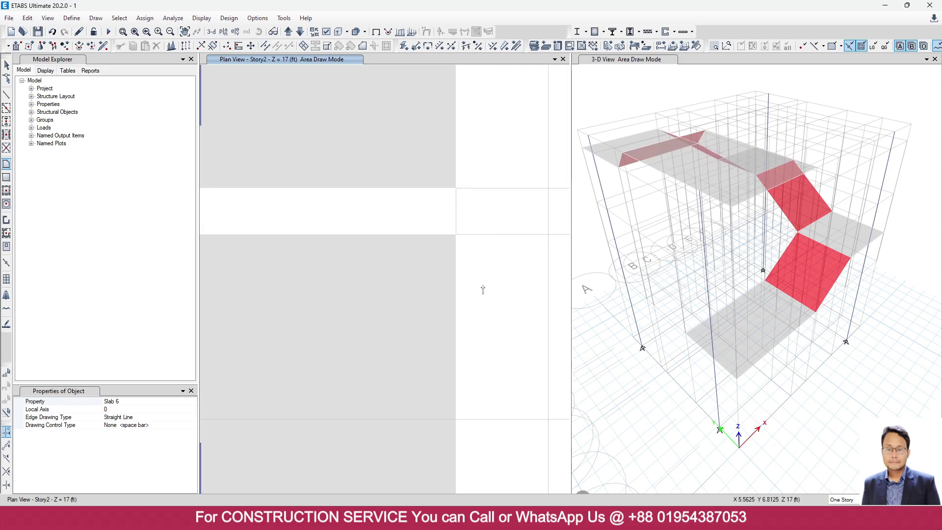
{"action": "scroll", "coordinate": [482, 290], "scroll_direction": "down", "scroll_amount": 3}
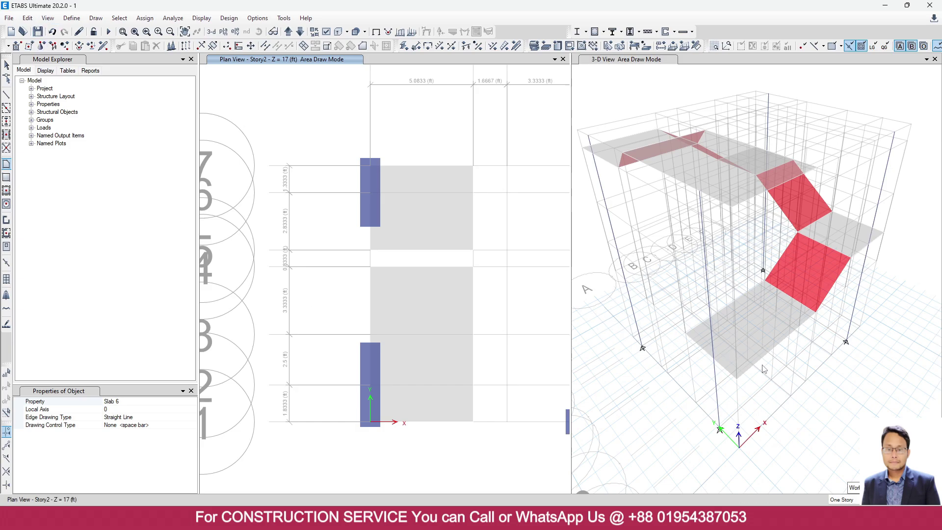
{"action": "middle_click_drag", "start_coordinate": [685, 420], "coordinate": [662, 404], "text": "shift"}
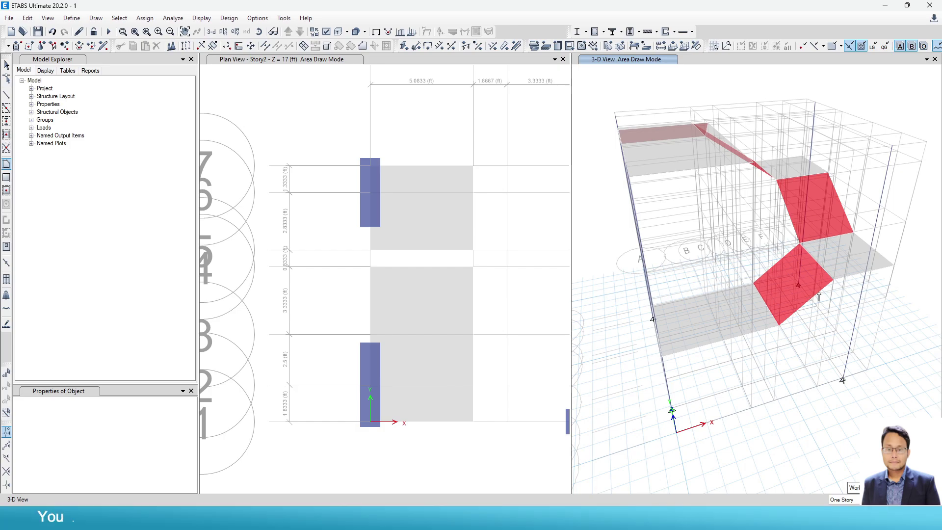
{"action": "key", "text": "Escape"}
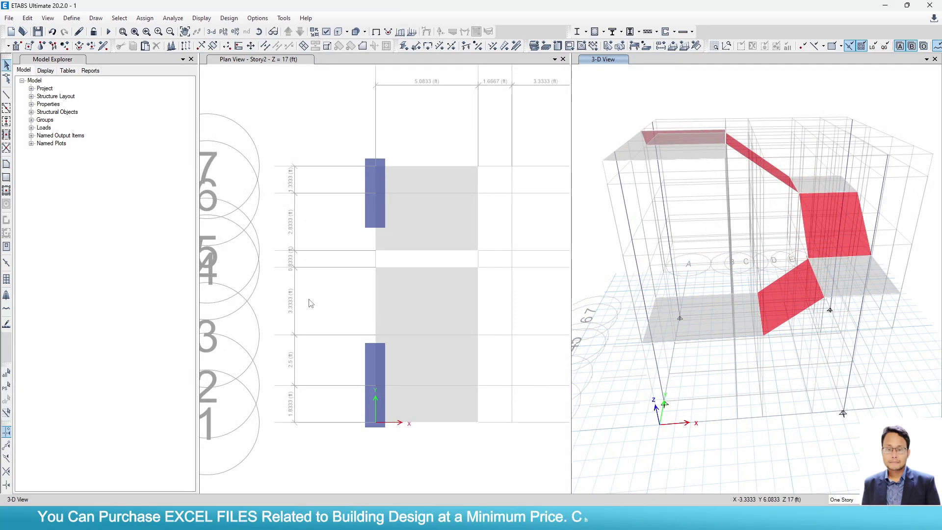
Set the line drawing property to the B 12X18 frame section and close the plan view, keeping only the 3-D view
{"action": "left_click", "coordinate": [7, 96]}
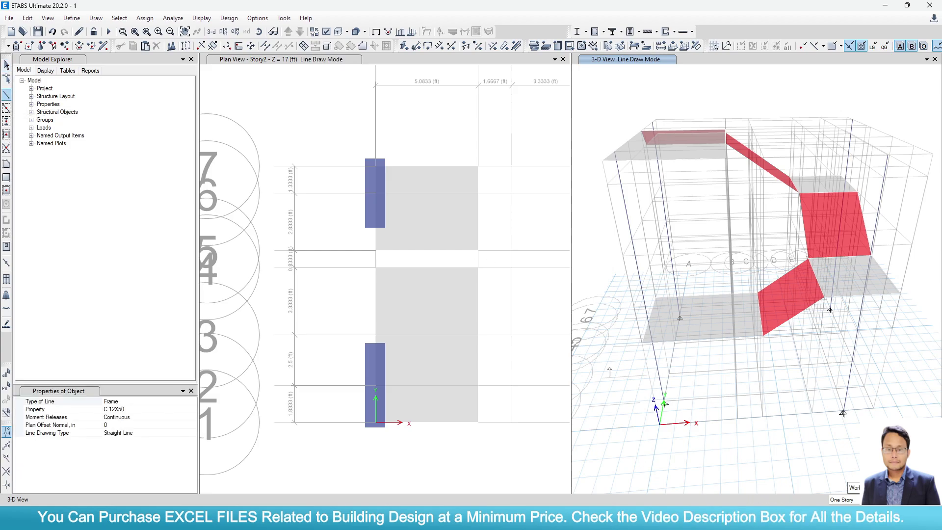
{"action": "left_click", "coordinate": [193, 409]}
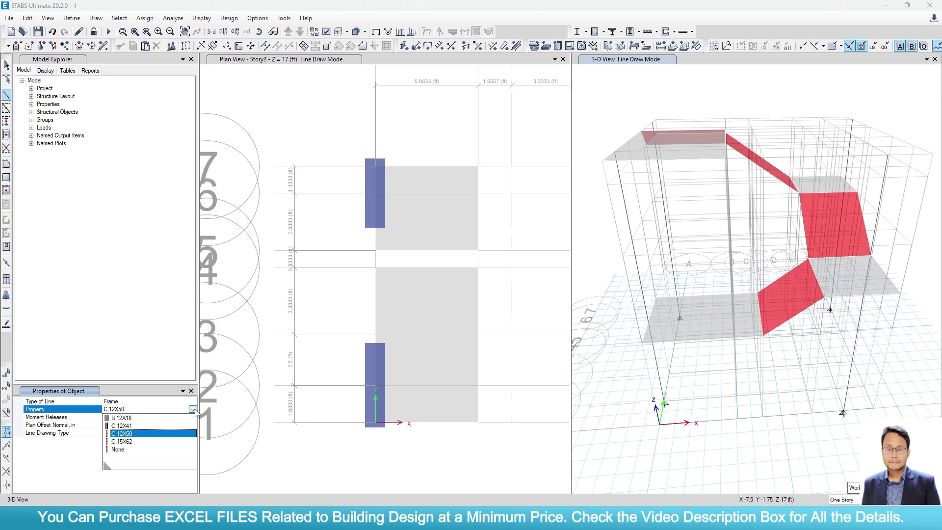
{"action": "left_click", "coordinate": [125, 418]}
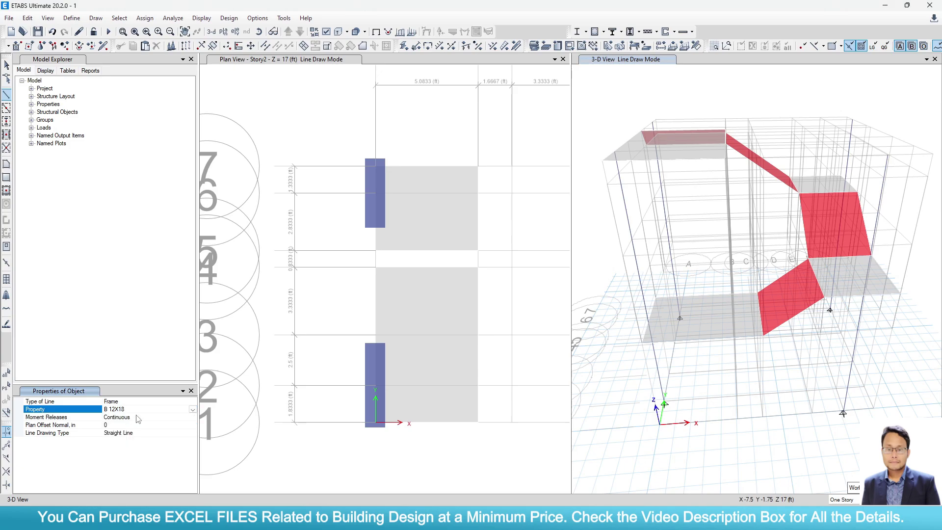
{"action": "left_click", "coordinate": [563, 59]}
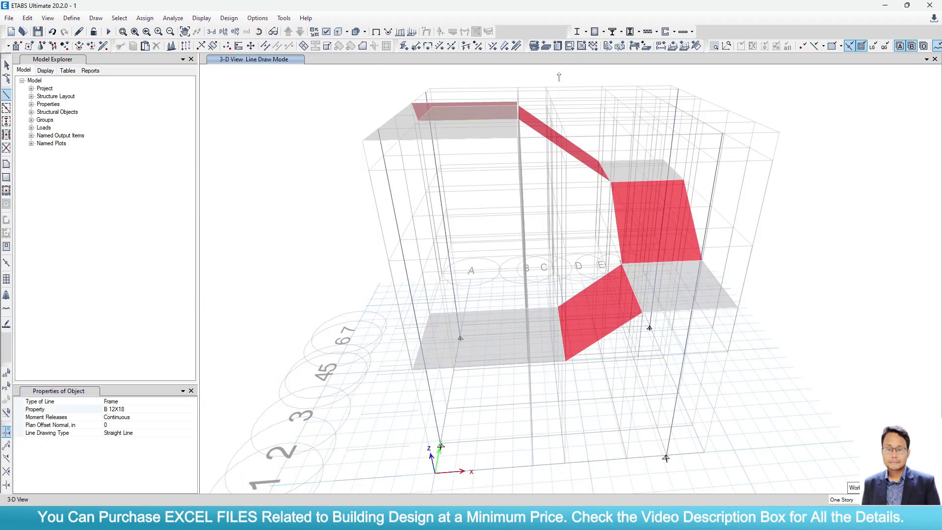
{"action": "scroll", "coordinate": [525, 438], "scroll_direction": "up", "scroll_amount": 3}
{"action": "scroll", "coordinate": [519, 440], "scroll_direction": "down", "scroll_amount": 3}
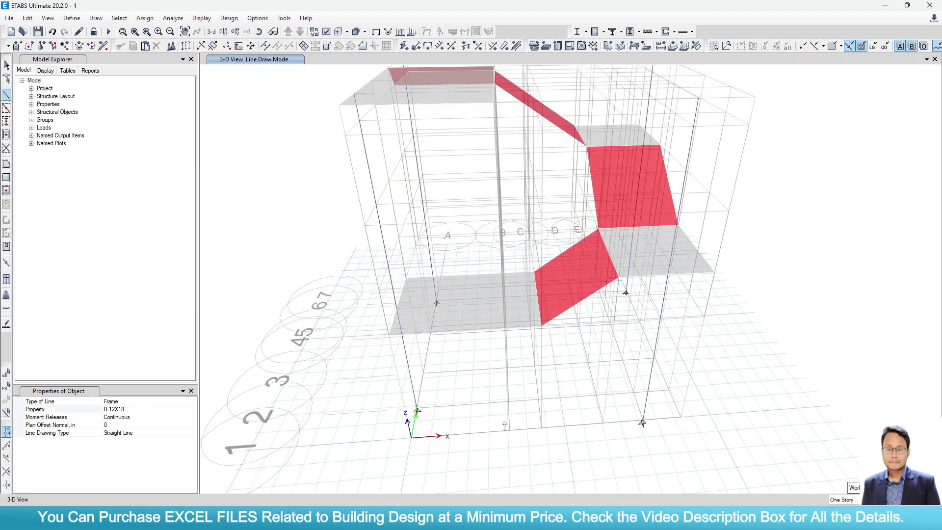
{"action": "scroll", "coordinate": [483, 441], "scroll_direction": "up", "scroll_amount": 1}
{"action": "scroll", "coordinate": [473, 441], "scroll_direction": "down", "scroll_amount": 2}
{"action": "scroll", "coordinate": [431, 372], "scroll_direction": "up", "scroll_amount": 5}
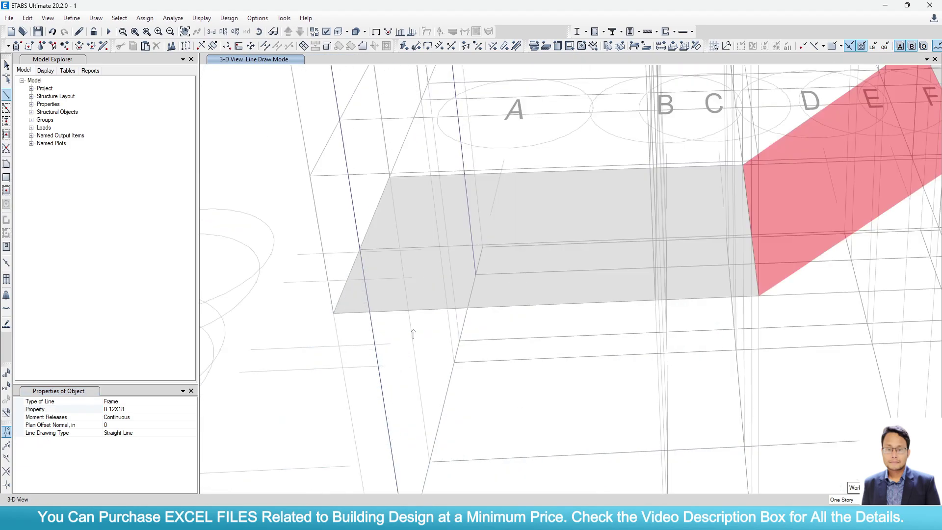
{"action": "scroll", "coordinate": [273, 293], "scroll_direction": "down", "scroll_amount": 3}
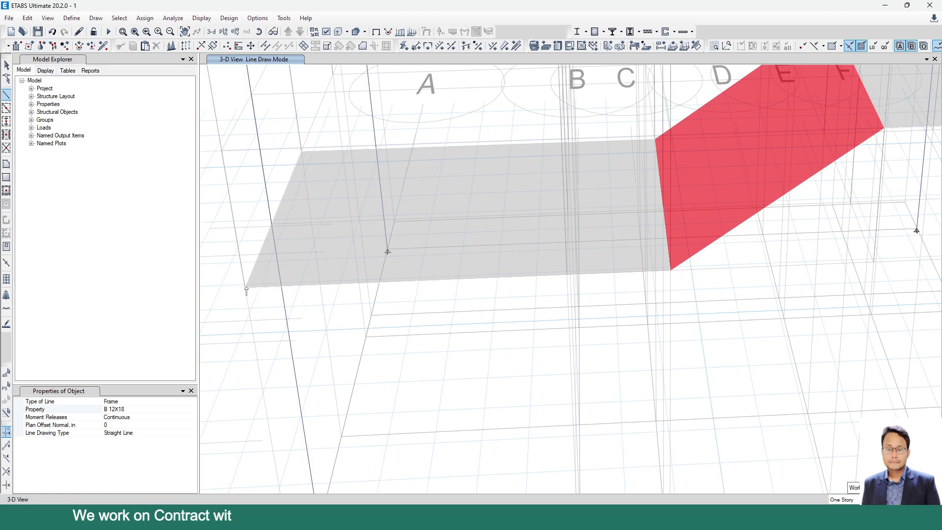
{"action": "left_click", "coordinate": [246, 288]}
{"action": "middle_click_drag", "start_coordinate": [545, 394], "coordinate": [616, 377], "text": "shift"}
{"action": "scroll", "coordinate": [564, 434], "scroll_direction": "up", "scroll_amount": 5}
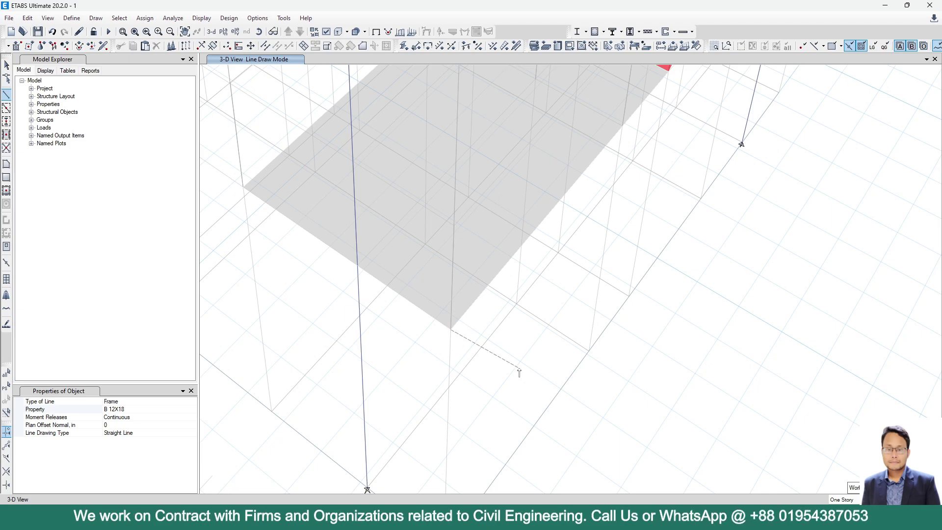
{"action": "scroll", "coordinate": [515, 372], "scroll_direction": "down", "scroll_amount": 10}
{"action": "scroll", "coordinate": [510, 343], "scroll_direction": "up", "scroll_amount": 10}
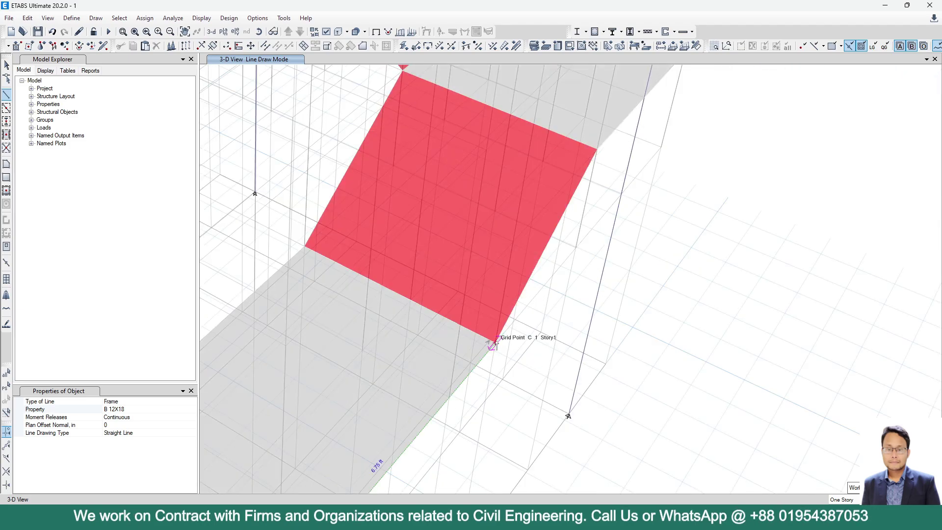
{"action": "key", "text": "Escape"}
Turn off the grid system's visibility in the 3-D view
{"action": "scroll", "coordinate": [494, 344], "scroll_direction": "down", "scroll_amount": 10}
{"action": "mouse_move", "coordinate": [652, 364]}
{"action": "middle_mouse_down", "text": "shift"}
{"action": "mouse_move", "coordinate": [632, 410]}
{"action": "mouse_move", "coordinate": [568, 408]}
{"action": "middle_mouse_up", "text": "shift"}
{"action": "right_click", "coordinate": [329, 150]}
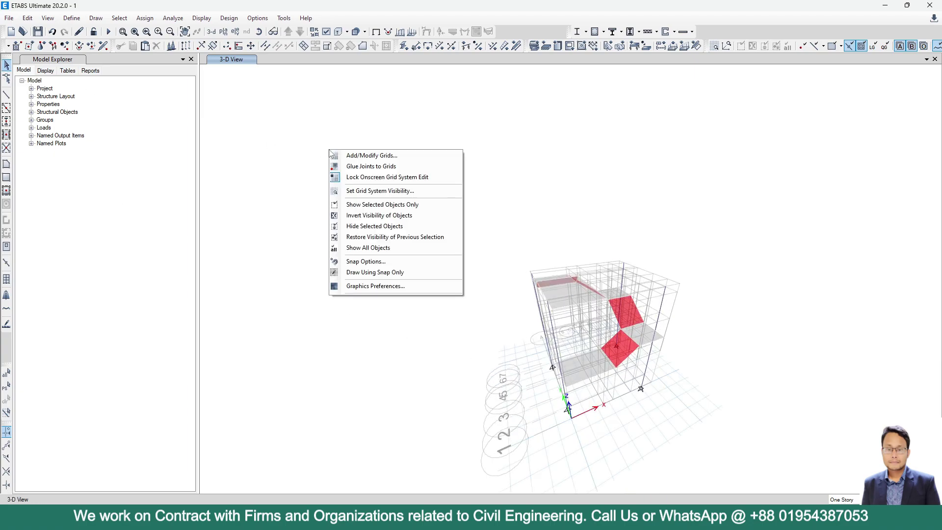
{"action": "left_click", "coordinate": [378, 194]}
Draw a B 12X18 beam along the outer edge of the Story1 entrance floor from A-1 to C-1
{"action": "scroll", "coordinate": [579, 423], "scroll_direction": "up", "scroll_amount": 5}
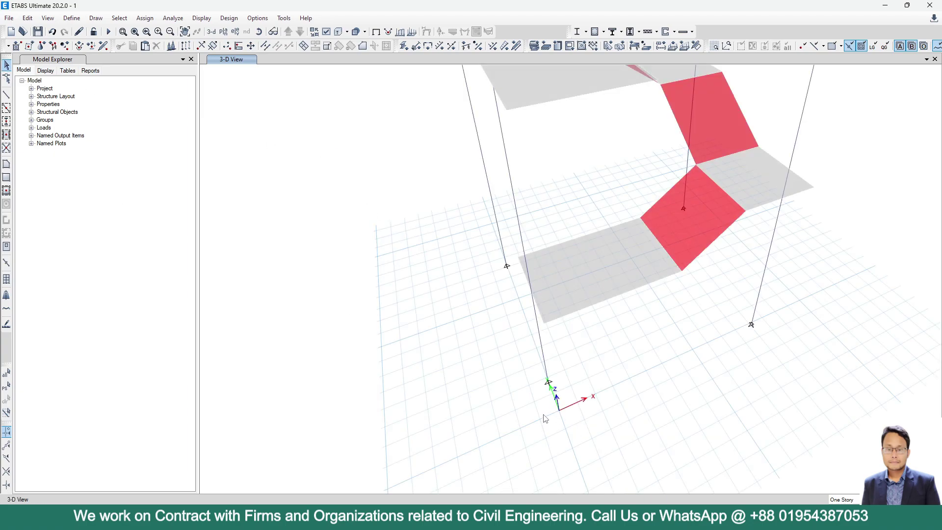
{"action": "middle_click_drag", "start_coordinate": [545, 418], "coordinate": [365, 266], "text": "shift"}
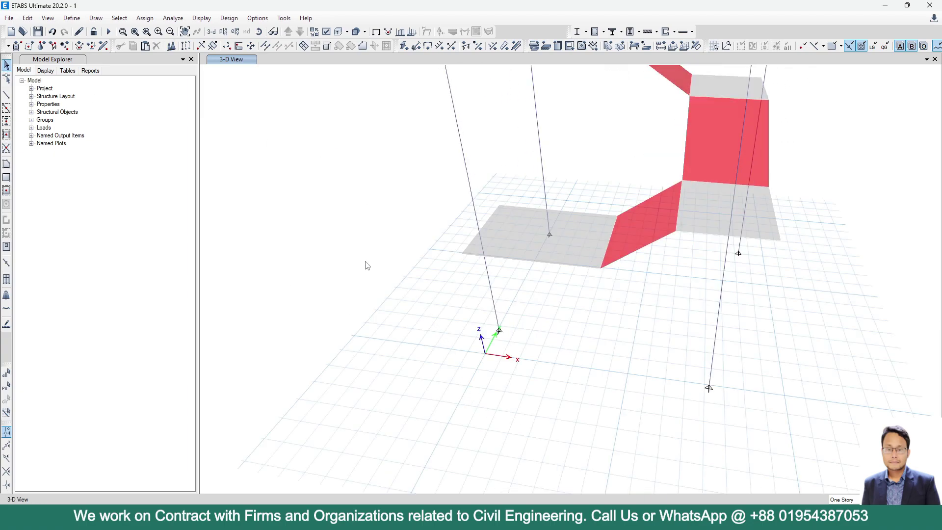
{"action": "left_click", "coordinate": [6, 95]}
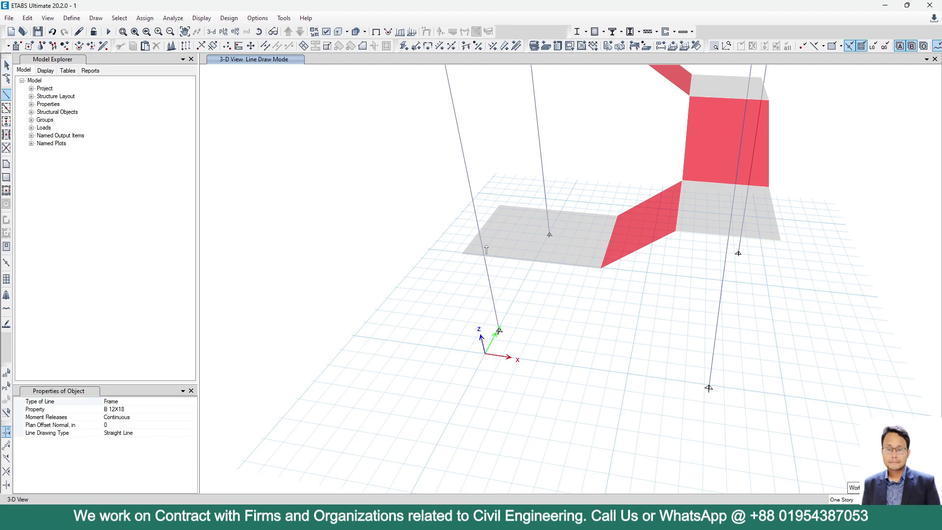
{"action": "scroll", "coordinate": [485, 249], "scroll_direction": "up", "scroll_amount": 3}
{"action": "scroll", "coordinate": [424, 294], "scroll_direction": "down", "scroll_amount": 3}
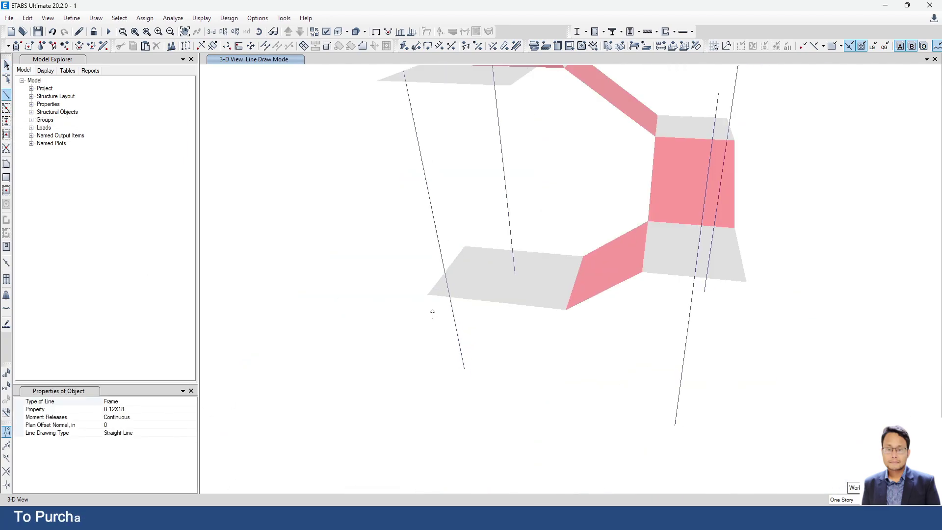
{"action": "middle_click_drag", "start_coordinate": [430, 311], "coordinate": [487, 350], "text": "shift"}
{"action": "left_click", "coordinate": [488, 349]}
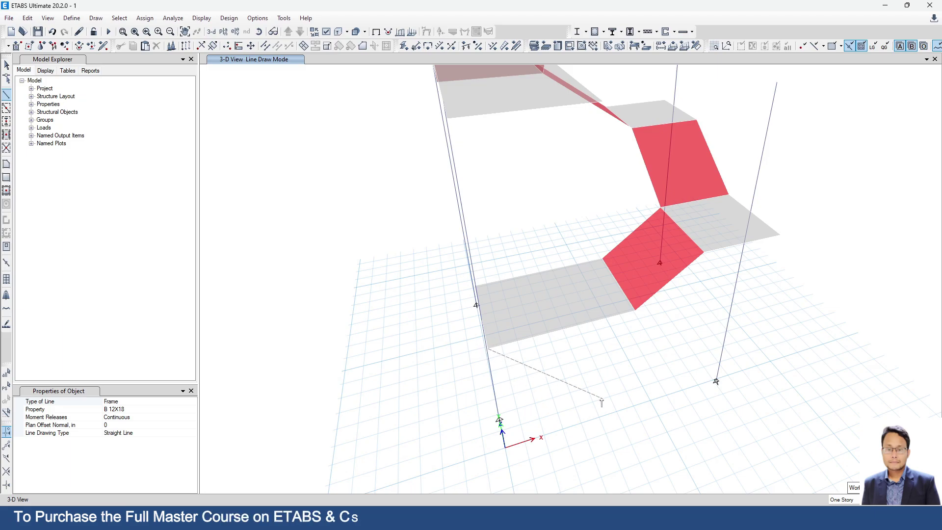
{"action": "scroll", "coordinate": [633, 310], "scroll_direction": "up", "scroll_amount": 3}
{"action": "left_click", "coordinate": [630, 300]}
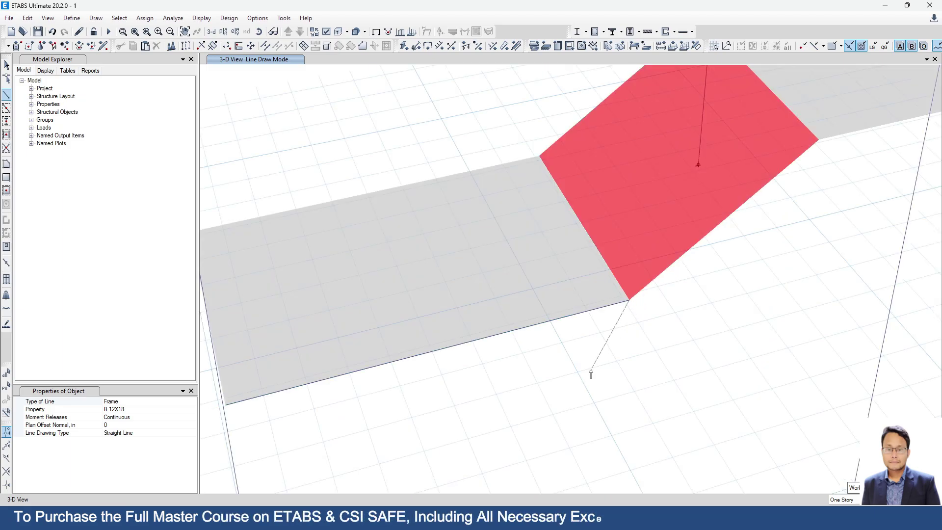
Continue the B 12X18 beams up the first flight's outer edge to D-1 on reference plane 1ST and along the landing to F-1
{"action": "scroll", "coordinate": [637, 334], "scroll_direction": "down", "scroll_amount": 3}
{"action": "left_click", "coordinate": [674, 286]}
{"action": "right_click", "coordinate": [680, 296]}
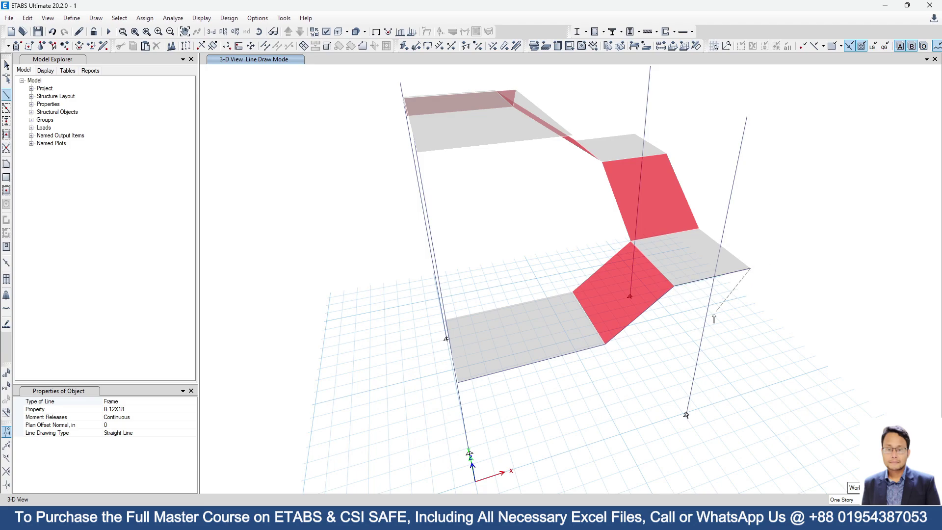
Continue the B 12X18 beams along the first landing's outer edge to F-3 and up the second flight to F-5
{"action": "scroll", "coordinate": [713, 319], "scroll_direction": "down", "scroll_amount": 5}
{"action": "scroll", "coordinate": [635, 374], "scroll_direction": "up", "scroll_amount": 6}
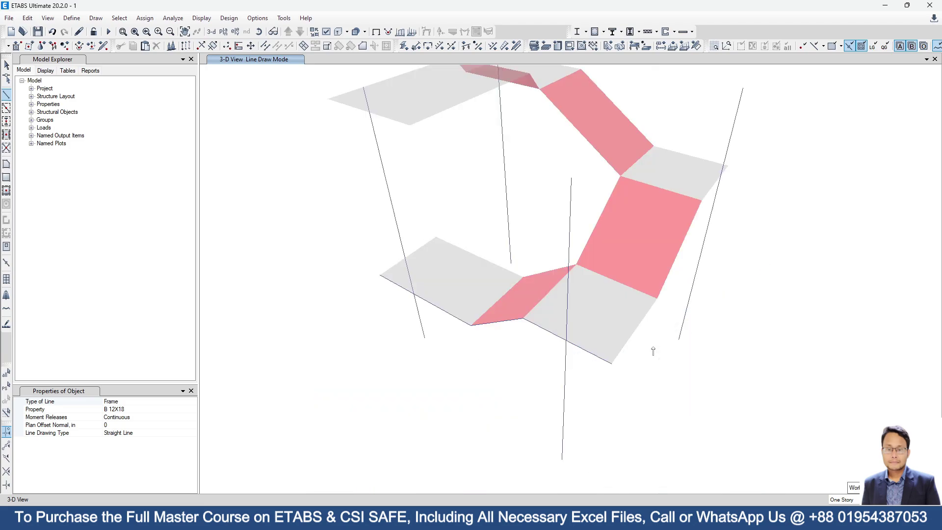
{"action": "left_click", "coordinate": [659, 298]}
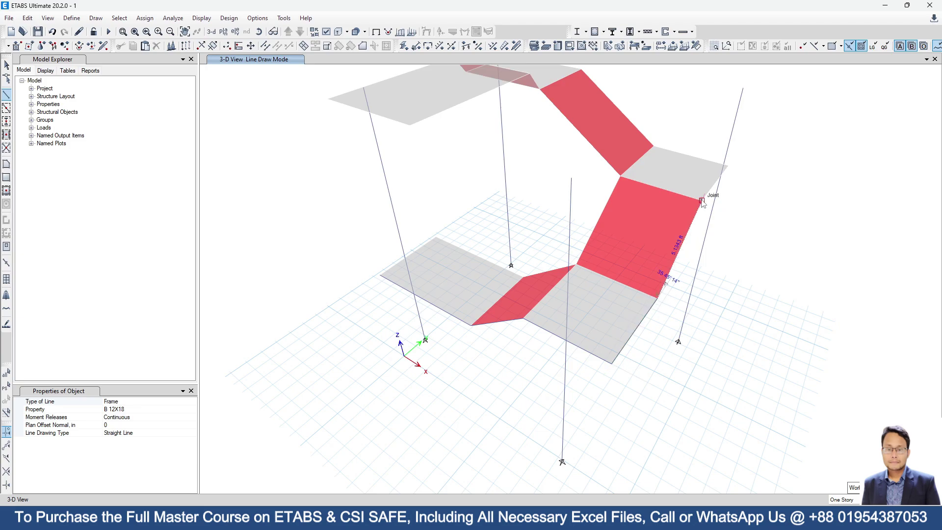
{"action": "middle_click_drag", "start_coordinate": [706, 211], "coordinate": [699, 267], "text": "shift"}
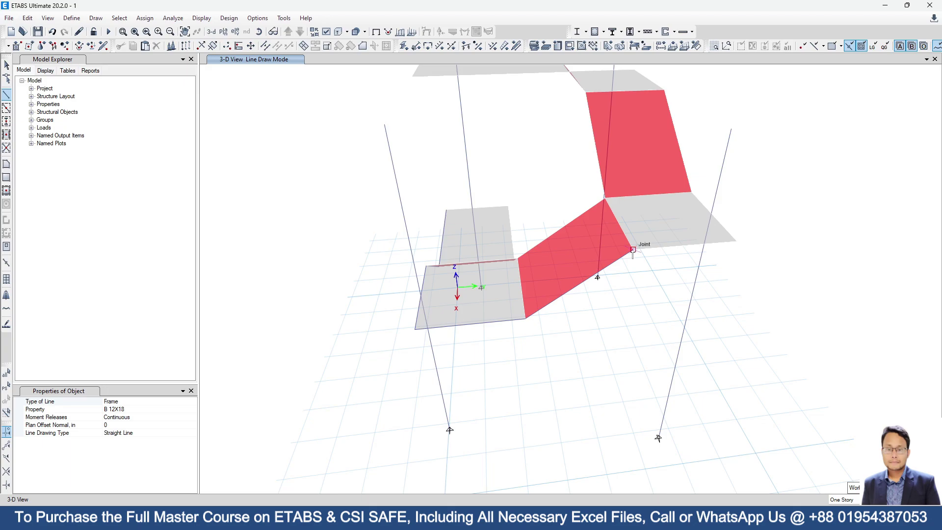
Extend the B 12X18 beams around the second landing through F-7 and D-7, and up the third flight to B-7
{"action": "scroll", "coordinate": [691, 309], "scroll_direction": "down", "scroll_amount": 5}
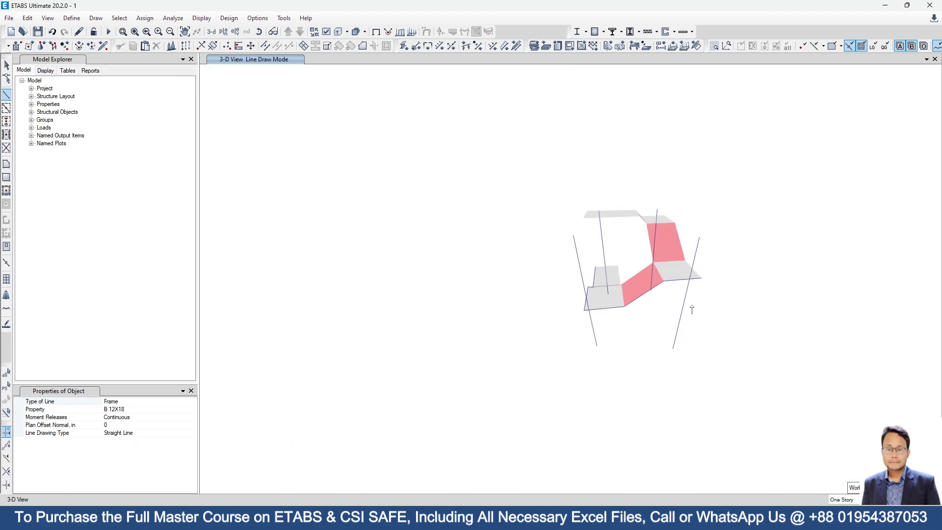
{"action": "middle_click_drag", "start_coordinate": [692, 308], "coordinate": [622, 361], "text": "shift"}
{"action": "scroll", "coordinate": [638, 322], "scroll_direction": "up", "scroll_amount": 5}
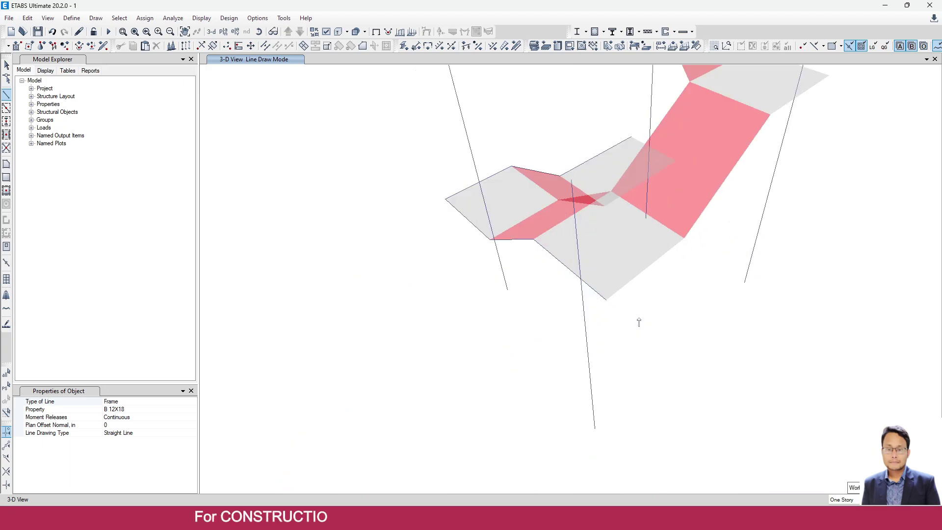
{"action": "left_click", "coordinate": [684, 238]}
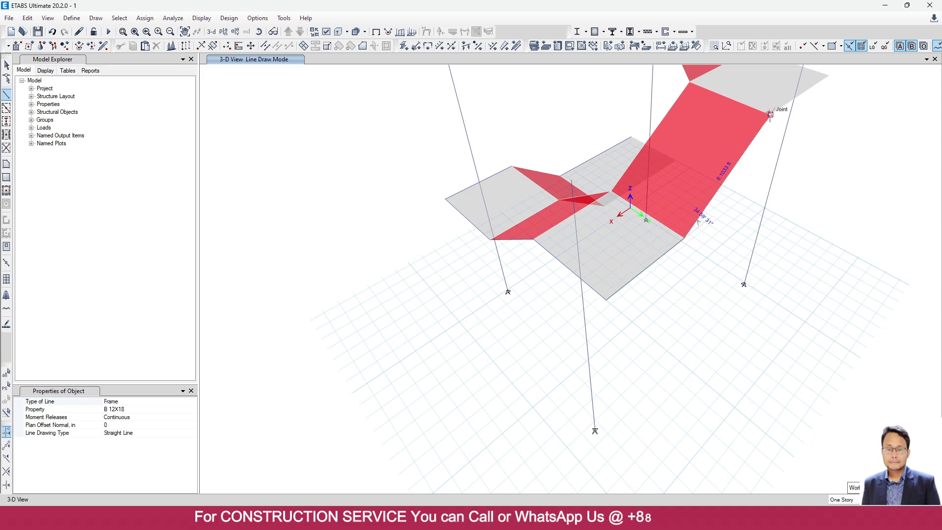
{"action": "middle_click_drag", "start_coordinate": [839, 155], "coordinate": [746, 216]}
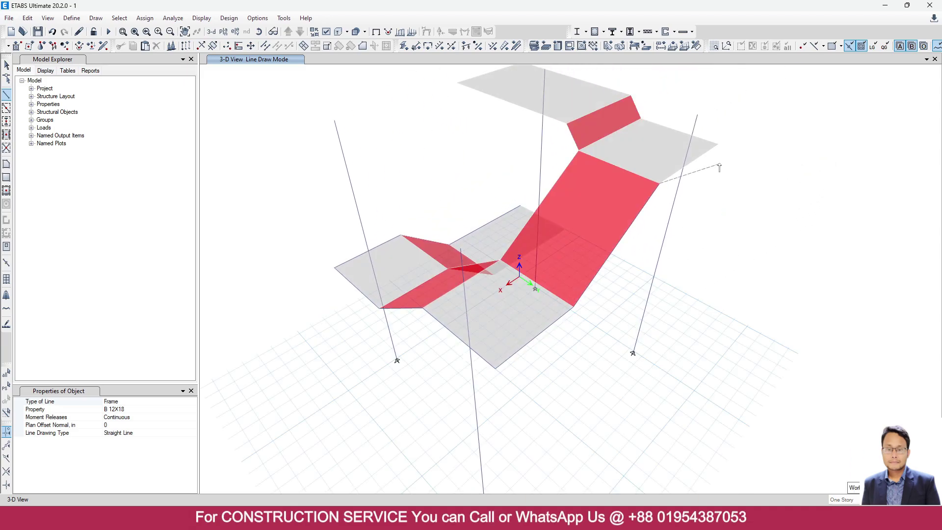
Complete the B 12X18 beams from B-7 around the third landing, up the last flight and along Story2's outer edge, and end drawing
{"action": "scroll", "coordinate": [686, 269], "scroll_direction": "down", "scroll_amount": 3}
{"action": "middle_click_drag", "start_coordinate": [686, 269], "coordinate": [655, 315], "text": "shift"}
{"action": "scroll", "coordinate": [647, 338], "scroll_direction": "up", "scroll_amount": 5}
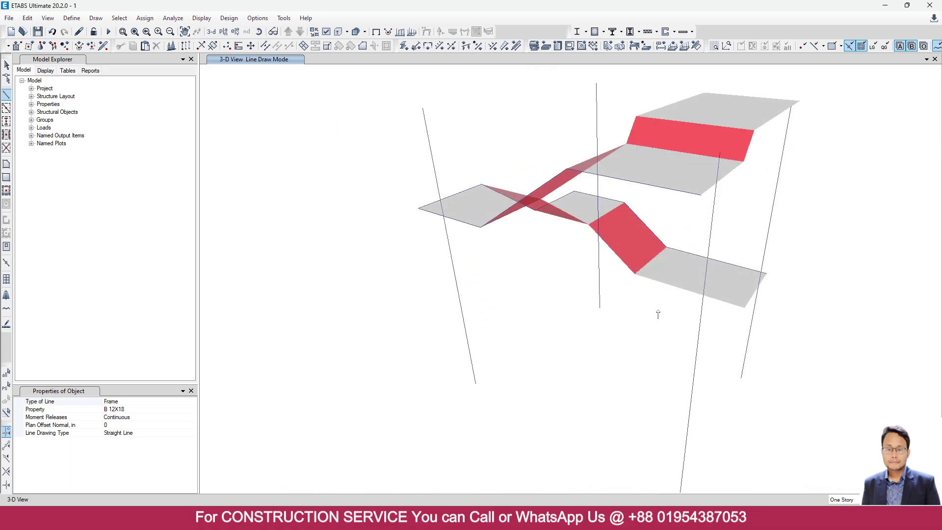
{"action": "left_click", "coordinate": [700, 196]}
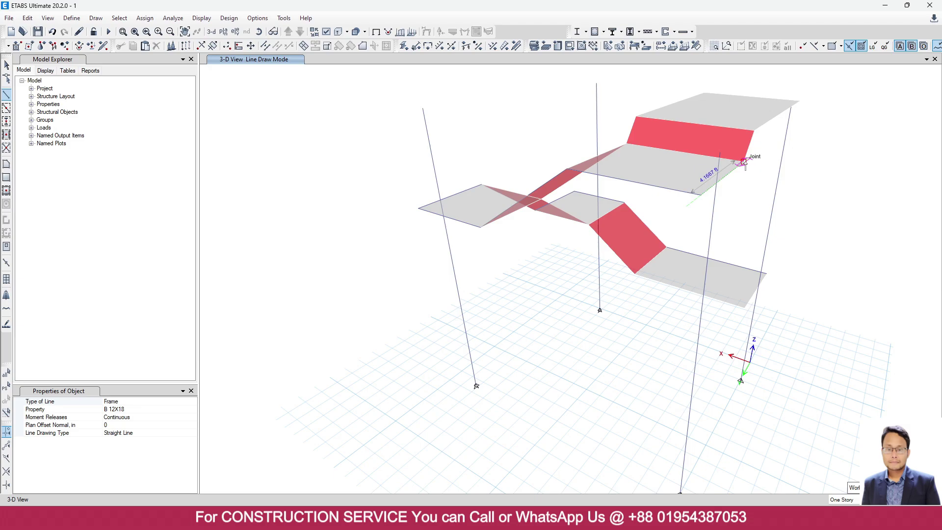
{"action": "left_click", "coordinate": [743, 161]}
{"action": "middle_click_drag", "start_coordinate": [751, 180], "coordinate": [687, 227]}
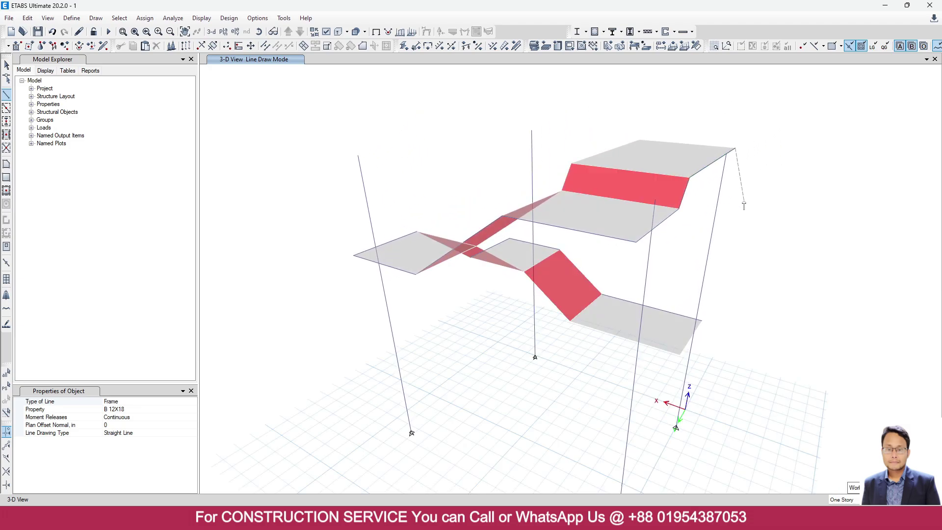
{"action": "left_click", "coordinate": [7, 65]}
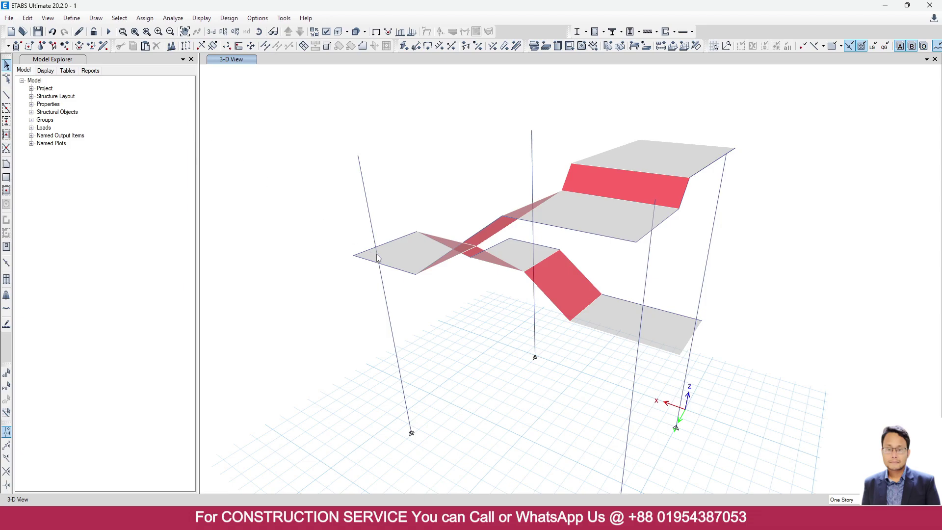
{"action": "scroll", "coordinate": [377, 258], "scroll_direction": "down", "scroll_amount": 3}
{"action": "middle_click_drag", "start_coordinate": [418, 321], "coordinate": [471, 393], "text": "shift"}
{"action": "scroll", "coordinate": [526, 273], "scroll_direction": "up", "scroll_amount": 3}
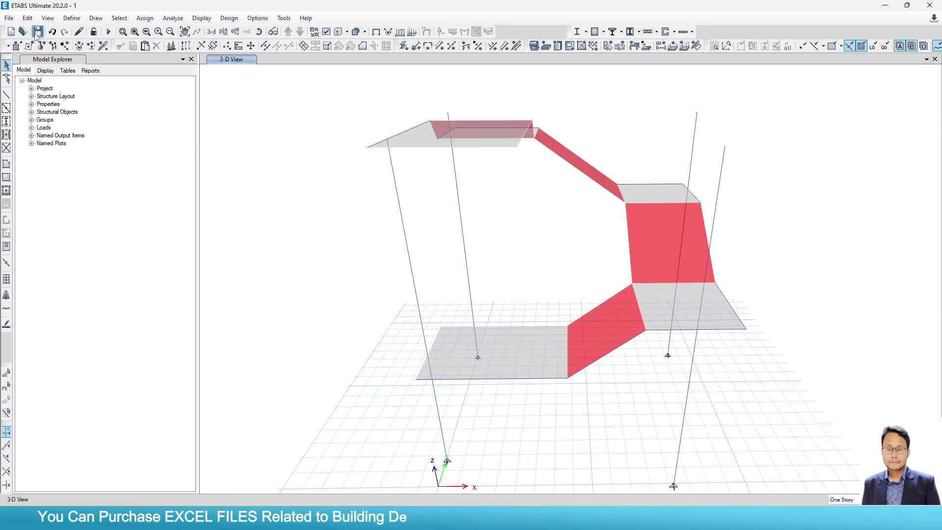
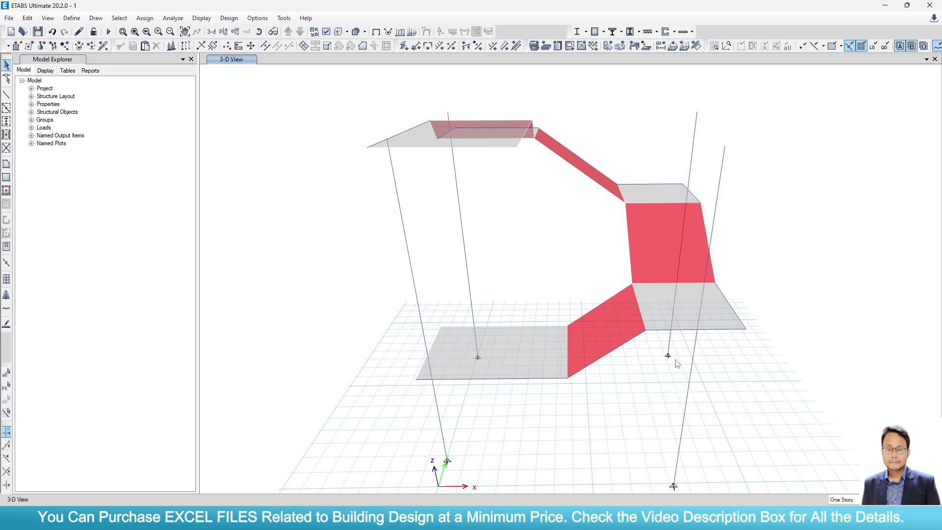
Add a second view window and set it to the default 3-D view
{"action": "left_click", "coordinate": [926, 60]}
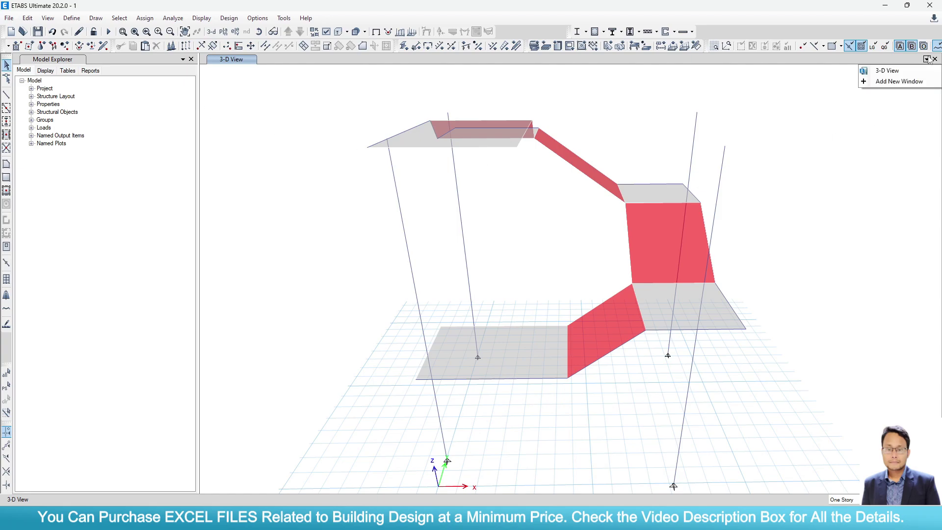
{"action": "left_click", "coordinate": [898, 80]}
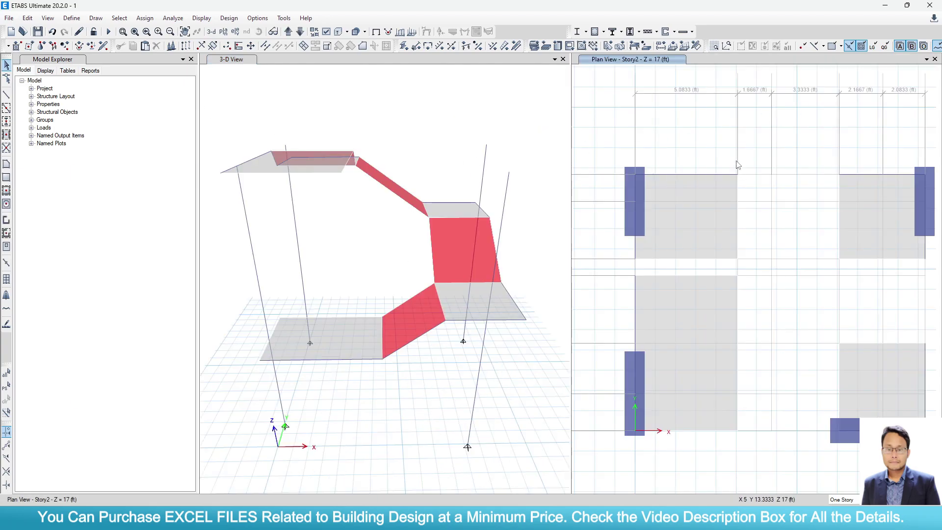
{"action": "left_click", "coordinate": [211, 32]}
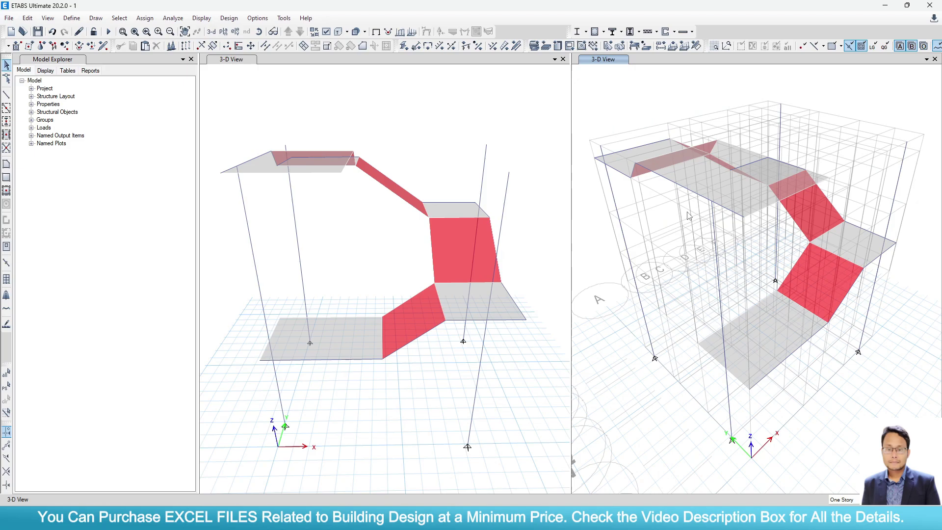
{"action": "left_click", "coordinate": [347, 124]}
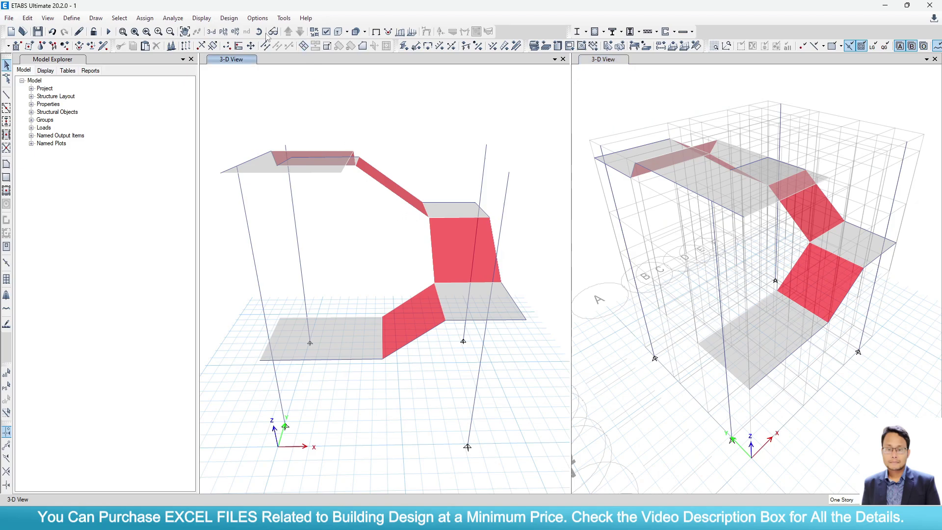
Switch the original 3-D window to the Story1 plan view
{"action": "left_click", "coordinate": [214, 34]}
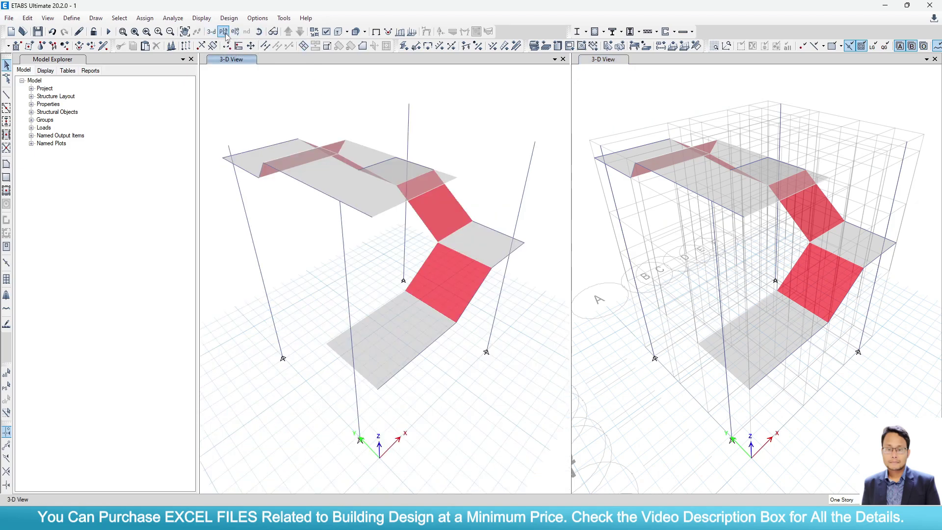
{"action": "left_click", "coordinate": [223, 31]}
{"action": "left_click", "coordinate": [416, 253]}
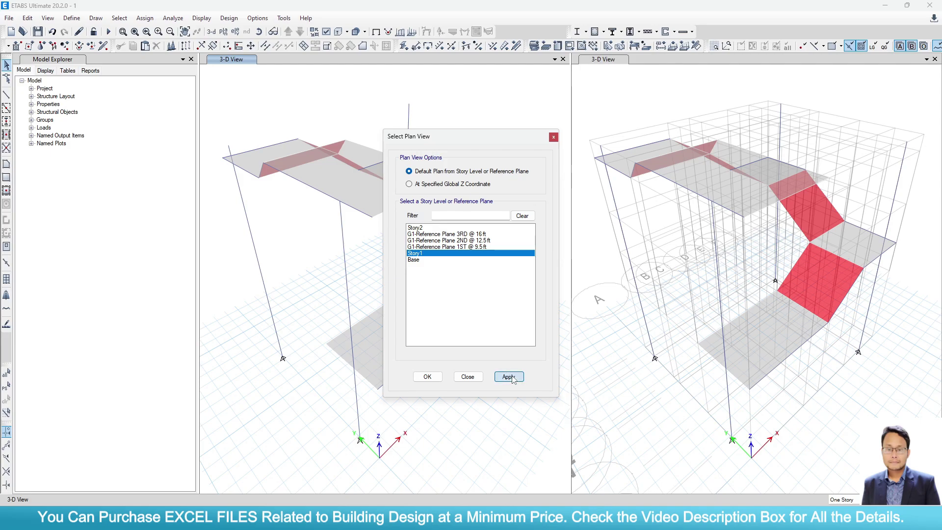
{"action": "left_click", "coordinate": [508, 376]}
{"action": "left_click", "coordinate": [427, 376]}
Turn on the grid system's visibility in the Story1 plan view
{"action": "scroll", "coordinate": [359, 248], "scroll_direction": "down", "scroll_amount": 3}
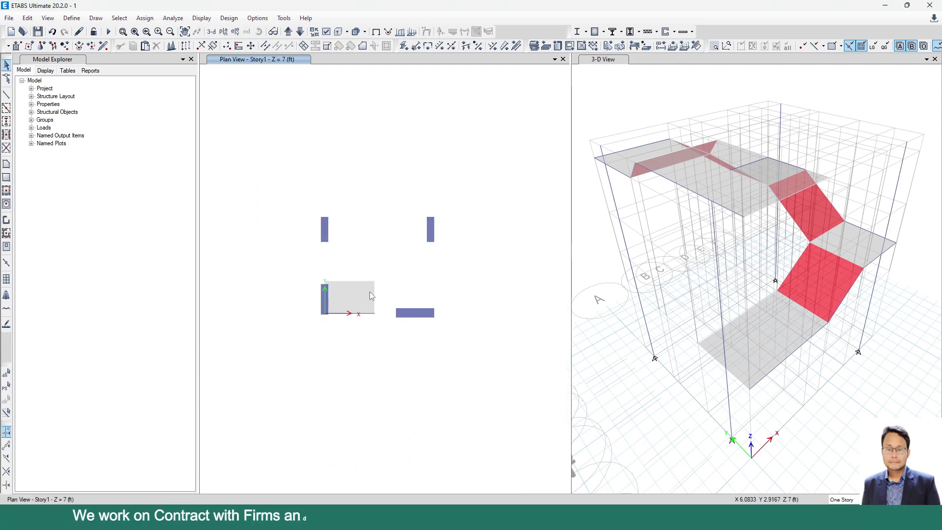
{"action": "right_click", "coordinate": [306, 132]}
{"action": "scroll", "coordinate": [337, 294], "scroll_direction": "up", "scroll_amount": 2}
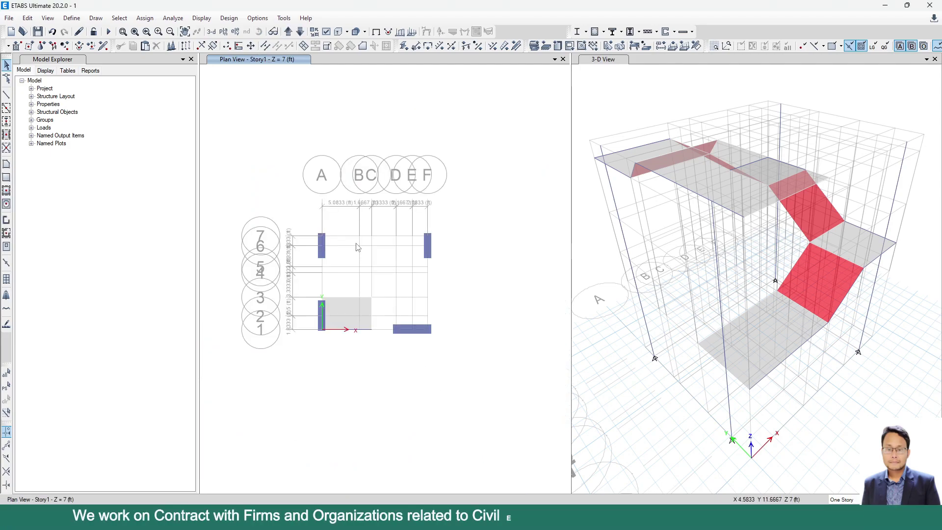
{"action": "scroll", "coordinate": [335, 308], "scroll_direction": "up", "scroll_amount": 3}
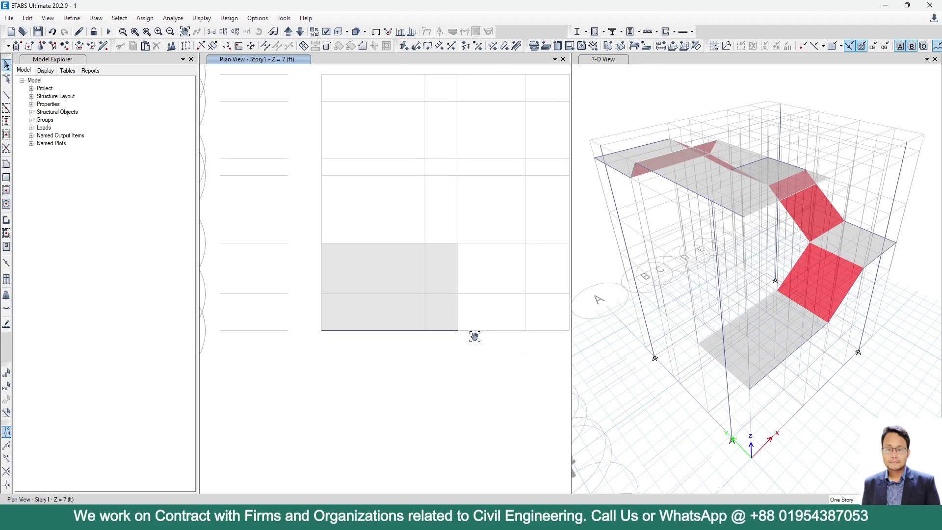
{"action": "scroll", "coordinate": [354, 320], "scroll_direction": "up", "scroll_amount": 2}
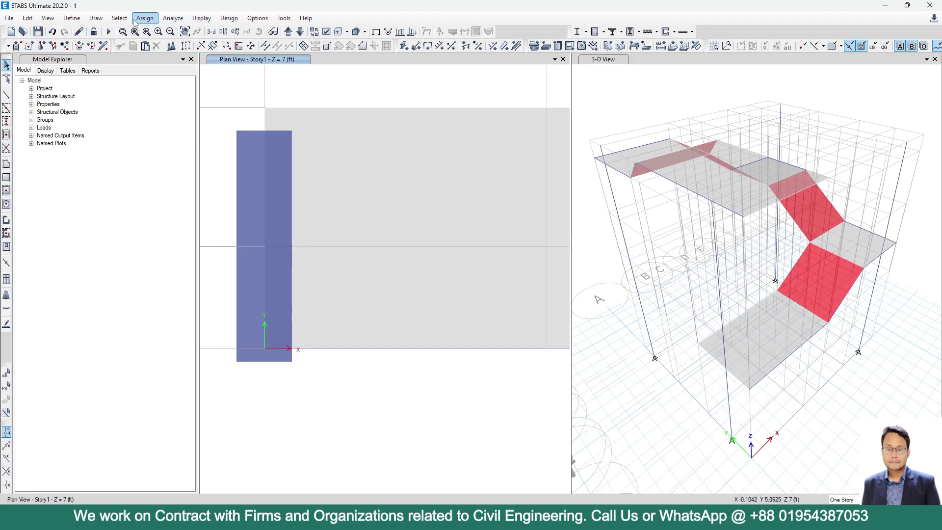
Modify the linear link property Link1 so that all six directions, U1 to U3 and R1 to R3, are fixed
{"action": "left_click", "coordinate": [72, 18]}
{"action": "mouse_move", "coordinate": [181, 49]}
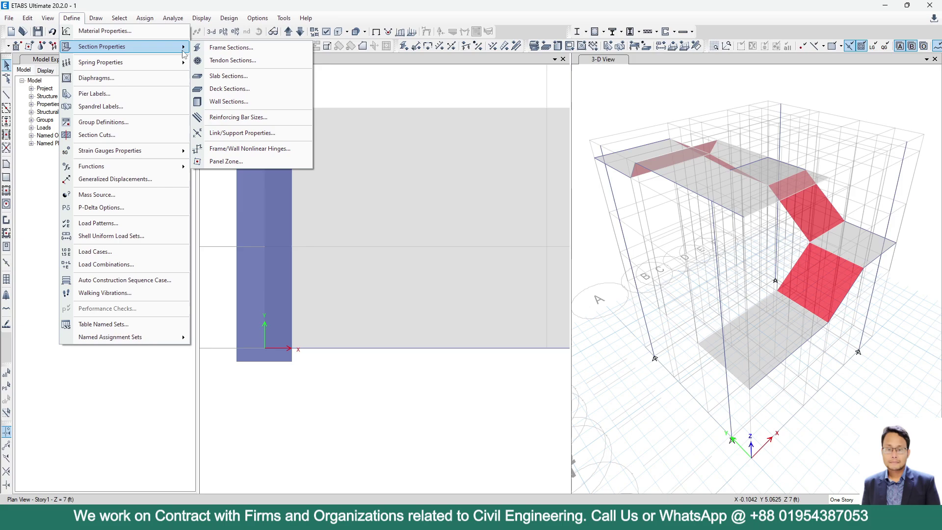
{"action": "left_click", "coordinate": [234, 133]}
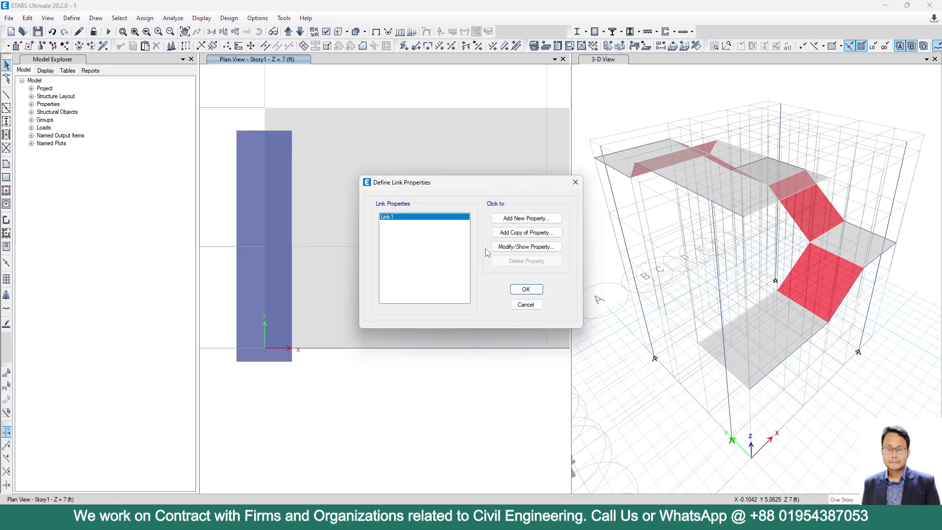
{"action": "left_click", "coordinate": [525, 247]}
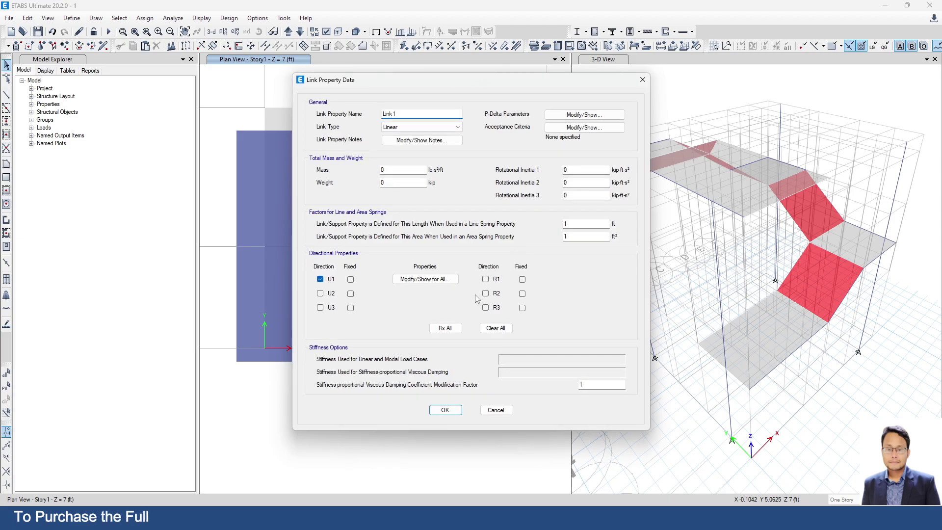
{"action": "left_click", "coordinate": [452, 332]}
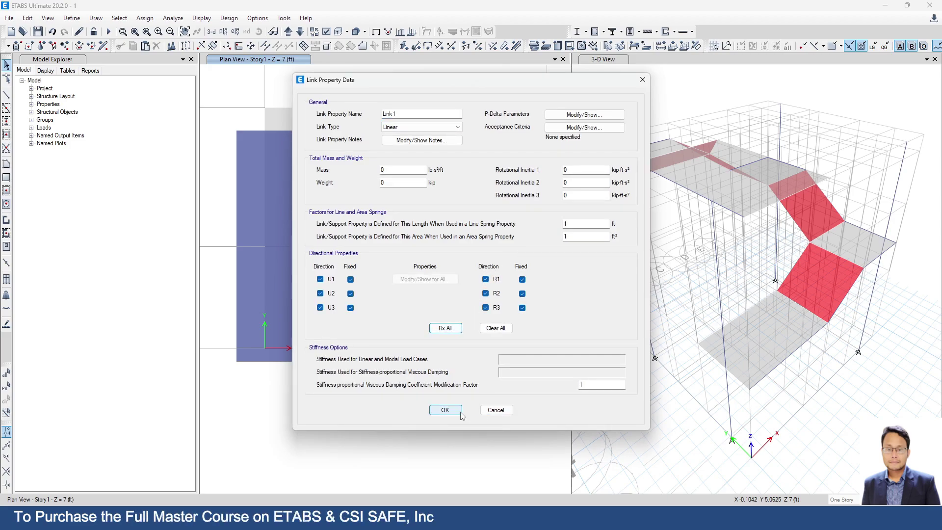
{"action": "left_click", "coordinate": [445, 409]}
{"action": "left_click", "coordinate": [528, 292]}
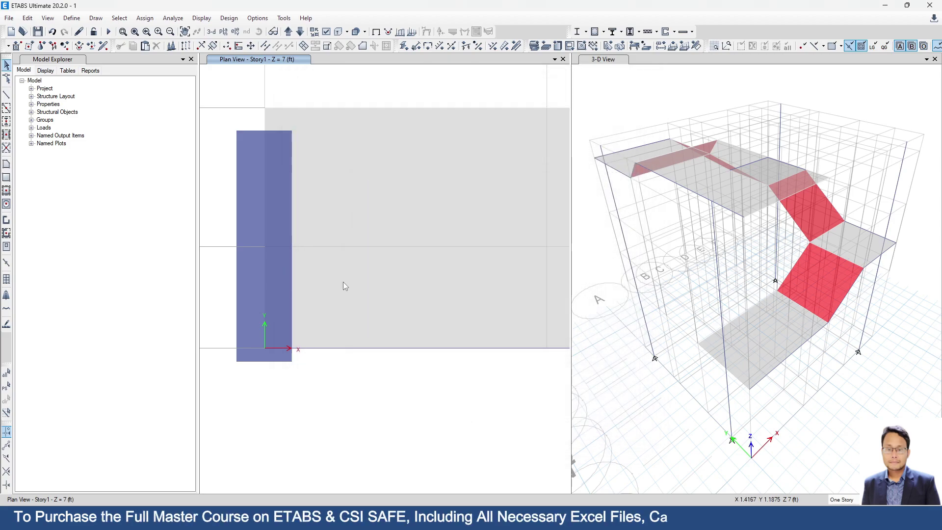
Draw a Link1 link on Story1 from the column point at A-2 to the beam end at A-1, and end drawing
{"action": "left_click", "coordinate": [6, 263]}
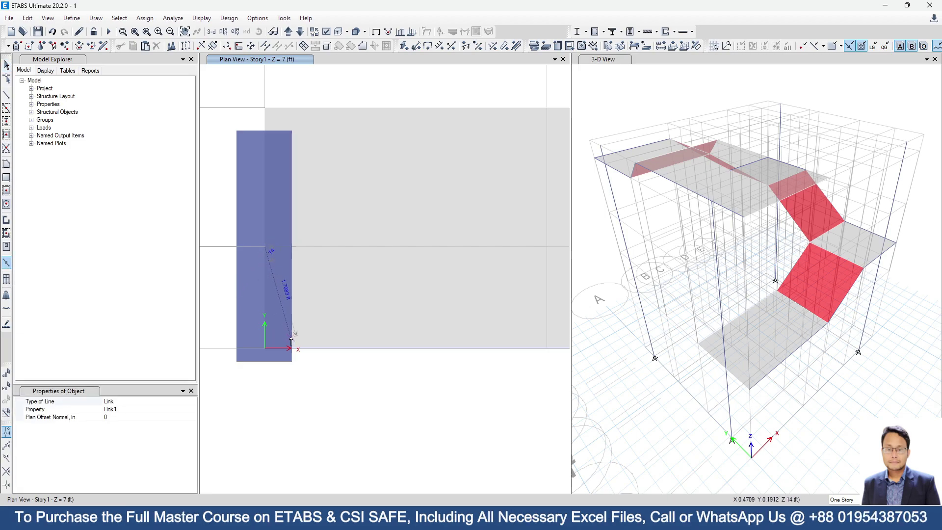
{"action": "left_click", "coordinate": [265, 350]}
{"action": "scroll", "coordinate": [331, 388], "scroll_direction": "down", "scroll_amount": 3}
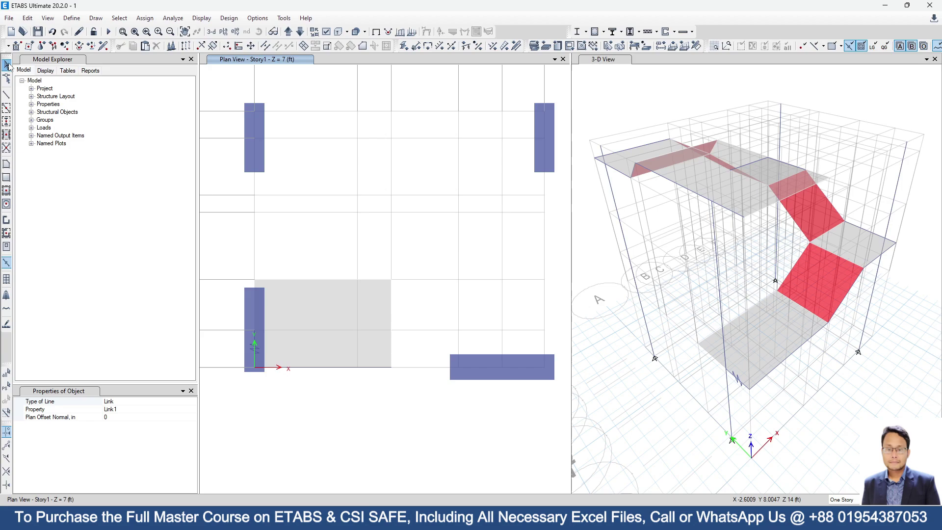
{"action": "left_click", "coordinate": [6, 65]}
Show the plan of reference plane 1ST and turn off the grid system's visibility in the 3-D view
{"action": "left_click", "coordinate": [288, 31]}
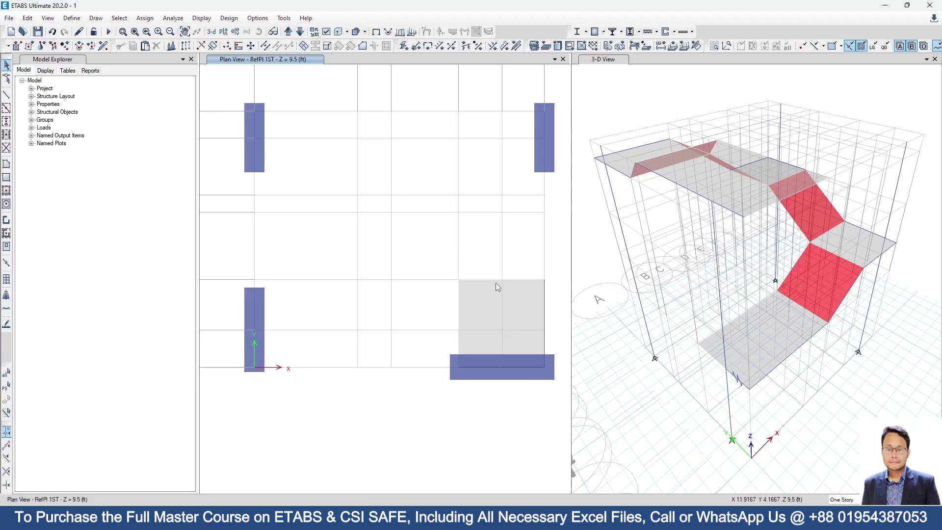
{"action": "middle_click_drag", "start_coordinate": [523, 311], "coordinate": [460, 299]}
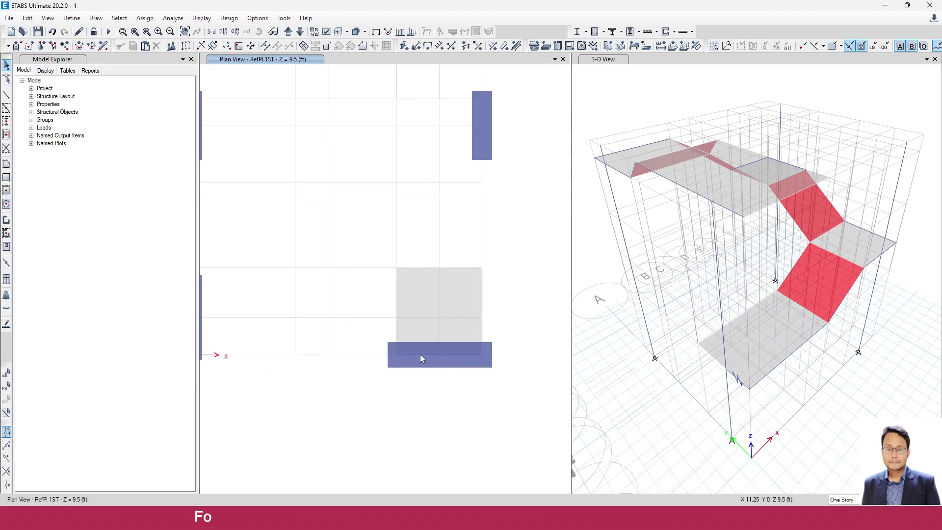
{"action": "scroll", "coordinate": [689, 389], "scroll_direction": "down", "scroll_amount": 5}
{"action": "scroll", "coordinate": [689, 388], "scroll_direction": "up", "scroll_amount": 6}
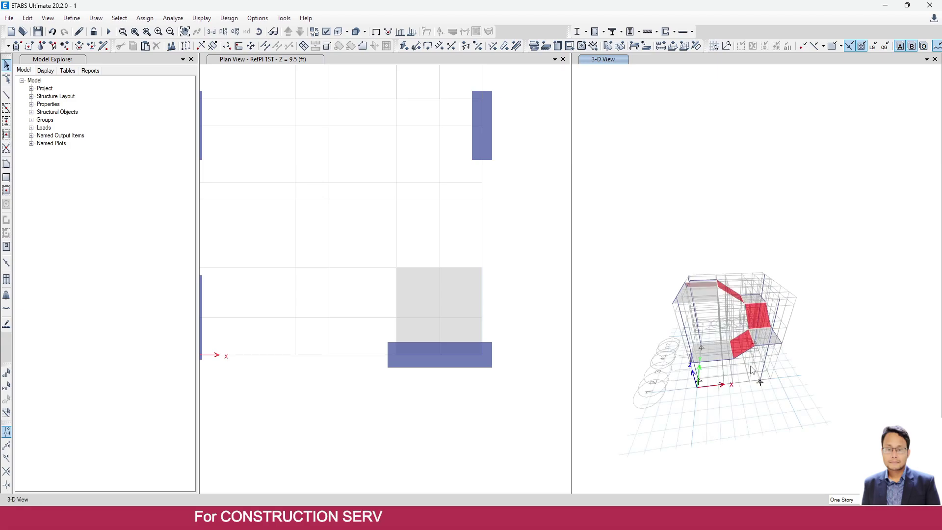
{"action": "right_click", "coordinate": [679, 84]}
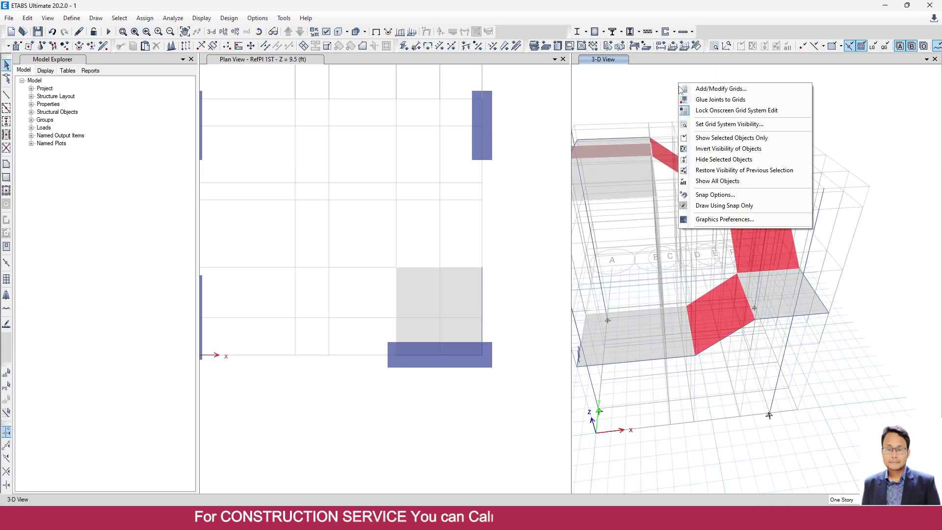
{"action": "left_click", "coordinate": [706, 123]}
Divide the 1ST landing's edge beam on grid line 1 and the crossing column at their intersections with selected frames and joints
{"action": "scroll", "coordinate": [762, 317], "scroll_direction": "up", "scroll_amount": 4}
{"action": "left_click", "coordinate": [737, 282]}
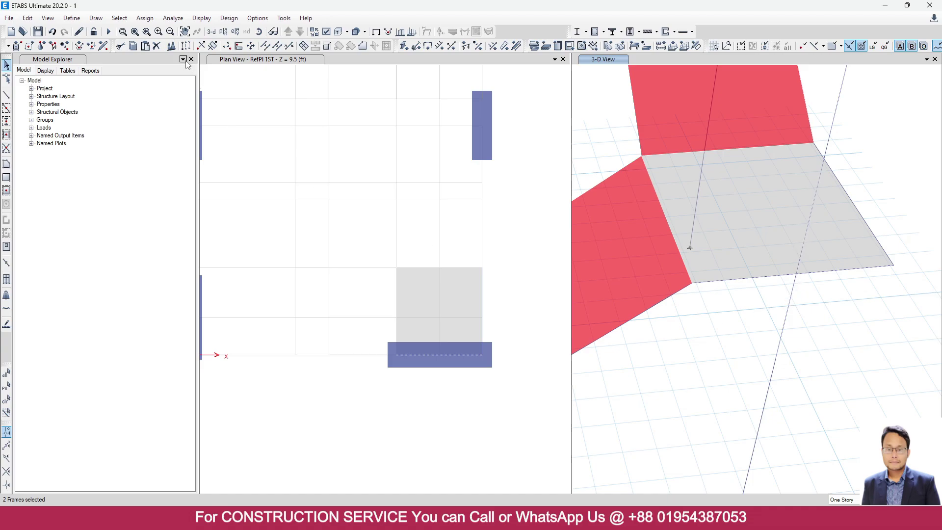
{"action": "left_click", "coordinate": [266, 46]}
{"action": "left_click", "coordinate": [429, 259]}
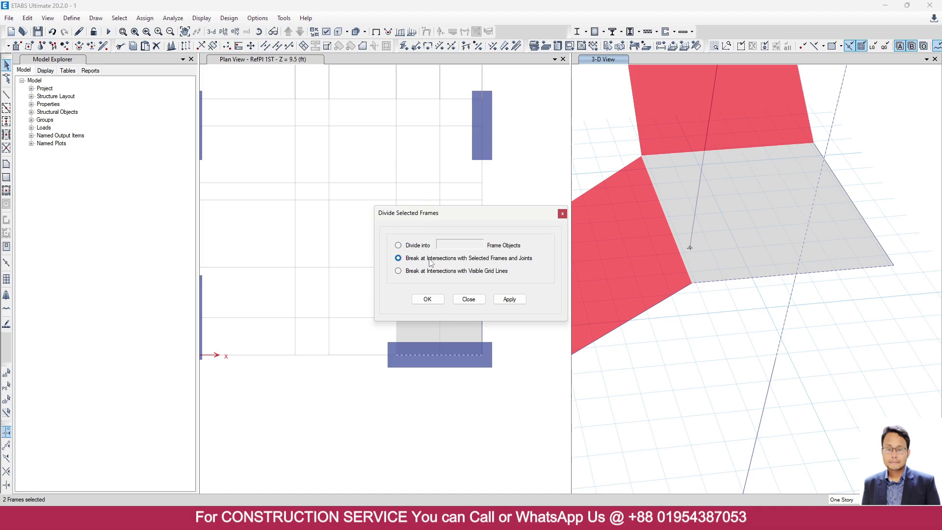
{"action": "left_click", "coordinate": [505, 299]}
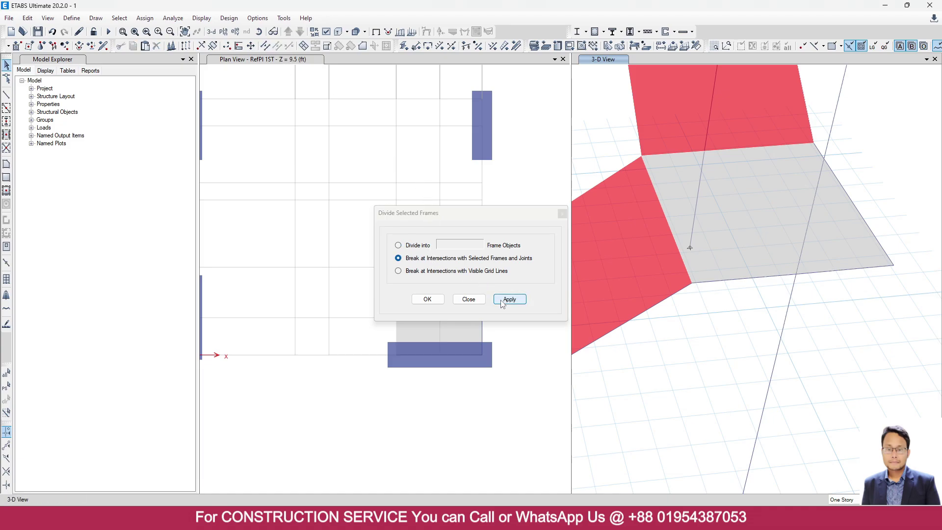
Delete the beam segment between grid lines E and F on grid line 1 at the 1ST reference plane
{"action": "left_click", "coordinate": [812, 274]}
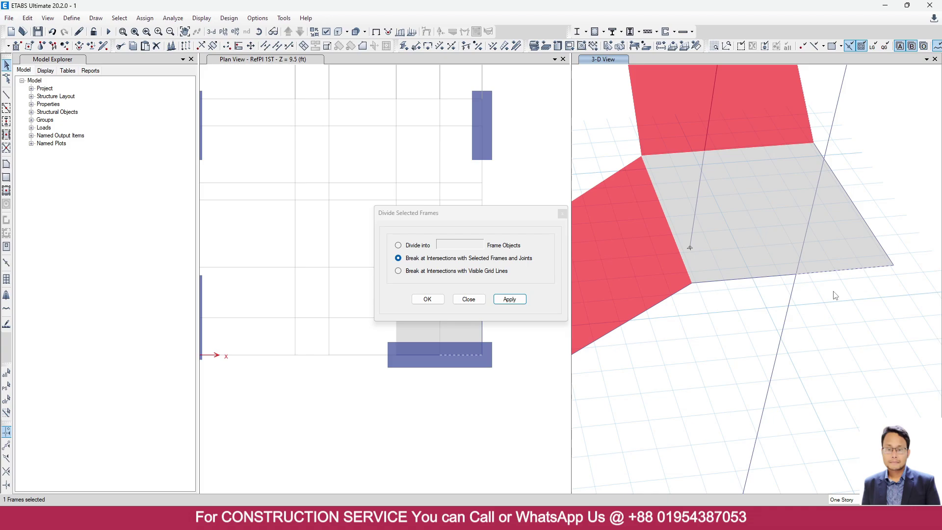
{"action": "left_click", "coordinate": [27, 18]}
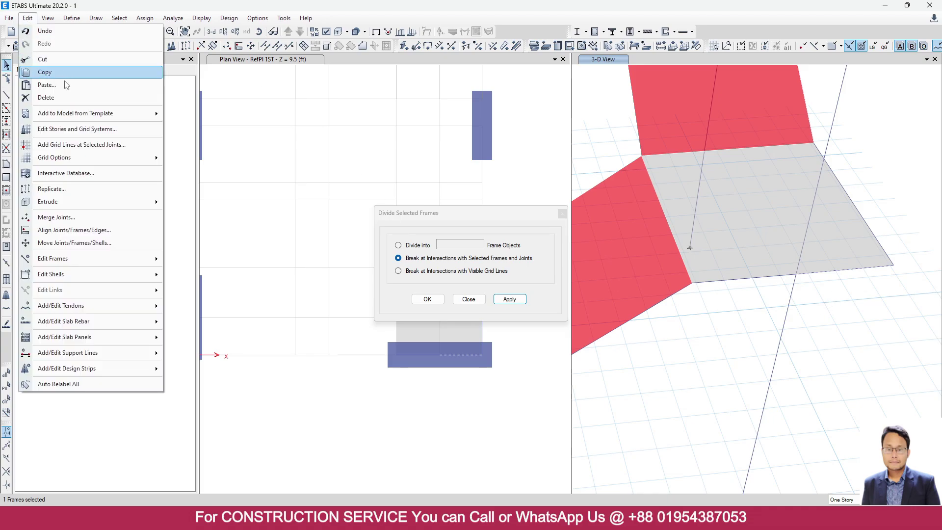
{"action": "left_click", "coordinate": [39, 99]}
{"action": "left_click_drag", "start_coordinate": [493, 214], "coordinate": [665, 389]}
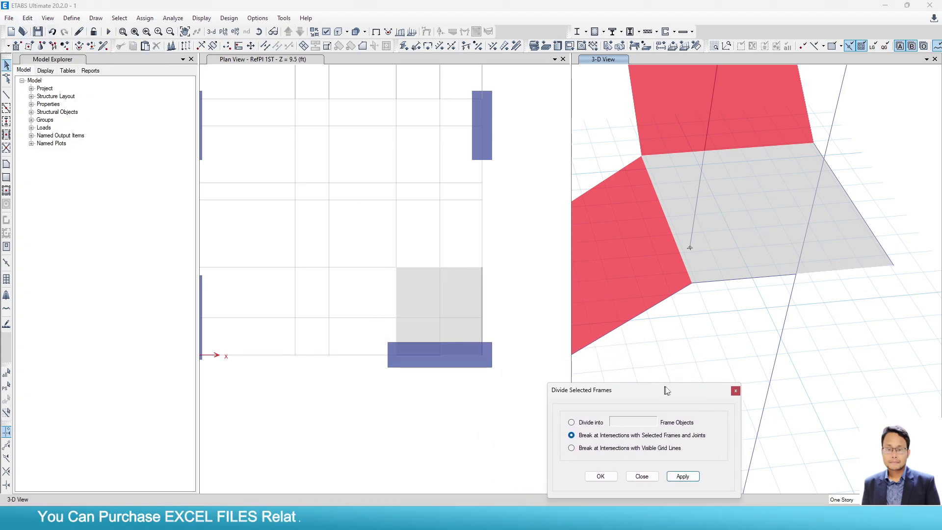
Draw a Link1 link from the column point at E-1 to F-1 on reference plane 1ST, and end drawing
{"action": "left_click", "coordinate": [7, 262]}
{"action": "scroll", "coordinate": [482, 358], "scroll_direction": "up", "scroll_amount": 3}
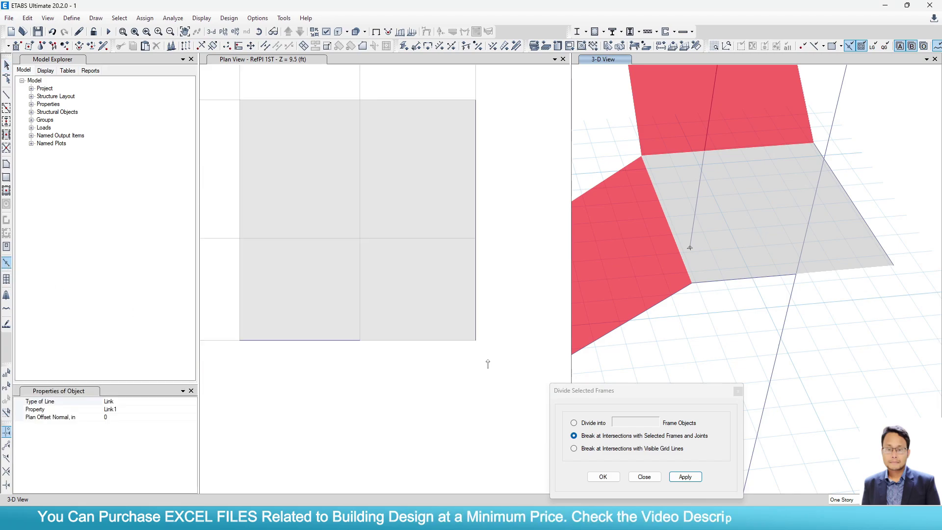
{"action": "left_click", "coordinate": [360, 340]}
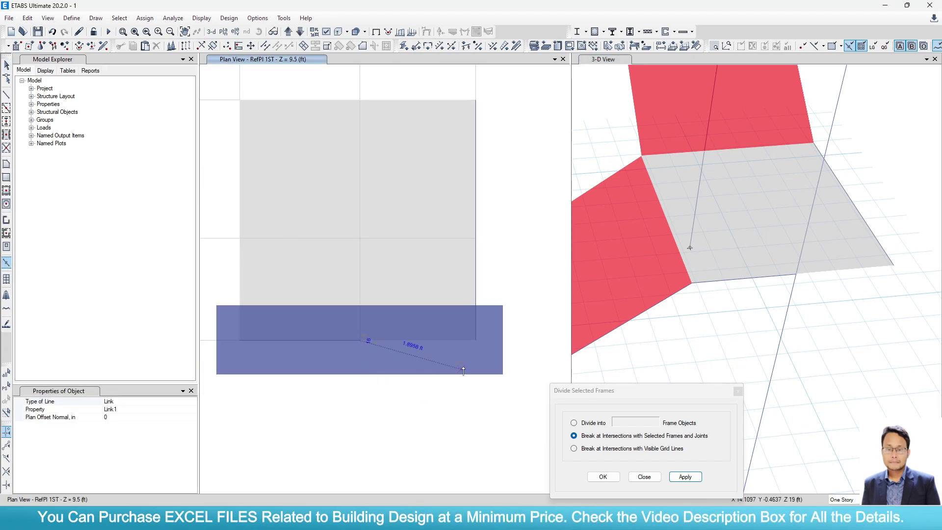
{"action": "left_click", "coordinate": [474, 340]}
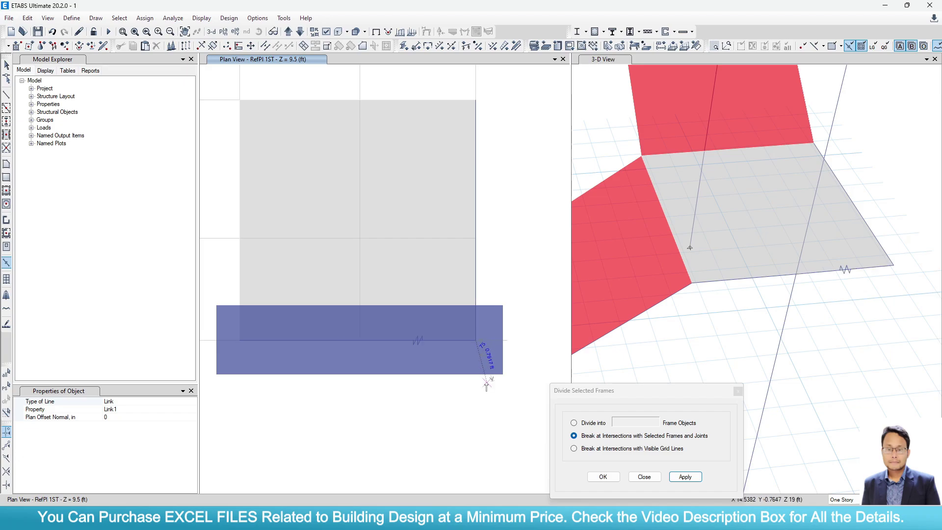
{"action": "scroll", "coordinate": [486, 373], "scroll_direction": "down", "scroll_amount": 4}
{"action": "key", "text": "Escape"}
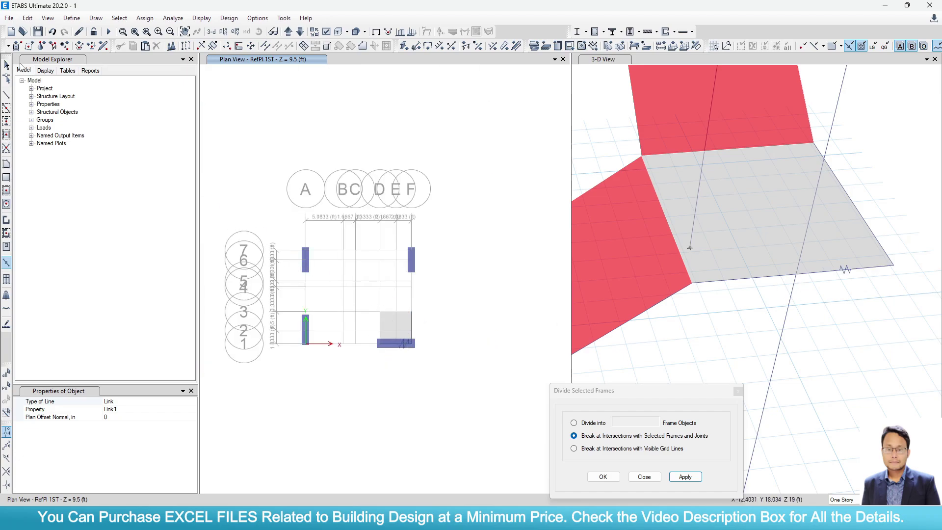
On reference plane 2ND, divide the landing's edge beam on grid line F and the crossing column at their intersections
{"action": "left_click", "coordinate": [287, 32]}
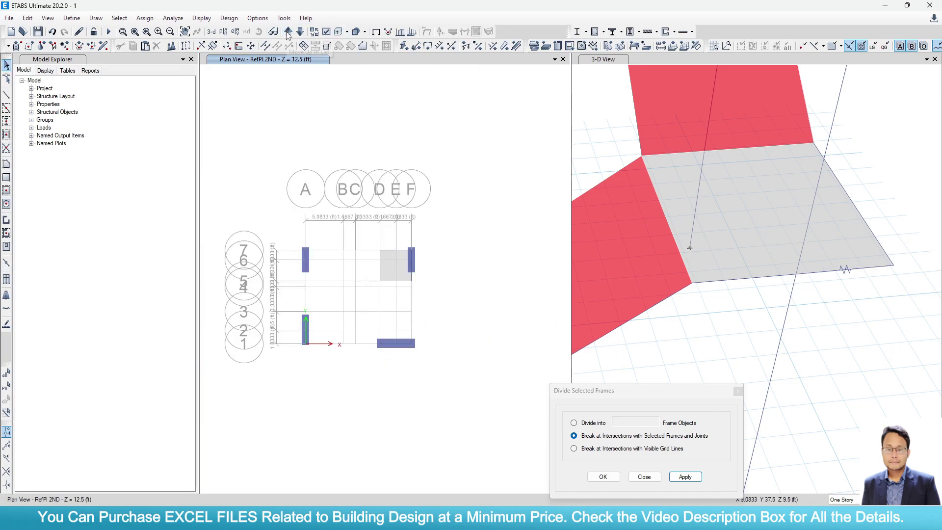
{"action": "scroll", "coordinate": [395, 261], "scroll_direction": "up", "scroll_amount": 4}
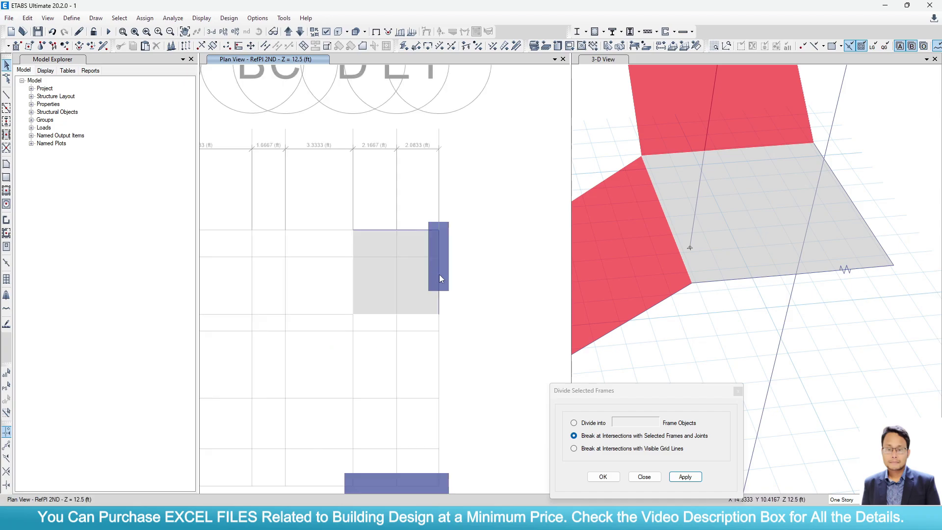
{"action": "middle_click_drag", "start_coordinate": [574, 275], "coordinate": [692, 257], "text": "shift"}
{"action": "scroll", "coordinate": [688, 234], "scroll_direction": "up", "scroll_amount": 3}
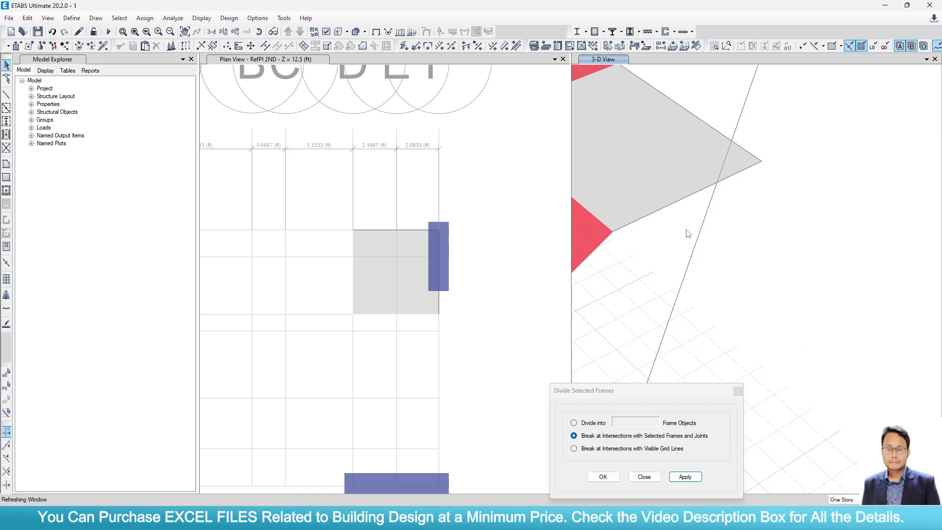
{"action": "left_click", "coordinate": [675, 206]}
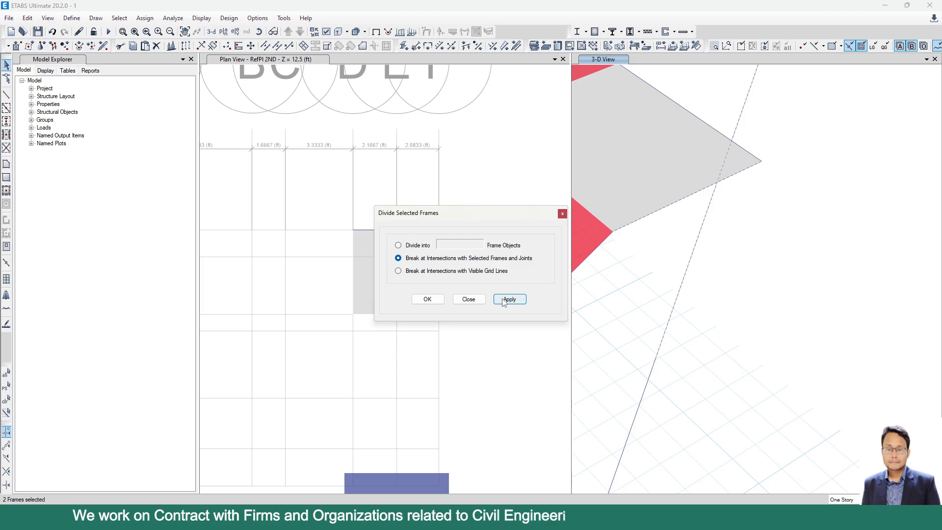
{"action": "left_click", "coordinate": [642, 242]}
{"action": "left_click", "coordinate": [427, 299]}
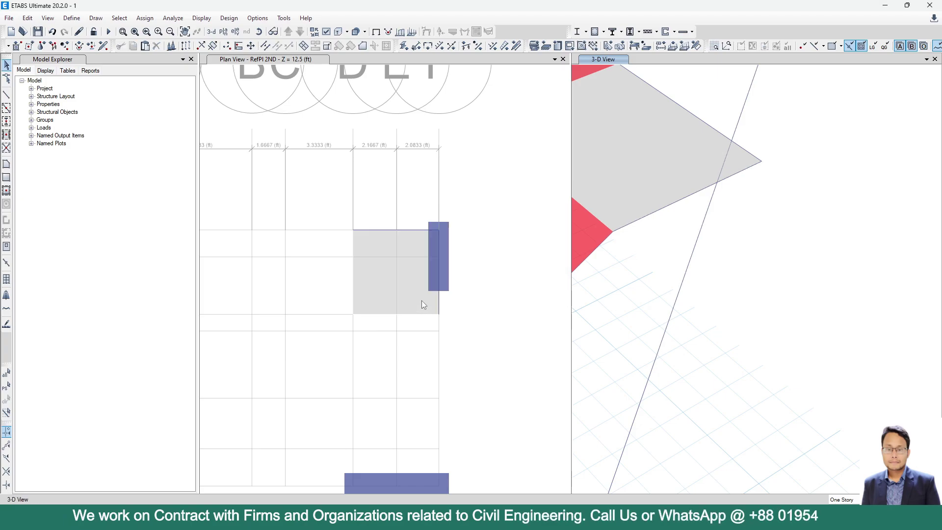
Delete the beam segment between grid lines 6 and 7 on grid line F at reference plane 2ND
{"action": "left_click", "coordinate": [438, 246]}
{"action": "left_click", "coordinate": [439, 244]}
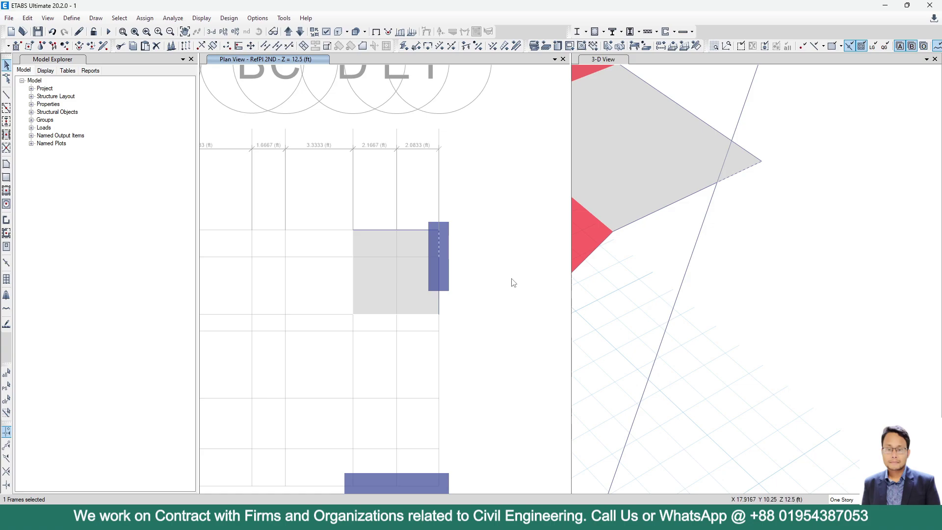
{"action": "left_click", "coordinate": [28, 18]}
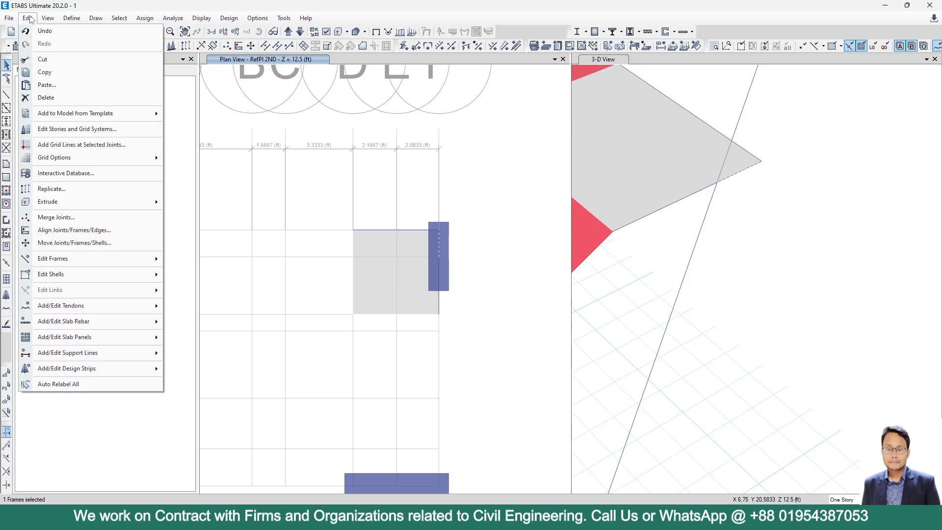
{"action": "left_click", "coordinate": [44, 98]}
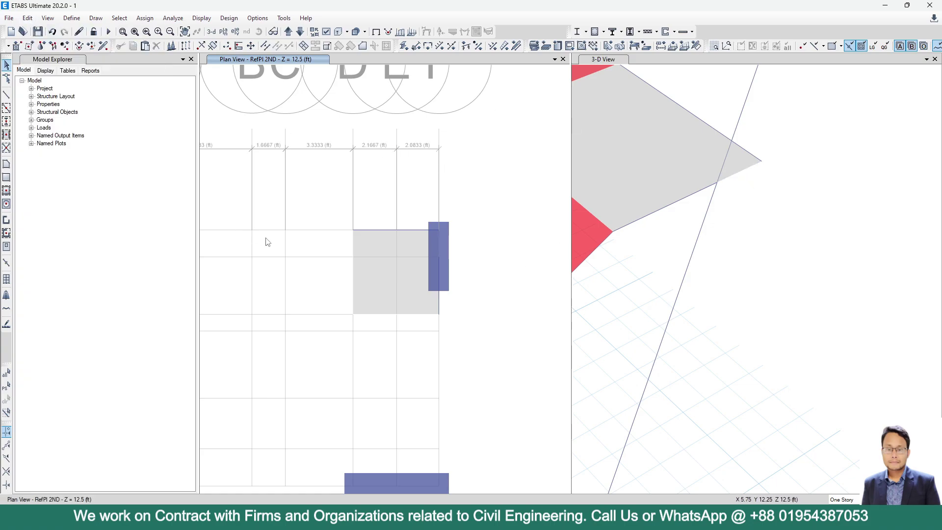
Draw a Link1 link from F-7 to the column point at F-6 on reference plane 2ND, and end drawing
{"action": "left_click", "coordinate": [7, 265]}
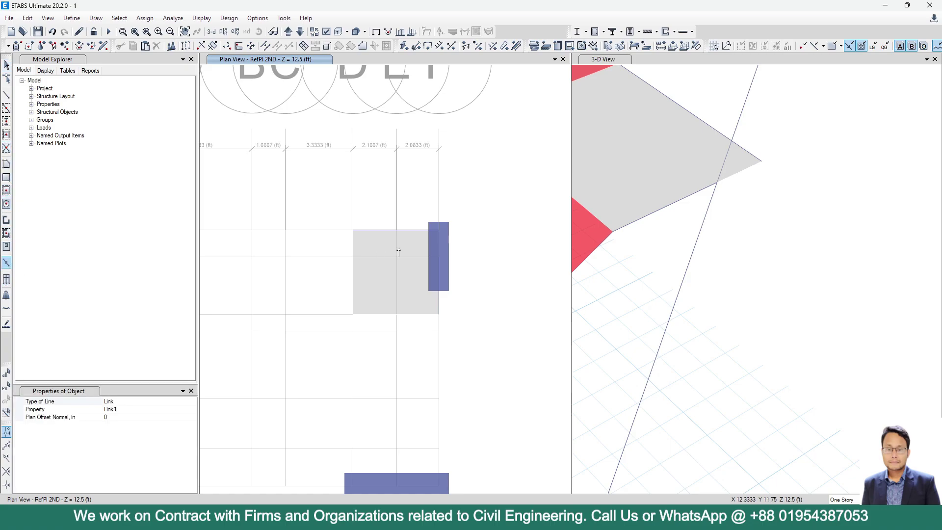
{"action": "scroll", "coordinate": [425, 238], "scroll_direction": "up", "scroll_amount": 3}
{"action": "left_click", "coordinate": [465, 221]}
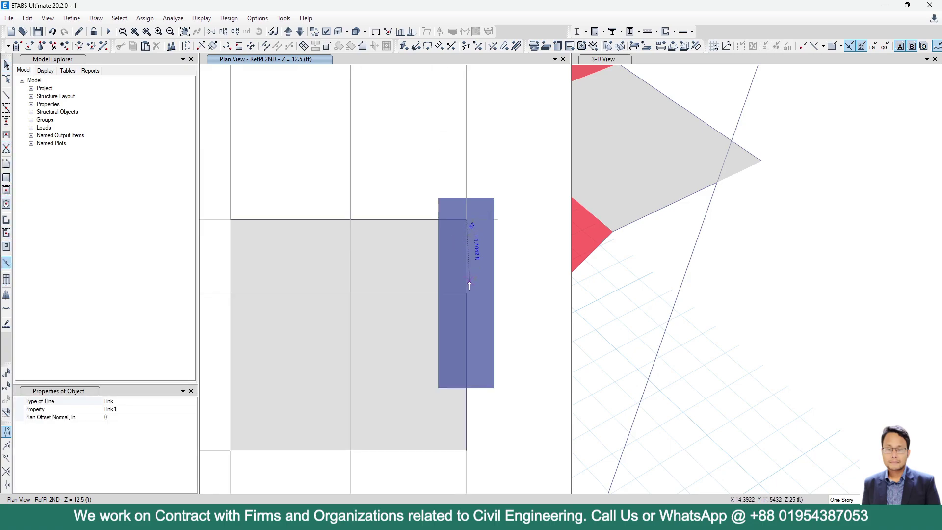
{"action": "left_click", "coordinate": [465, 295]}
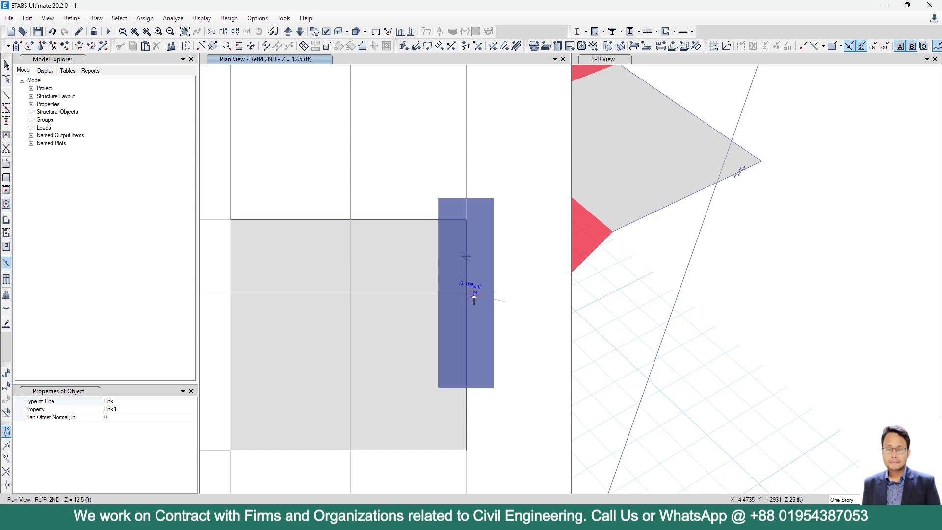
{"action": "scroll", "coordinate": [495, 304], "scroll_direction": "down", "scroll_amount": 3}
{"action": "left_click", "coordinate": [7, 64]}
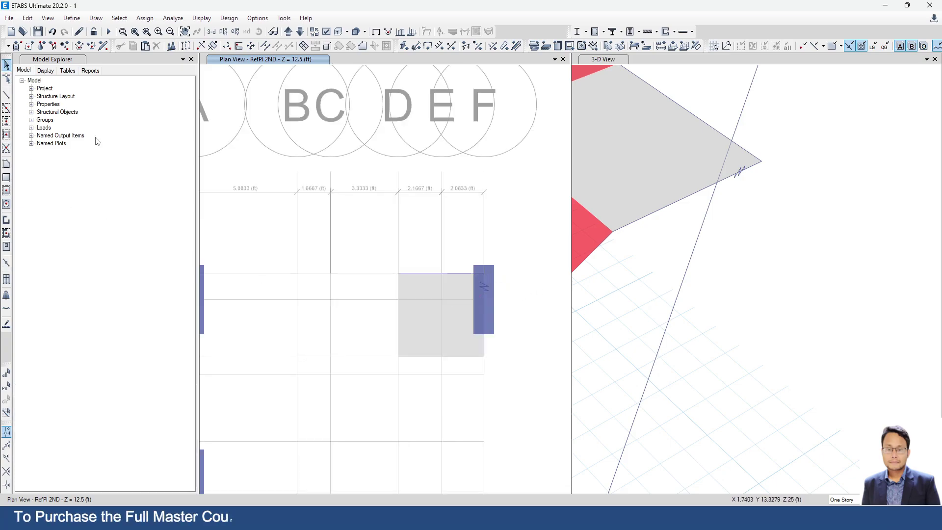
On reference plane 3RD, divide the landing's edge beam on grid line A and the crossing column at their intersections
{"action": "scroll", "coordinate": [358, 238], "scroll_direction": "down", "scroll_amount": 3}
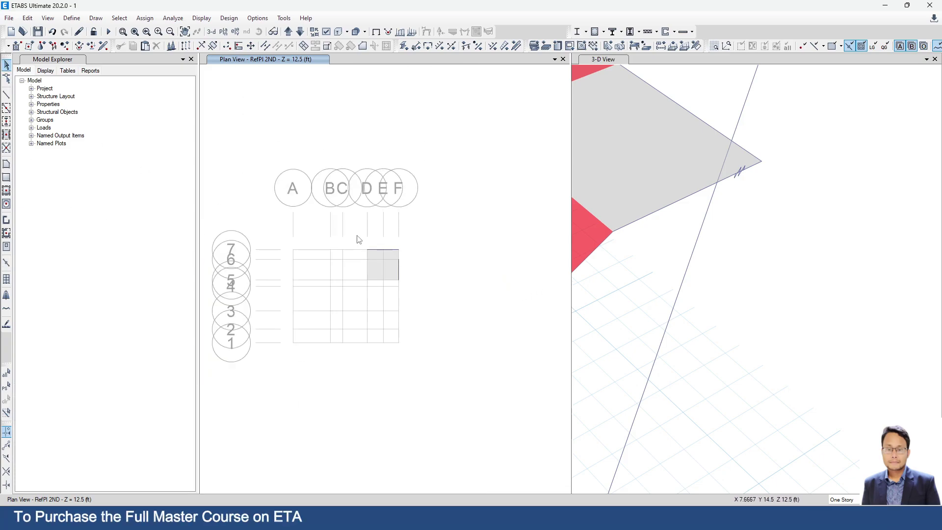
{"action": "left_click", "coordinate": [289, 32]}
{"action": "scroll", "coordinate": [288, 340], "scroll_direction": "up", "scroll_amount": 4}
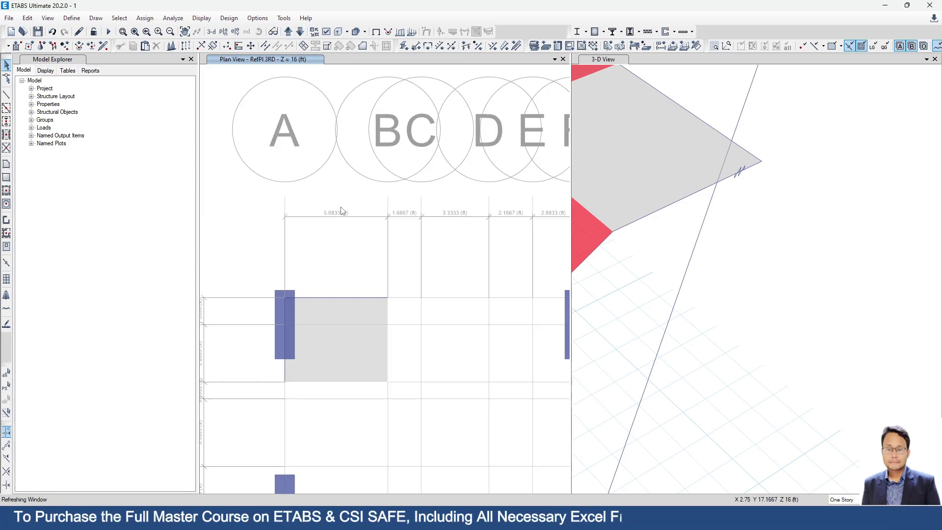
{"action": "left_click", "coordinate": [286, 313]}
{"action": "scroll", "coordinate": [681, 335], "scroll_direction": "down", "scroll_amount": 2}
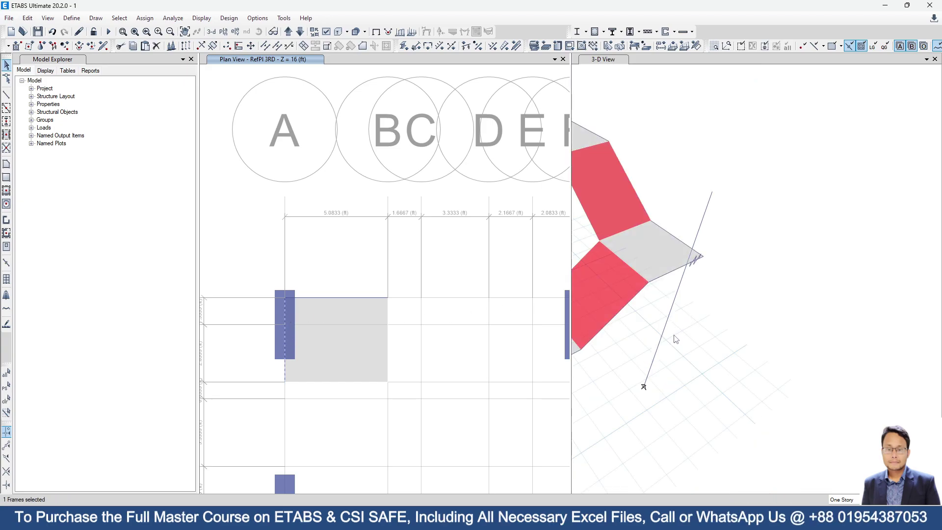
{"action": "middle_click_drag", "start_coordinate": [675, 338], "coordinate": [688, 207]}
{"action": "scroll", "coordinate": [725, 221], "scroll_direction": "up", "scroll_amount": 3}
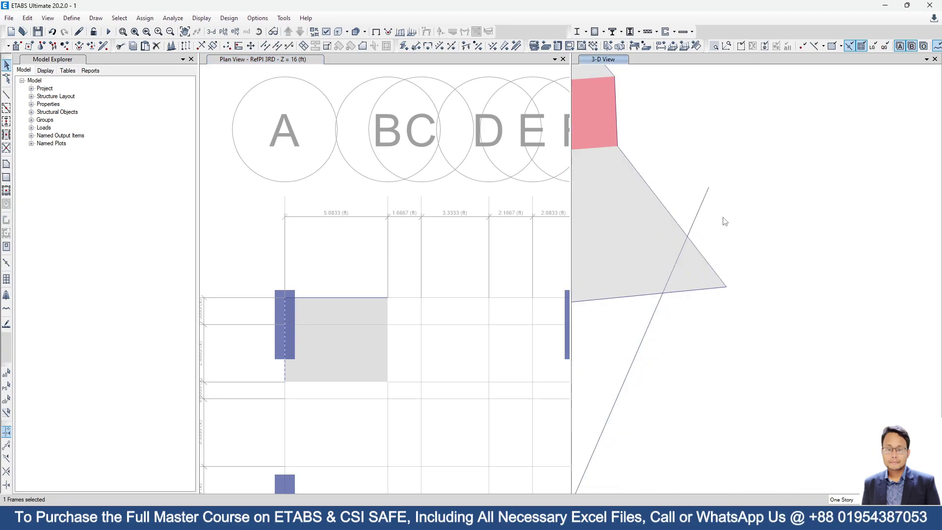
{"action": "scroll", "coordinate": [724, 221], "scroll_direction": "down", "scroll_amount": 4}
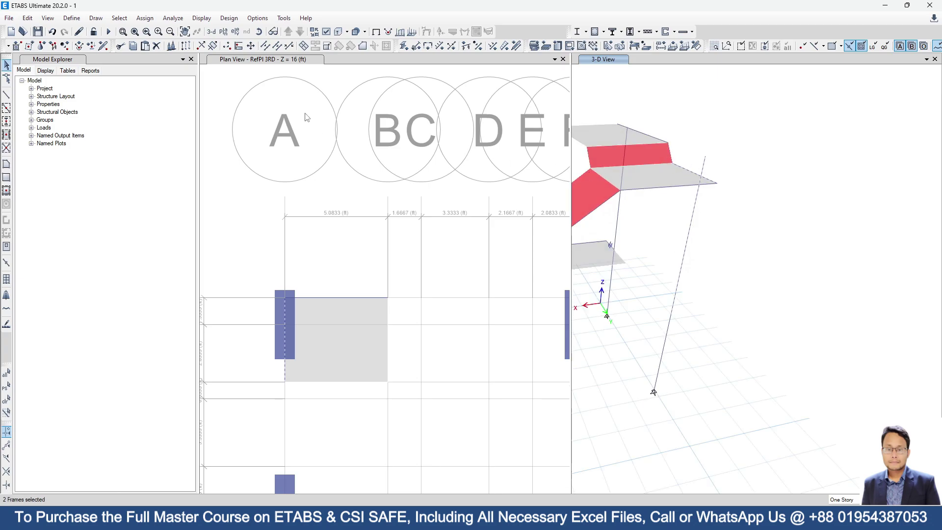
{"action": "left_click", "coordinate": [265, 46]}
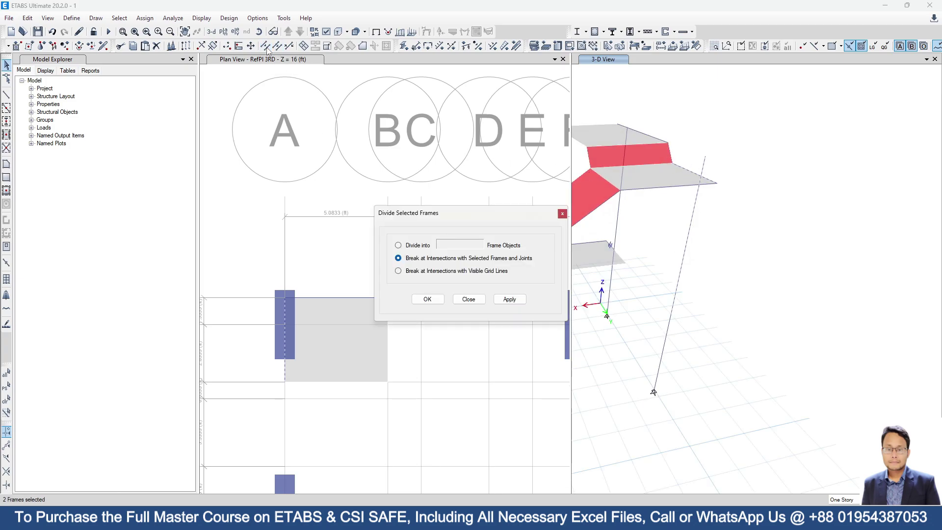
{"action": "left_click", "coordinate": [510, 298]}
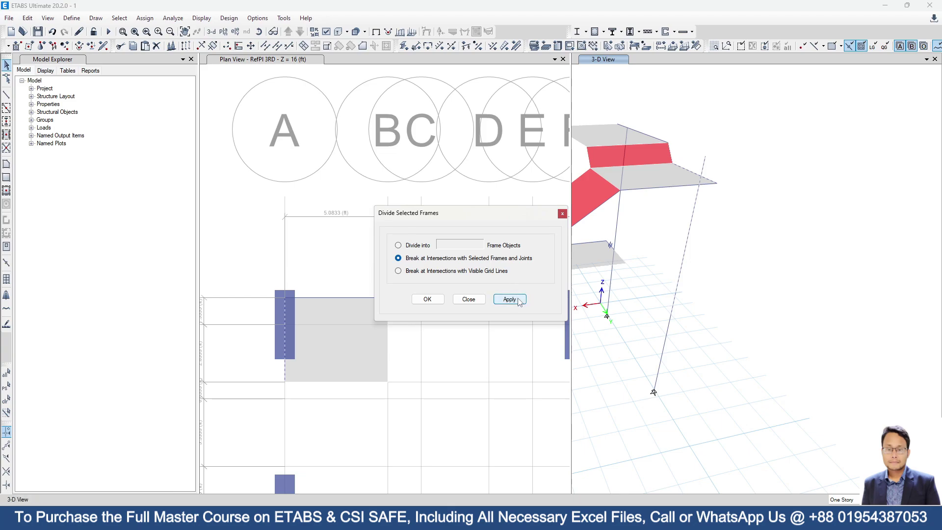
{"action": "left_click", "coordinate": [427, 299]}
Delete the beam segment between grid lines 6 and 7 on grid line A at reference plane 3RD
{"action": "scroll", "coordinate": [721, 187], "scroll_direction": "up", "scroll_amount": 3}
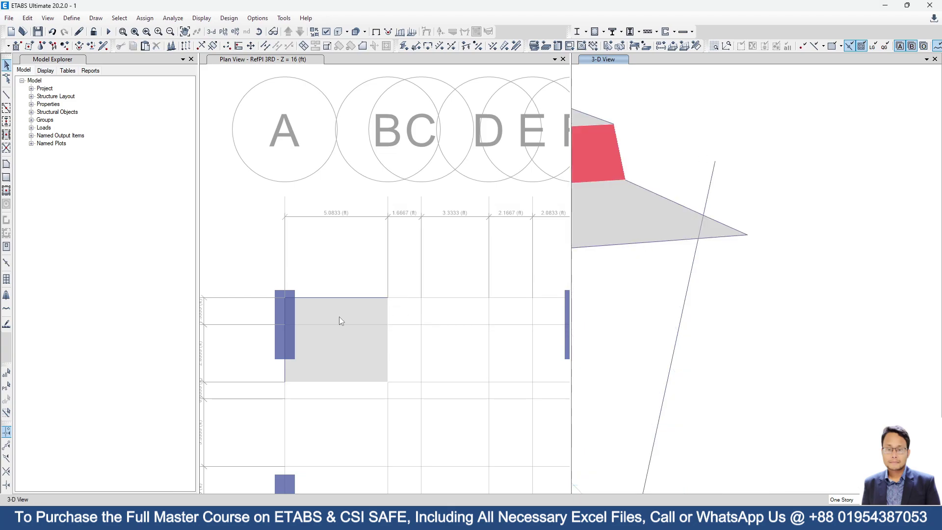
{"action": "left_click", "coordinate": [286, 307]}
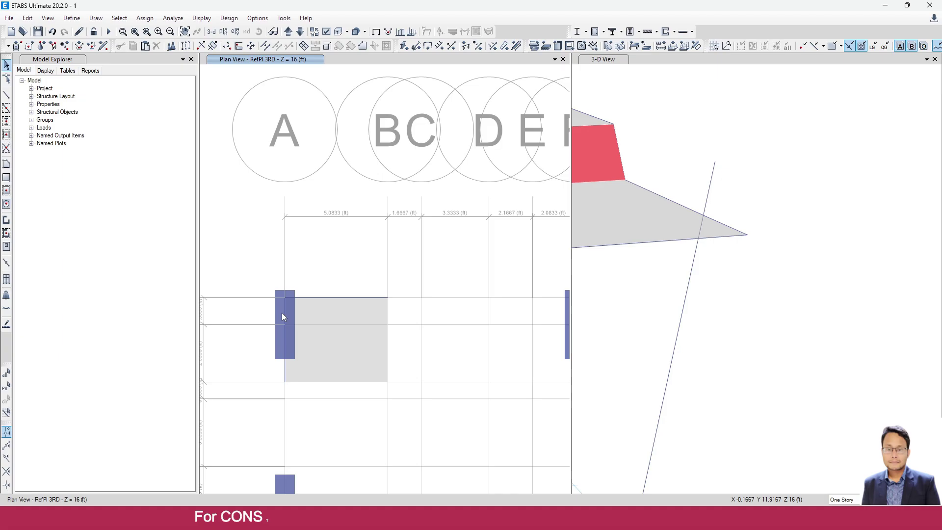
{"action": "left_click", "coordinate": [285, 313]}
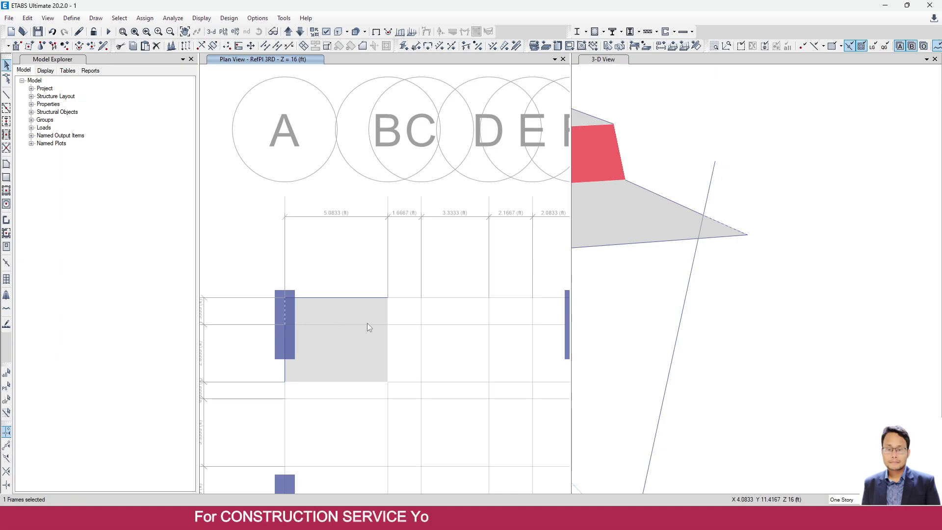
{"action": "left_click", "coordinate": [28, 18]}
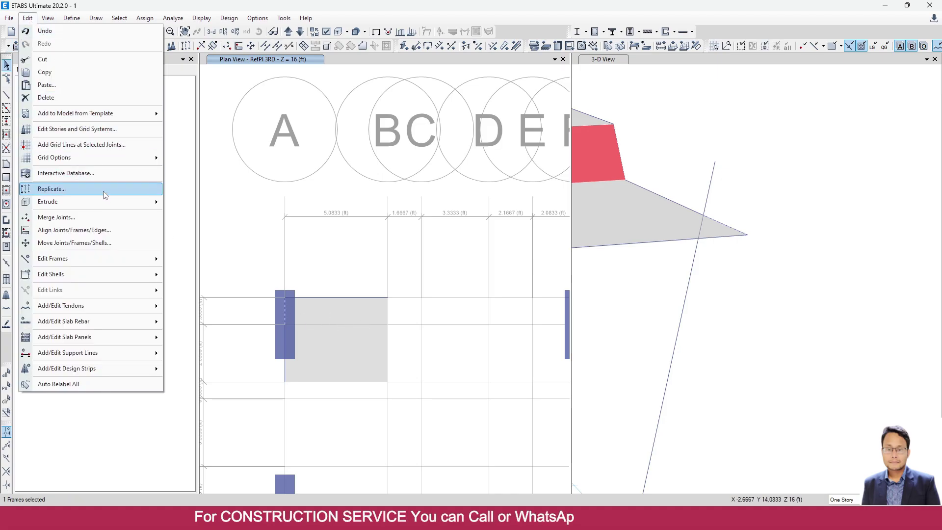
{"action": "left_click", "coordinate": [46, 97]}
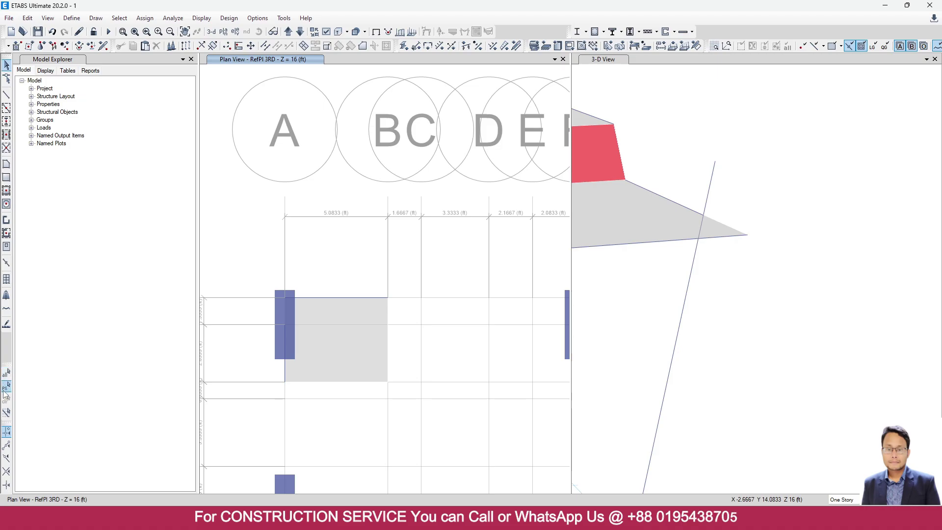
Draw a Link1 link from A-7 to the column point at A-6 on reference plane 3RD, and end drawing
{"action": "left_click", "coordinate": [7, 263]}
{"action": "scroll", "coordinate": [289, 321], "scroll_direction": "up", "scroll_amount": 3}
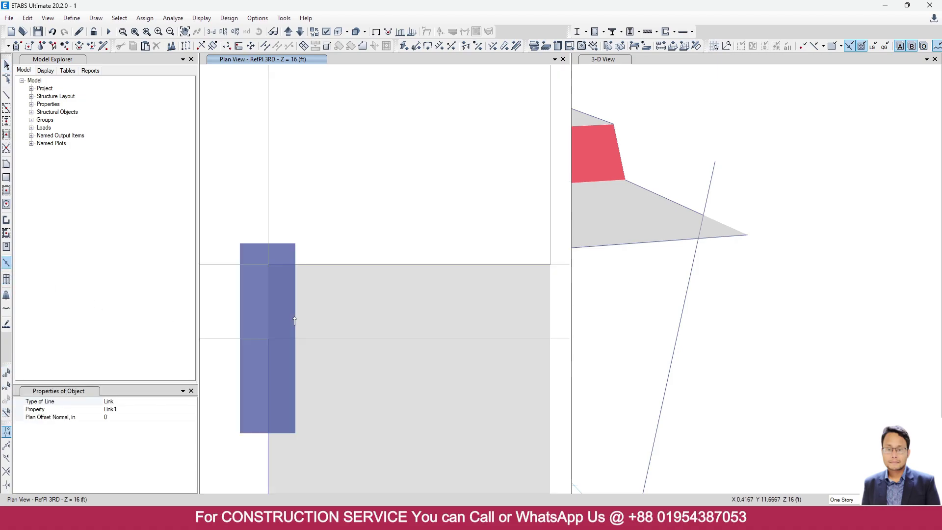
{"action": "left_click", "coordinate": [268, 265]}
{"action": "key", "text": "Escape"}
Select both segments of the divided column at E-1 in the 3-D view and join them into one frame
{"action": "scroll", "coordinate": [721, 289], "scroll_direction": "down", "scroll_amount": 5}
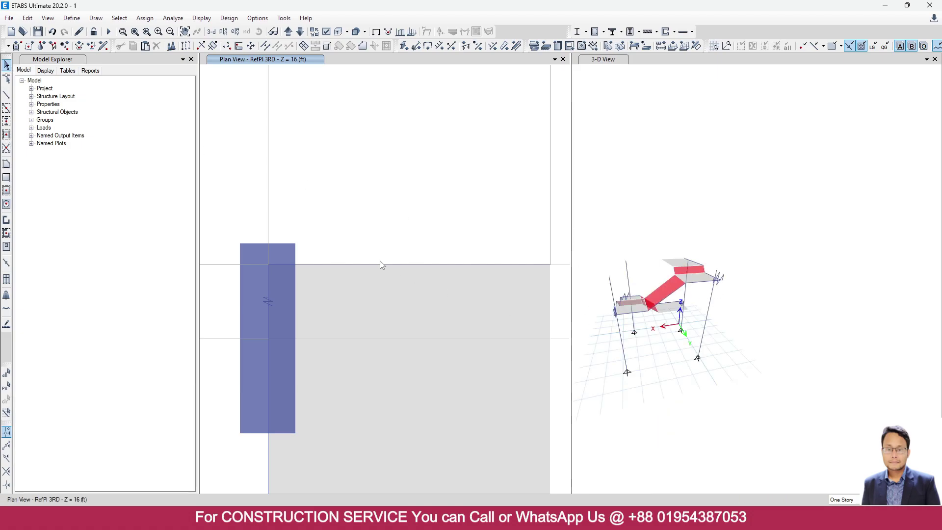
{"action": "scroll", "coordinate": [384, 280], "scroll_direction": "down", "scroll_amount": 4}
{"action": "scroll", "coordinate": [384, 280], "scroll_direction": "down", "scroll_amount": 3}
{"action": "scroll", "coordinate": [376, 259], "scroll_direction": "up", "scroll_amount": 3}
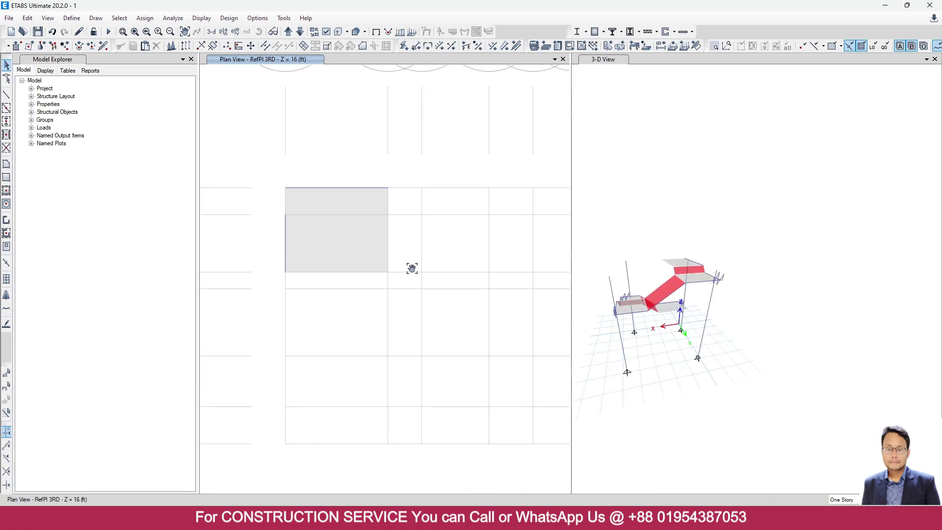
{"action": "scroll", "coordinate": [649, 337], "scroll_direction": "up", "scroll_amount": 4}
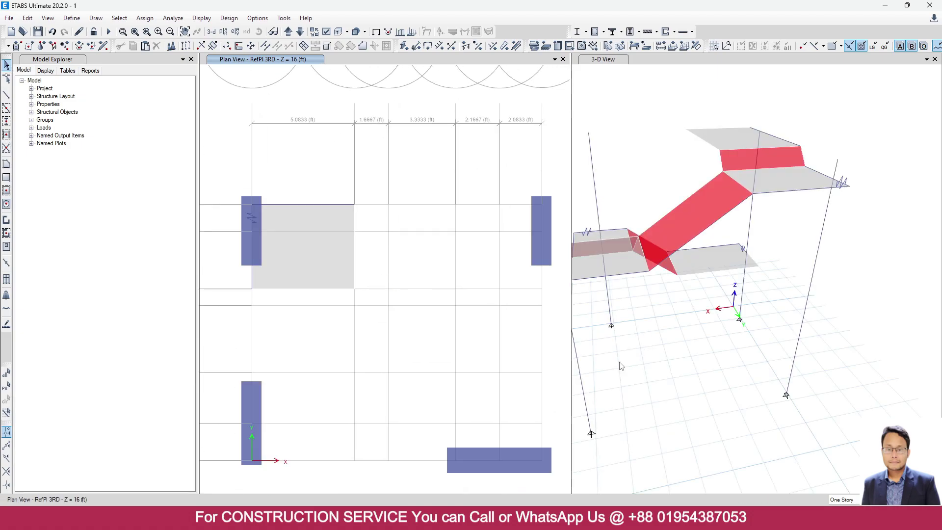
{"action": "middle_click_drag", "start_coordinate": [619, 366], "coordinate": [789, 309], "text": "shift"}
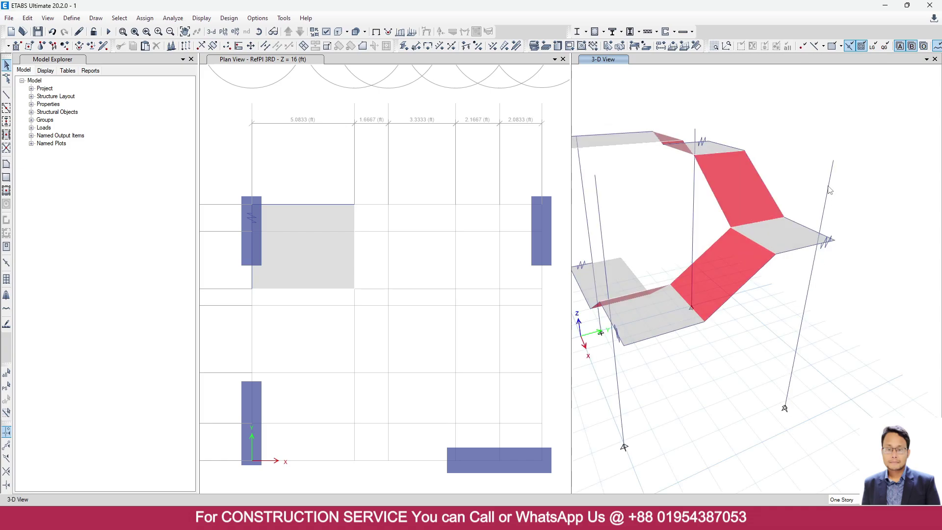
{"action": "middle_click_drag", "start_coordinate": [751, 352], "coordinate": [855, 338], "text": "shift"}
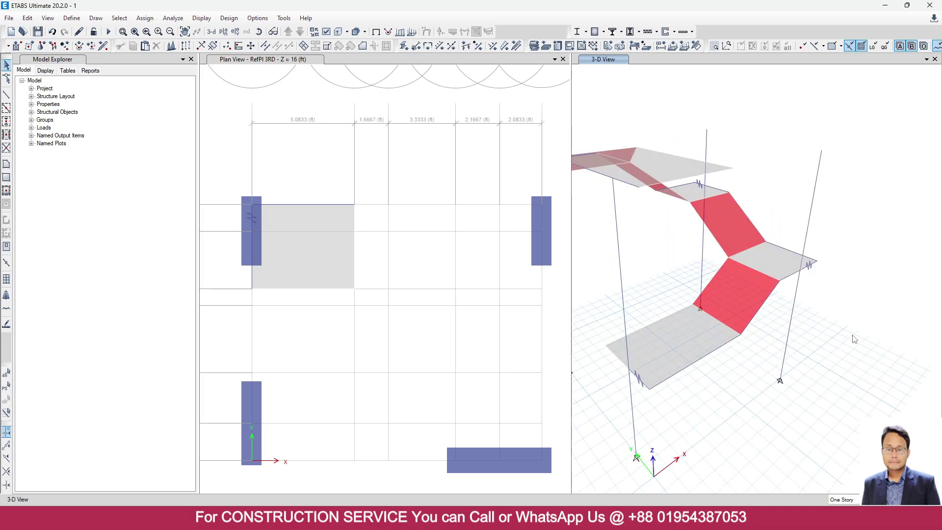
{"action": "left_click", "coordinate": [817, 192]}
{"action": "left_click", "coordinate": [799, 284]}
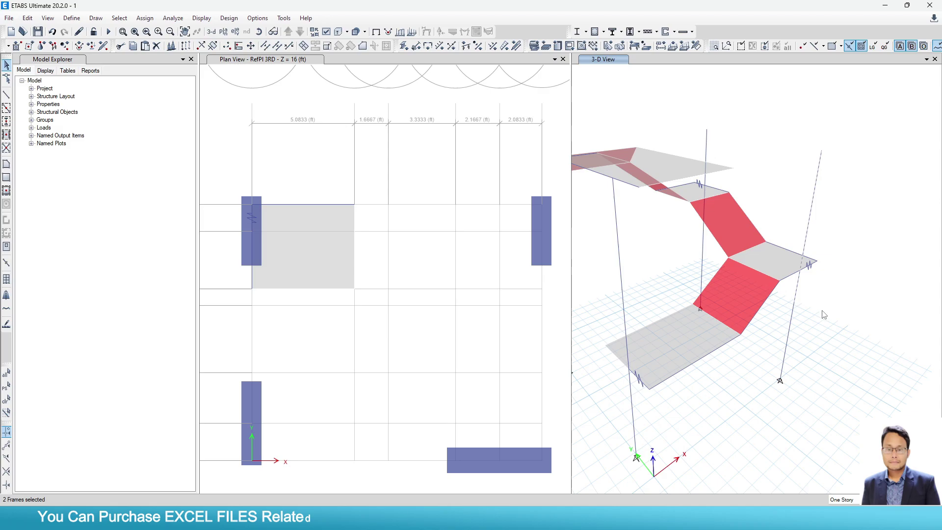
{"action": "key", "text": "ctrl+q"}
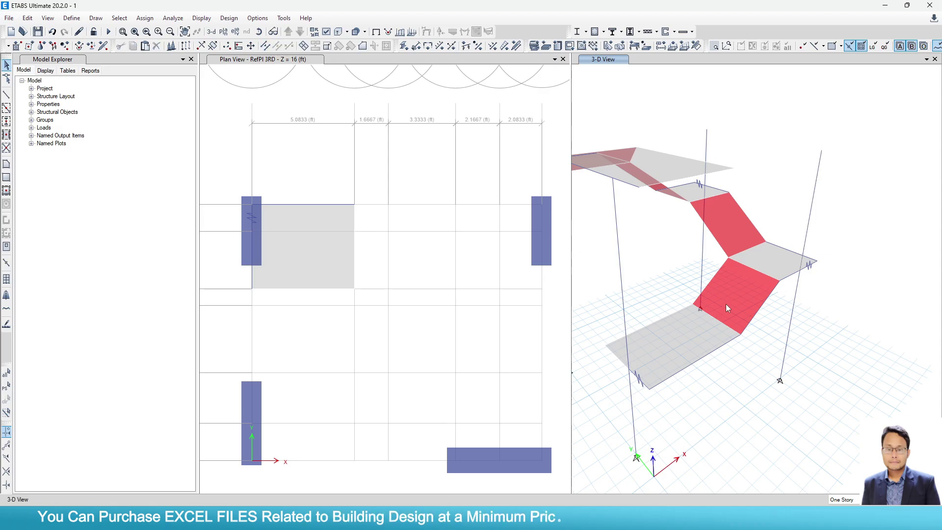
Select both segments of the divided column at F-6 and join them into one frame
{"action": "middle_click_drag", "start_coordinate": [725, 304], "coordinate": [795, 226], "text": "shift"}
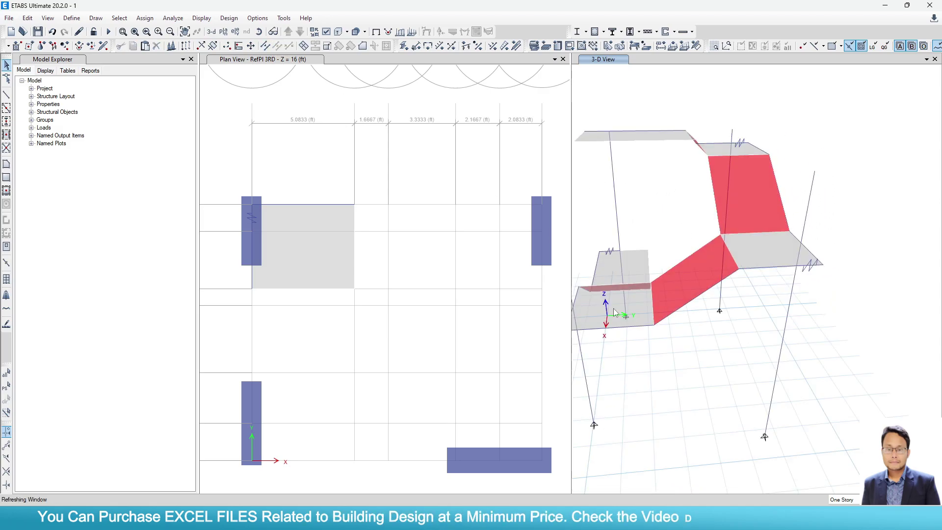
{"action": "left_click", "coordinate": [810, 196]}
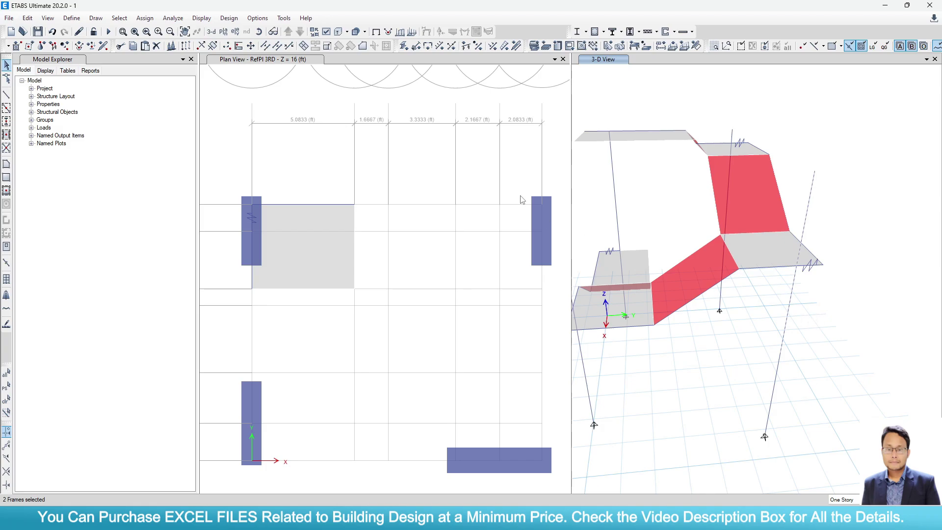
{"action": "left_click", "coordinate": [277, 48]}
Select both segments of the divided column at A-6 and join them into one frame
{"action": "scroll", "coordinate": [686, 343], "scroll_direction": "down", "scroll_amount": 3}
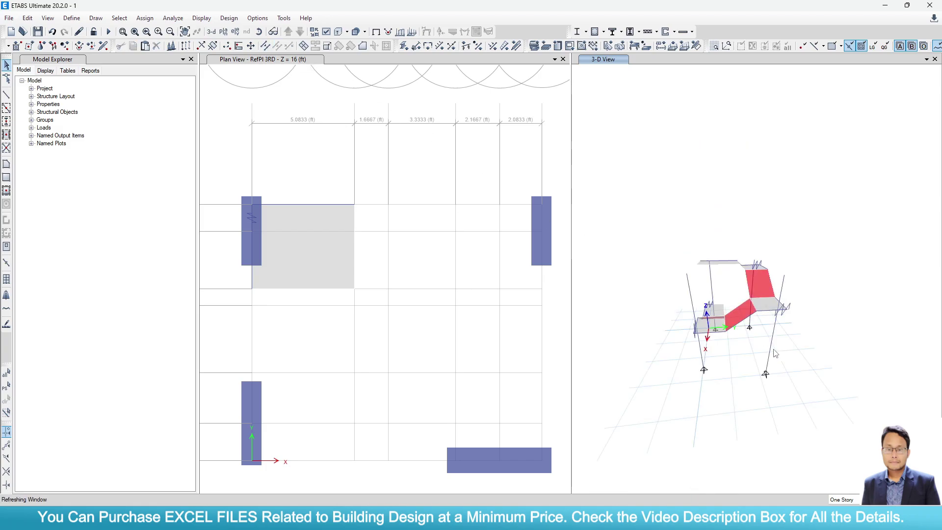
{"action": "middle_click_drag", "start_coordinate": [686, 343], "coordinate": [658, 361], "text": "shift"}
{"action": "scroll", "coordinate": [798, 273], "scroll_direction": "up", "scroll_amount": 4}
{"action": "scroll", "coordinate": [798, 273], "scroll_direction": "up", "scroll_amount": 3}
{"action": "scroll", "coordinate": [767, 280], "scroll_direction": "down", "scroll_amount": 3}
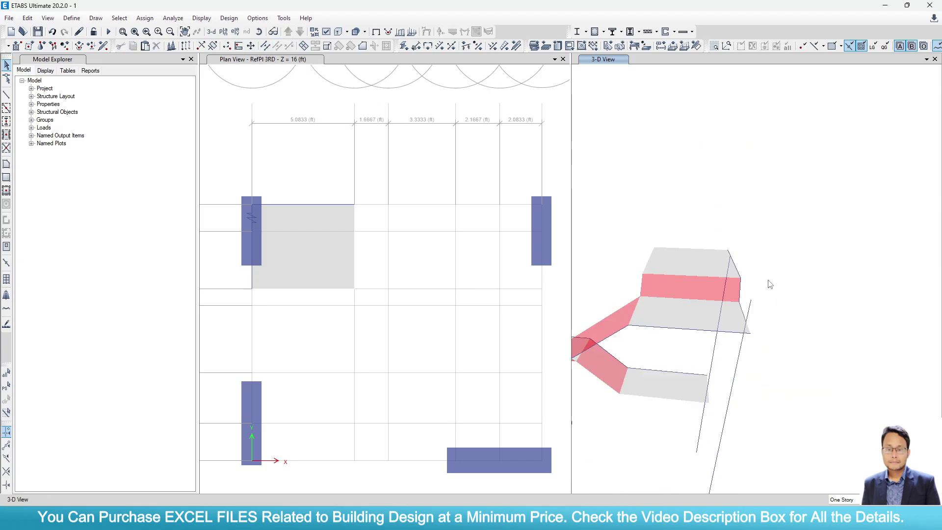
{"action": "left_click", "coordinate": [749, 314]}
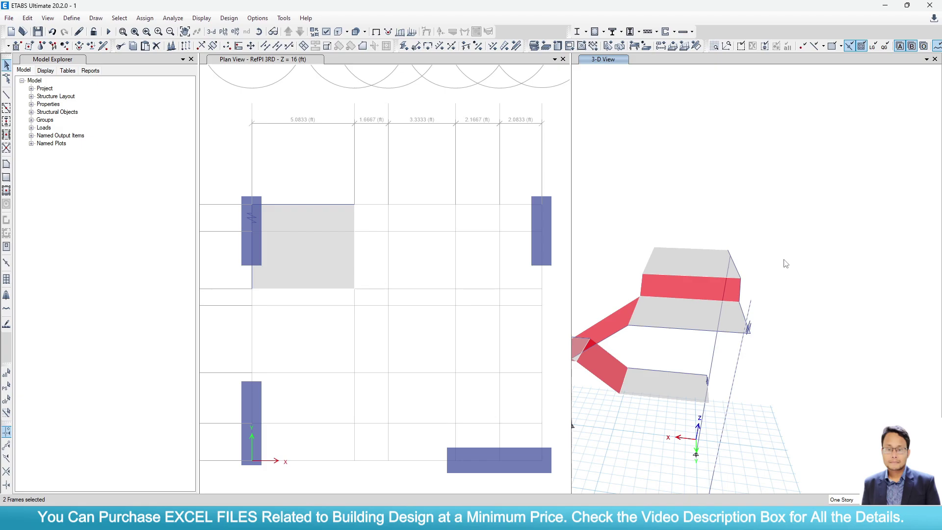
{"action": "scroll", "coordinate": [783, 294], "scroll_direction": "down", "scroll_amount": 3}
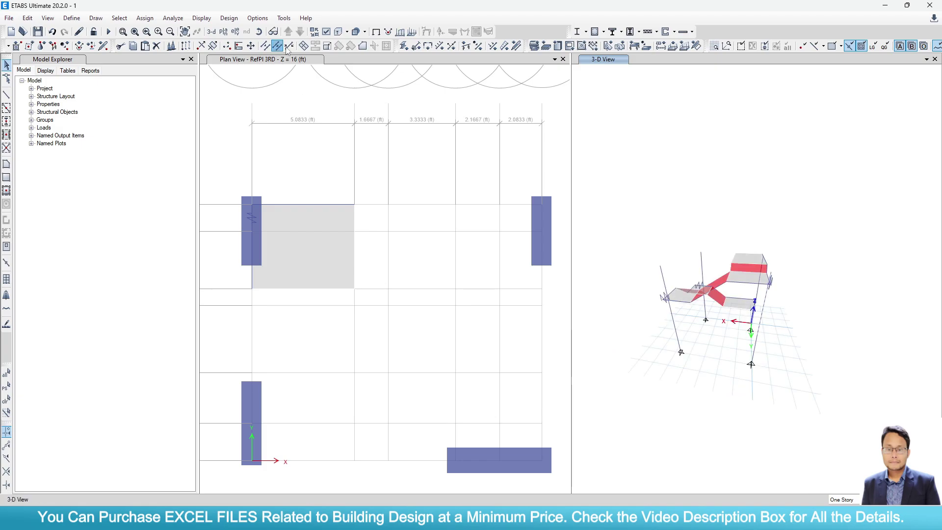
Show all objects of the stair model in the 3-D view
{"action": "middle_click_drag", "start_coordinate": [652, 363], "coordinate": [702, 306], "text": "shift"}
{"action": "scroll", "coordinate": [702, 306], "scroll_direction": "up", "scroll_amount": 3}
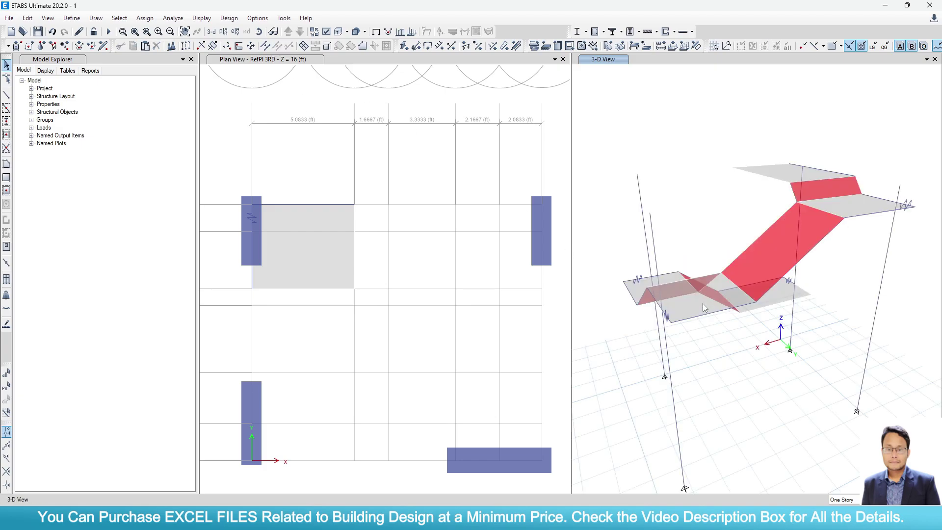
{"action": "scroll", "coordinate": [702, 304], "scroll_direction": "down", "scroll_amount": 3}
{"action": "right_click", "coordinate": [657, 186]}
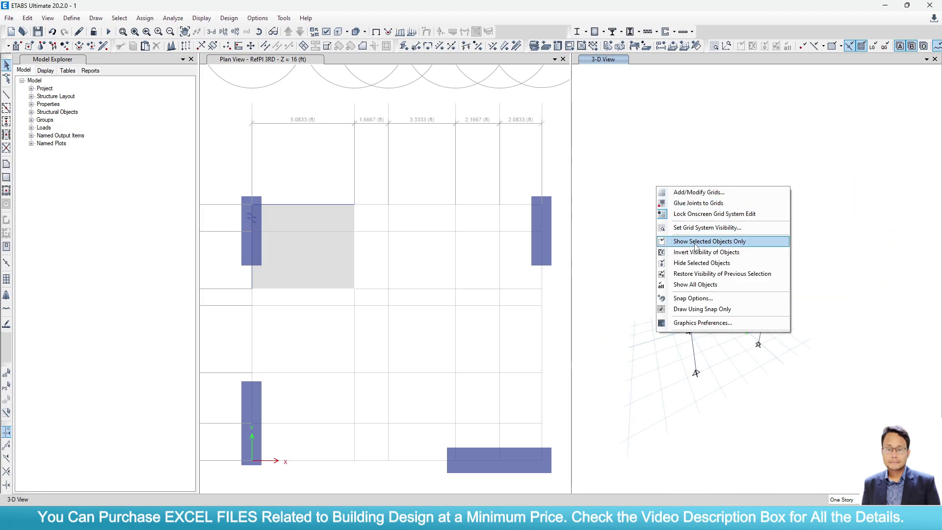
{"action": "left_click", "coordinate": [703, 286]}
{"action": "scroll", "coordinate": [703, 287], "scroll_direction": "up", "scroll_amount": 3}
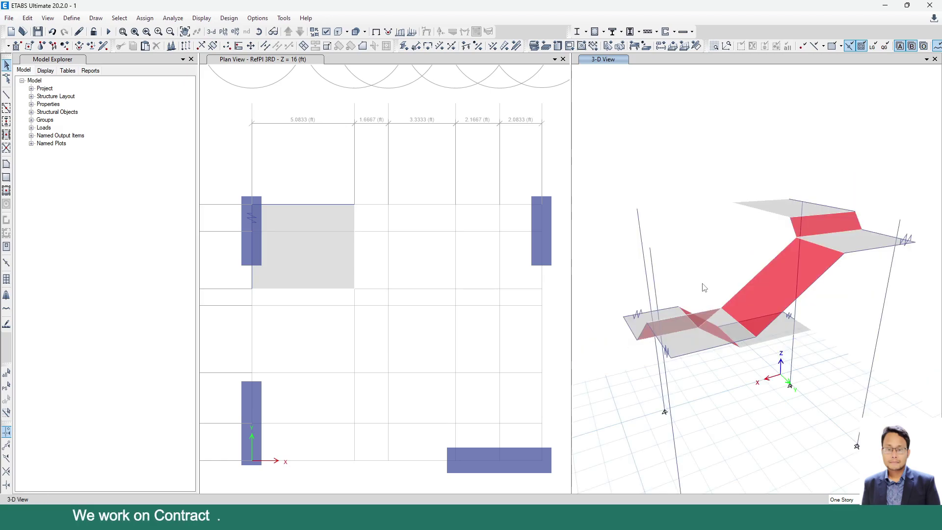
Close the plan view of reference plane 3RD, leaving only the 3-D view open
{"action": "middle_click_drag", "start_coordinate": [699, 314], "coordinate": [721, 315], "text": "shift"}
{"action": "scroll", "coordinate": [728, 304], "scroll_direction": "down", "scroll_amount": 3}
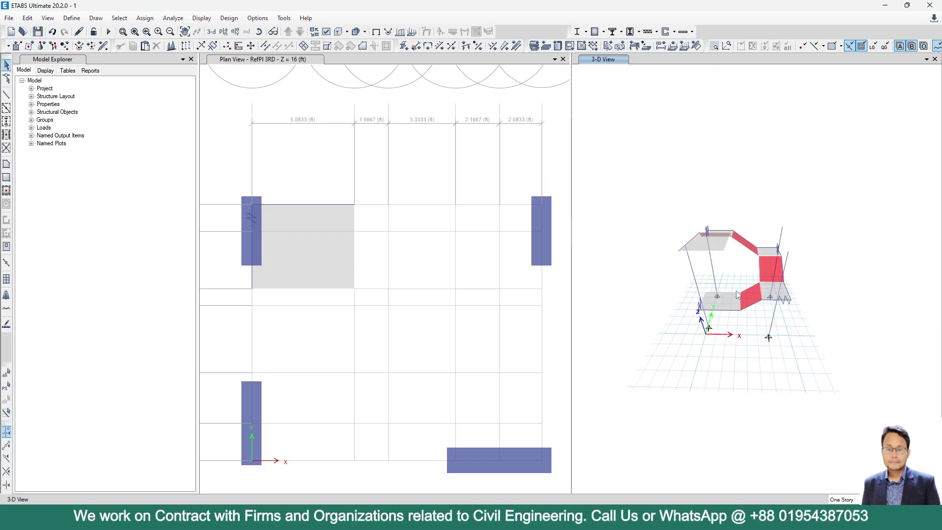
{"action": "scroll", "coordinate": [735, 294], "scroll_direction": "up", "scroll_amount": 4}
{"action": "left_click", "coordinate": [562, 58]}
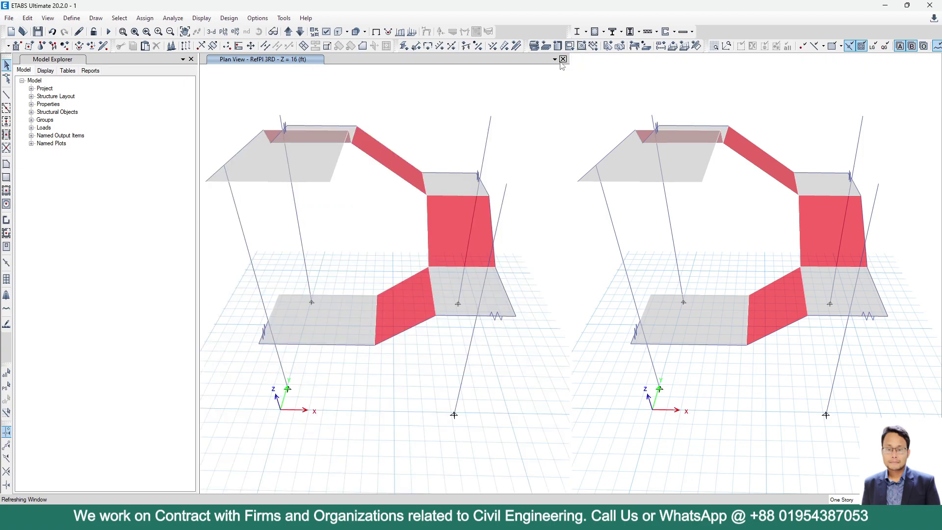
{"action": "middle_click_drag", "start_coordinate": [555, 150], "coordinate": [515, 153]}
{"action": "scroll", "coordinate": [515, 154], "scroll_direction": "down", "scroll_amount": 3}
{"action": "scroll", "coordinate": [515, 154], "scroll_direction": "up", "scroll_amount": 3}
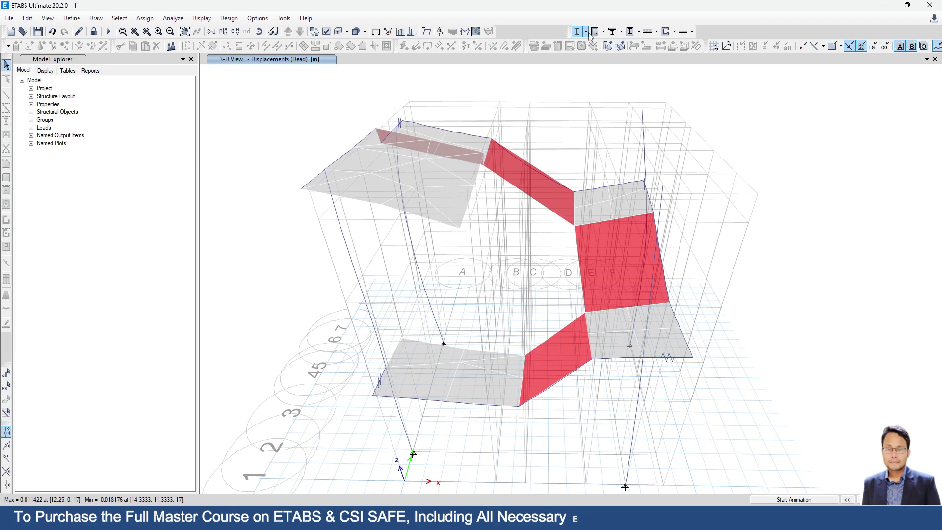
Display the filled Moment 3-3 diagram of the frames for the Dead load case
{"action": "left_click", "coordinate": [464, 32]}
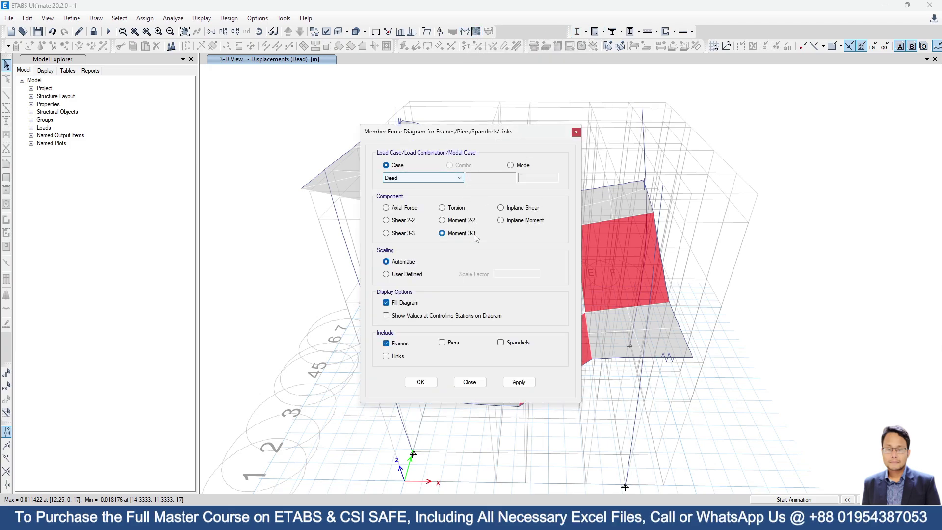
{"action": "left_click_drag", "start_coordinate": [456, 139], "coordinate": [252, 89]}
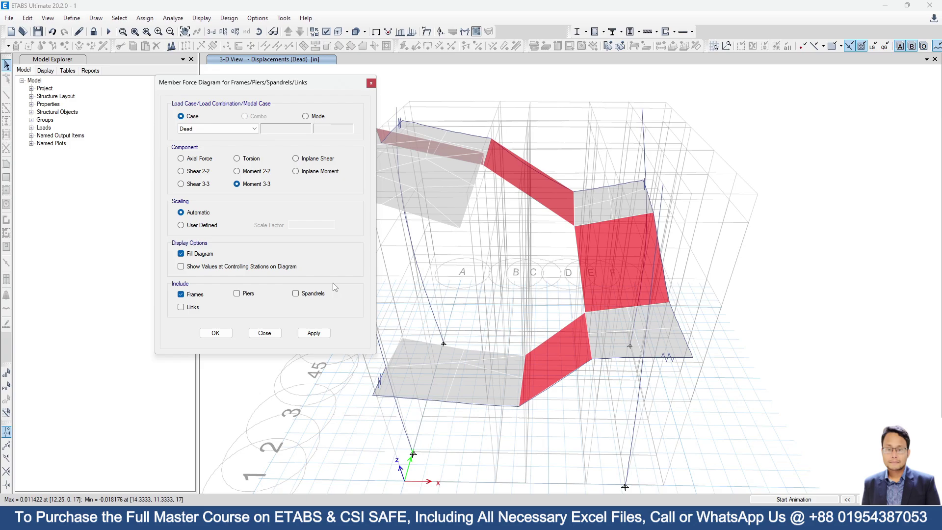
{"action": "left_click", "coordinate": [314, 333]}
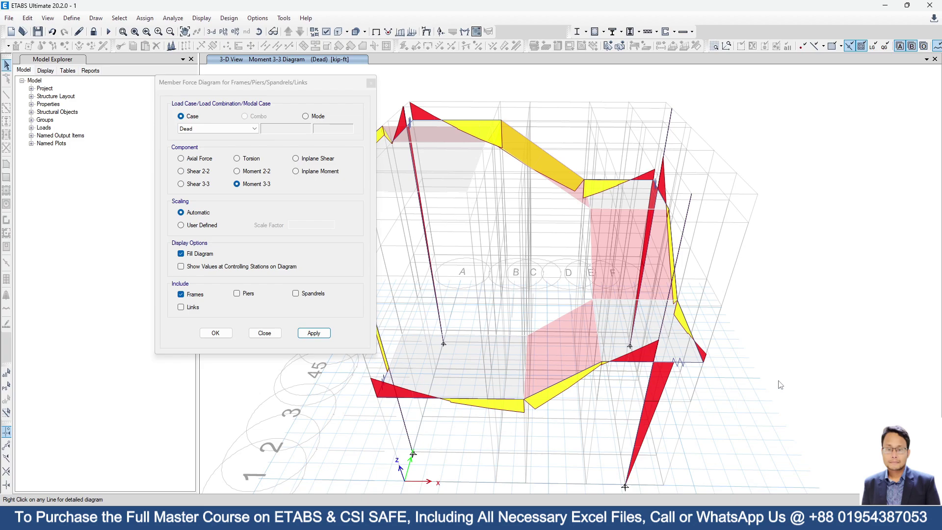
Examine the moment diagrams of the stair's edge beams and columns from several sides, and accept the force diagram settings
{"action": "middle_click_drag", "start_coordinate": [780, 385], "coordinate": [491, 353], "text": "shift"}
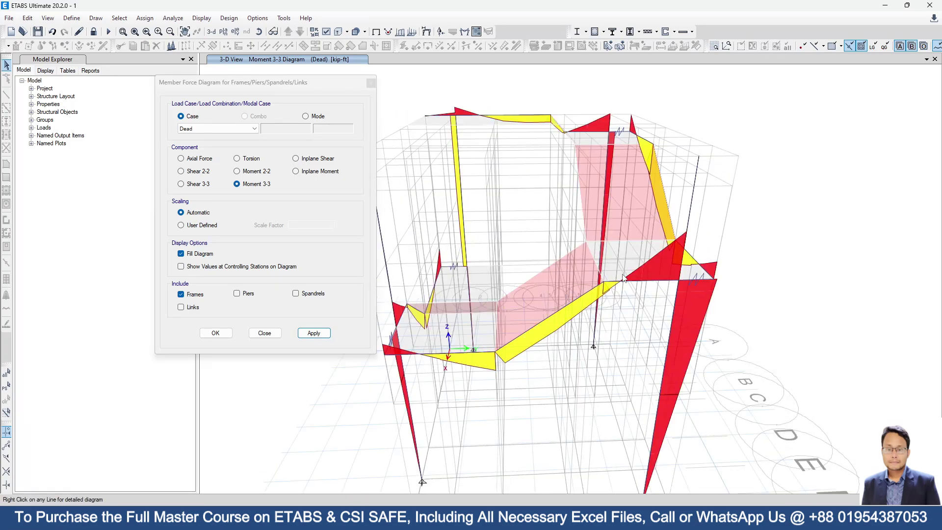
{"action": "middle_click_drag", "start_coordinate": [622, 277], "coordinate": [534, 413], "text": "shift"}
{"action": "scroll", "coordinate": [568, 365], "scroll_direction": "down", "scroll_amount": 5}
{"action": "scroll", "coordinate": [564, 377], "scroll_direction": "up", "scroll_amount": 5}
{"action": "scroll", "coordinate": [551, 385], "scroll_direction": "up", "scroll_amount": 3}
{"action": "scroll", "coordinate": [505, 425], "scroll_direction": "down", "scroll_amount": 5}
{"action": "scroll", "coordinate": [506, 424], "scroll_direction": "up", "scroll_amount": 4}
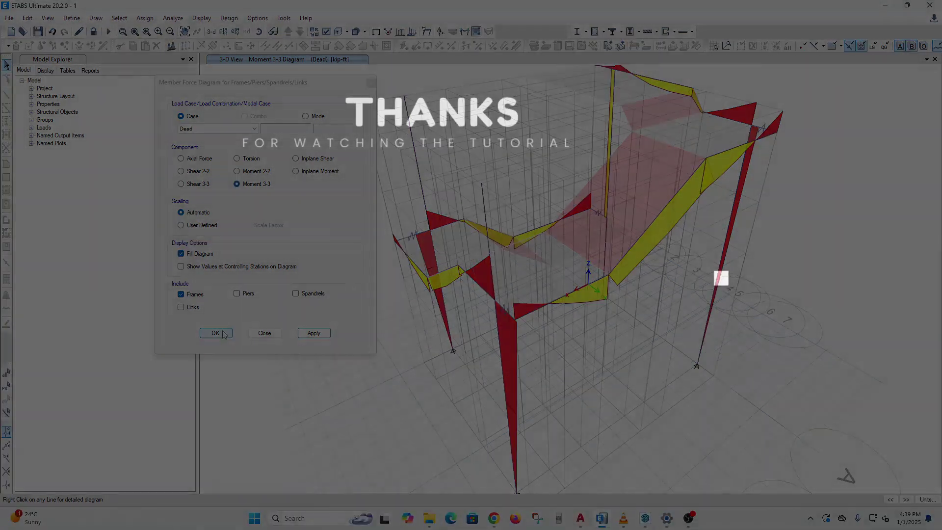
{"action": "left_click", "coordinate": [221, 334]}
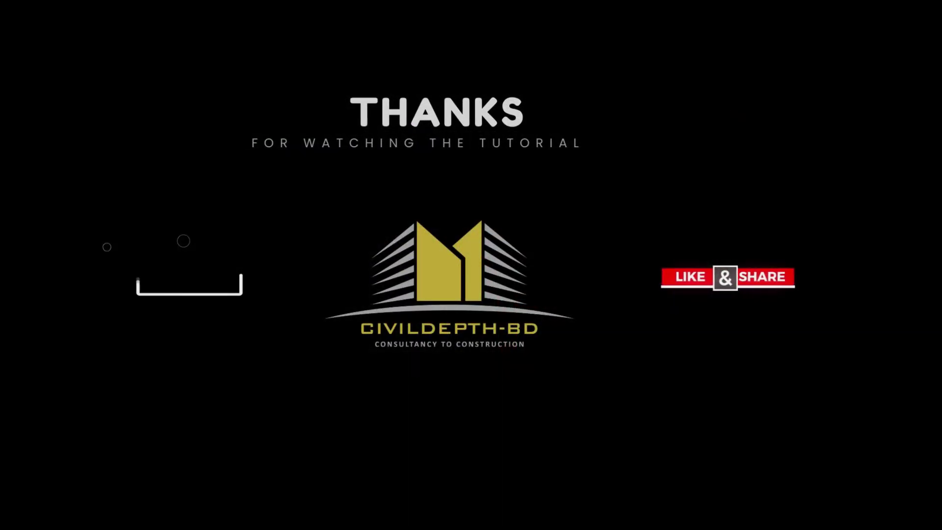